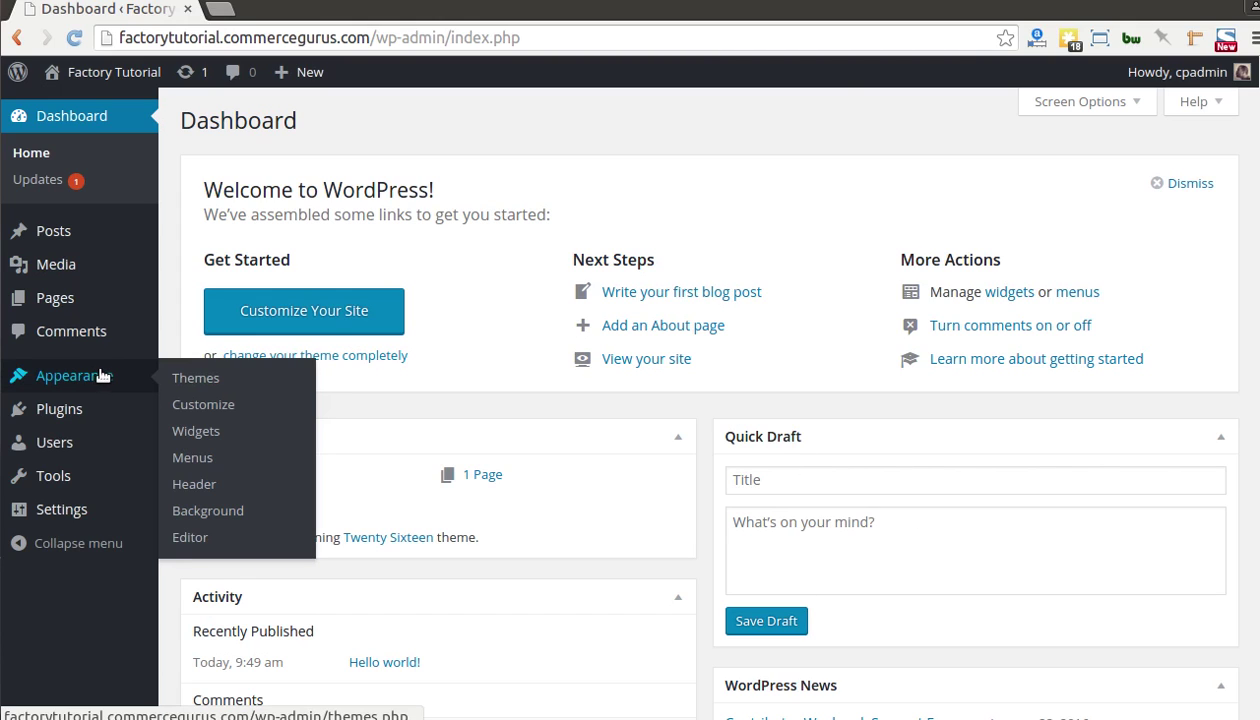
- Go to the installed themes and open the upload form for adding a new theme from a .zip file
{"action": "left_click", "coordinate": [185, 380]}
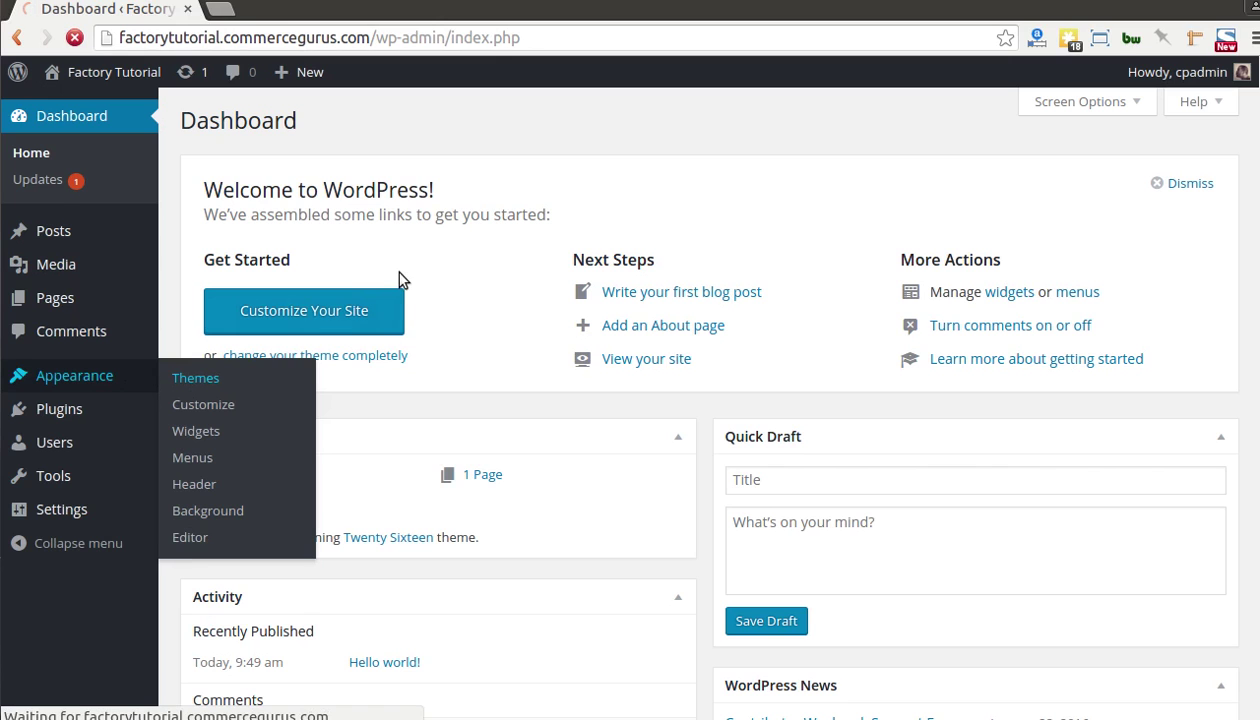
{"action": "left_click", "coordinate": [366, 120]}
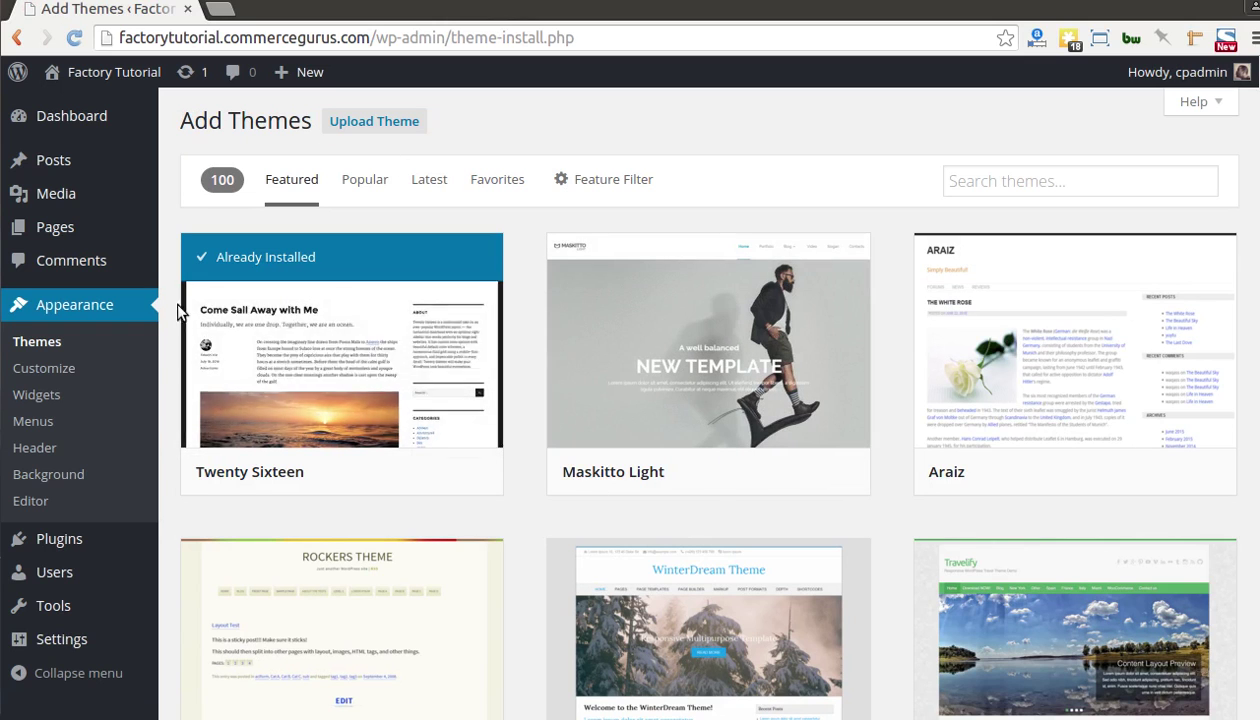
{"action": "left_click", "coordinate": [368, 121]}
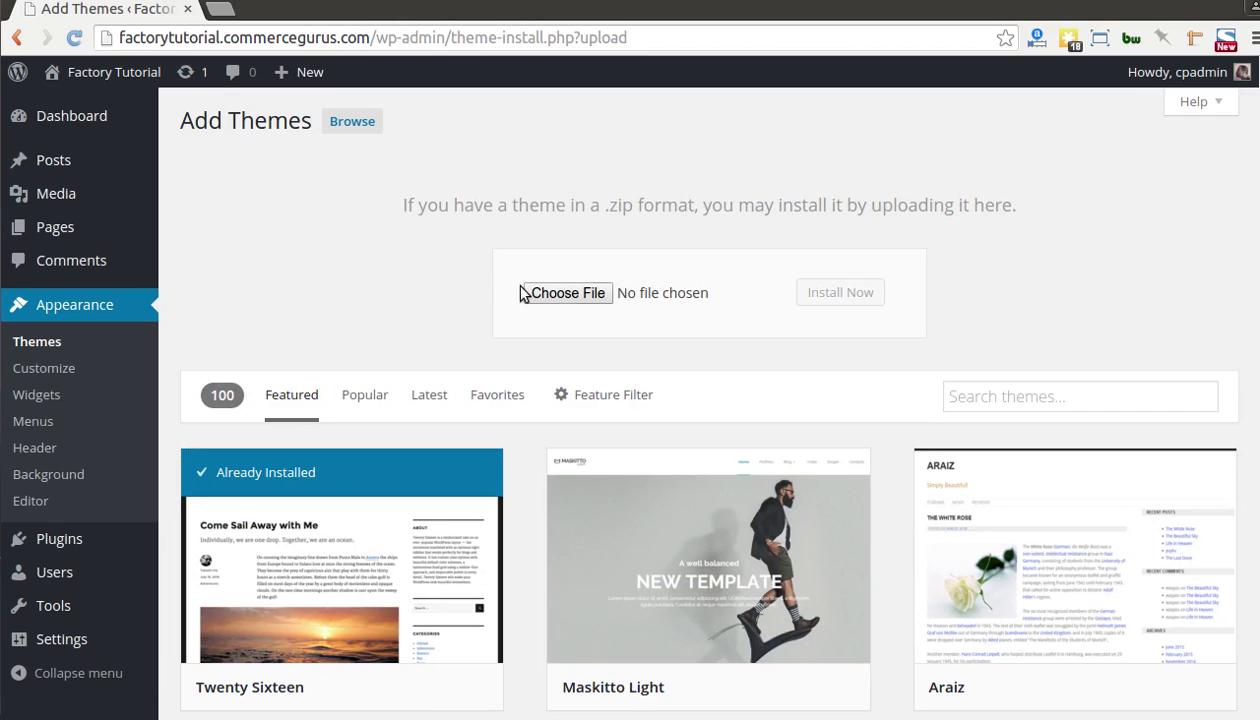
- Choose factory.zip from the ThemeInstall folder inside FACTORY_PACKAGE and install it as a theme
{"action": "left_click", "coordinate": [560, 300]}
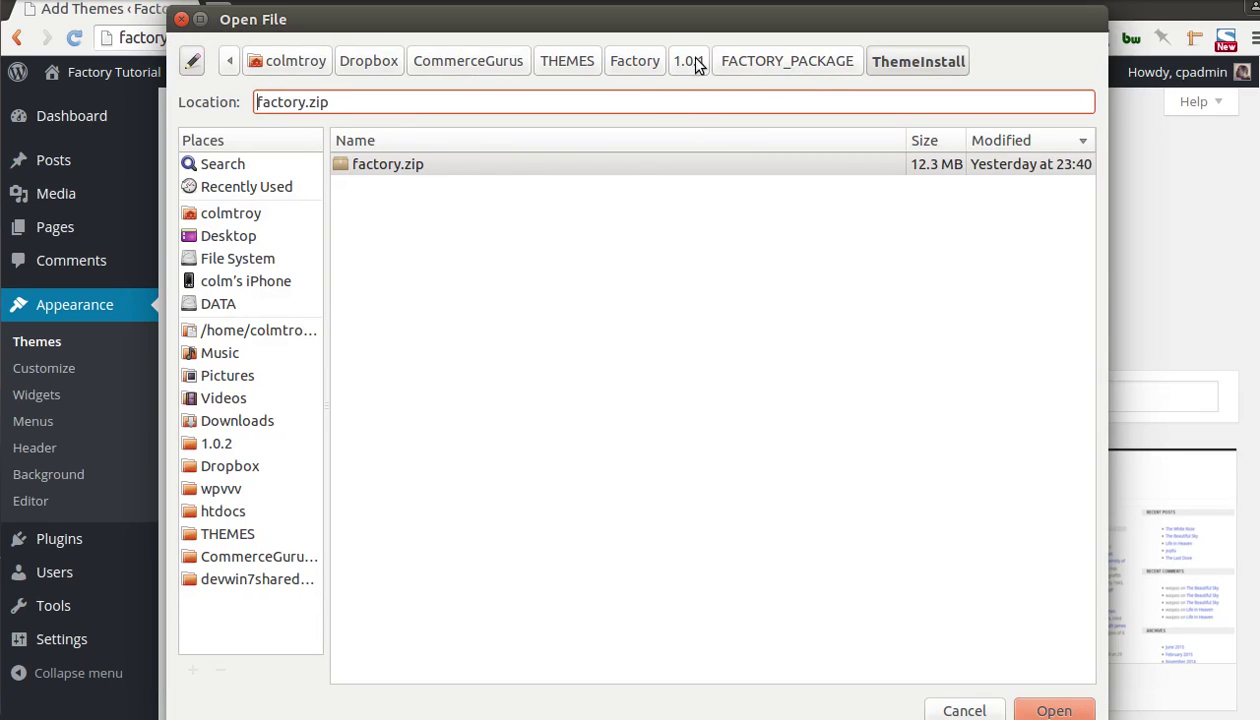
{"action": "left_click", "coordinate": [750, 64]}
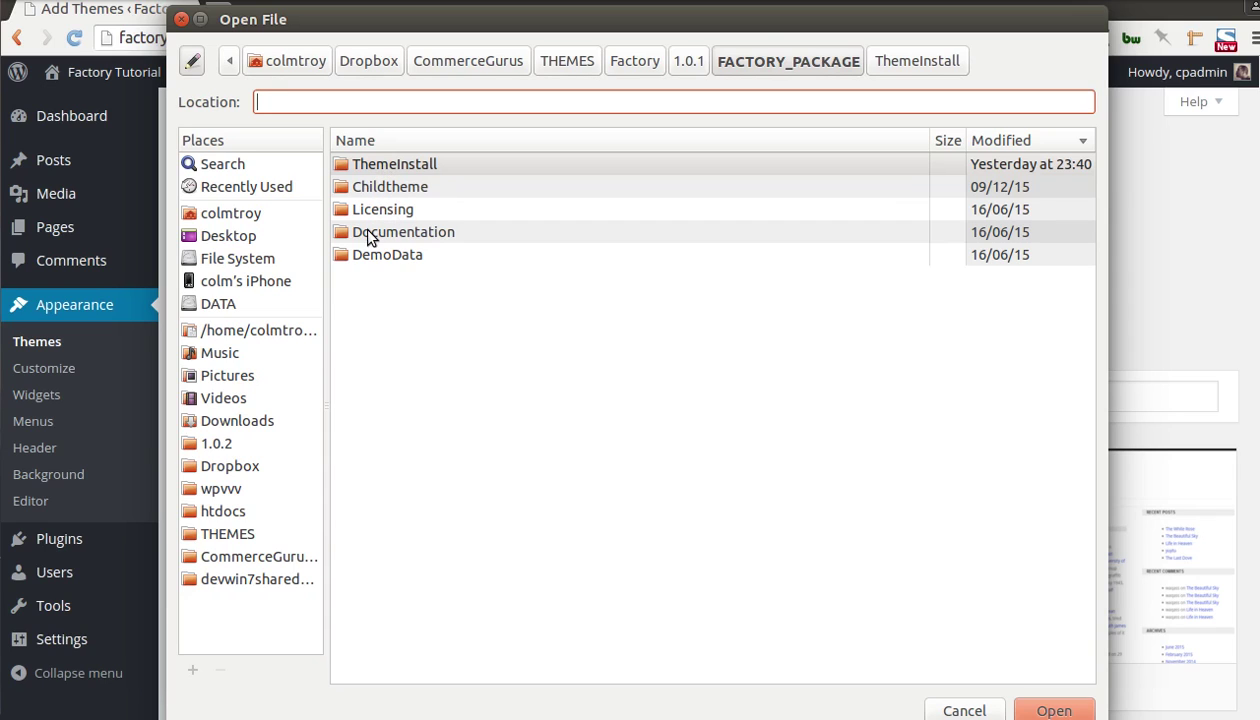
{"action": "left_click", "coordinate": [361, 170]}
{"action": "double_click", "coordinate": [358, 165]}
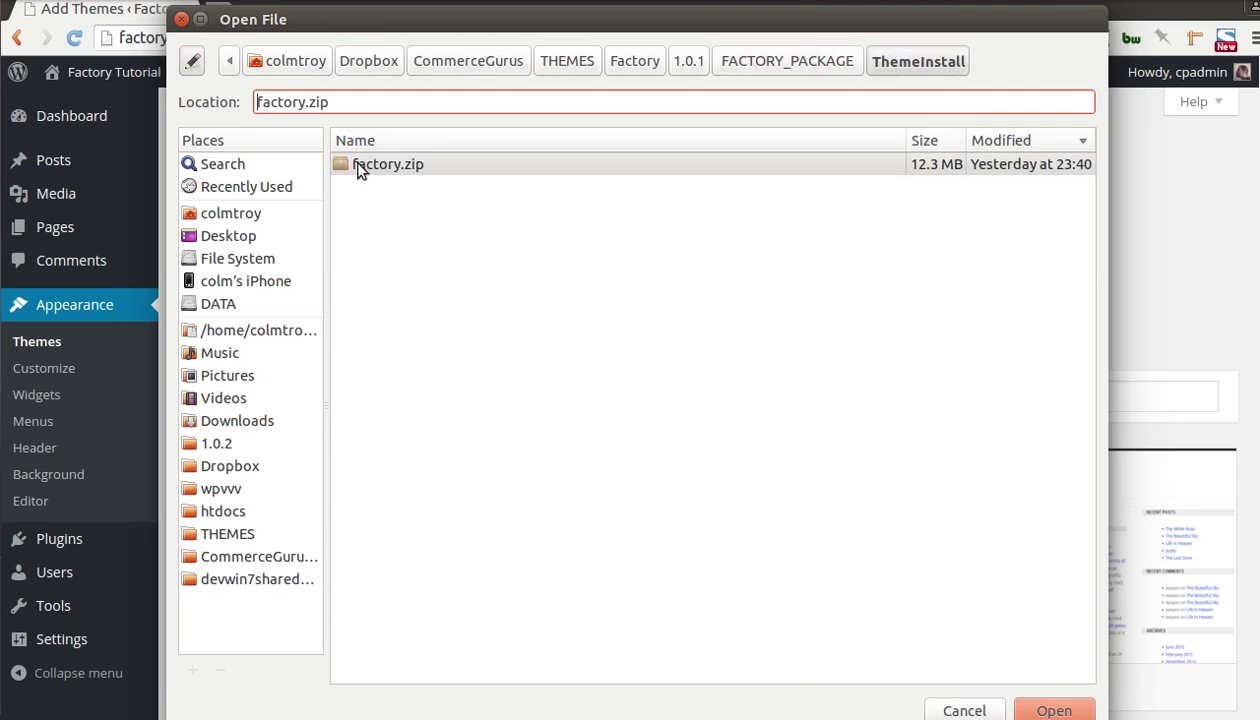
{"action": "left_click", "coordinate": [375, 172]}
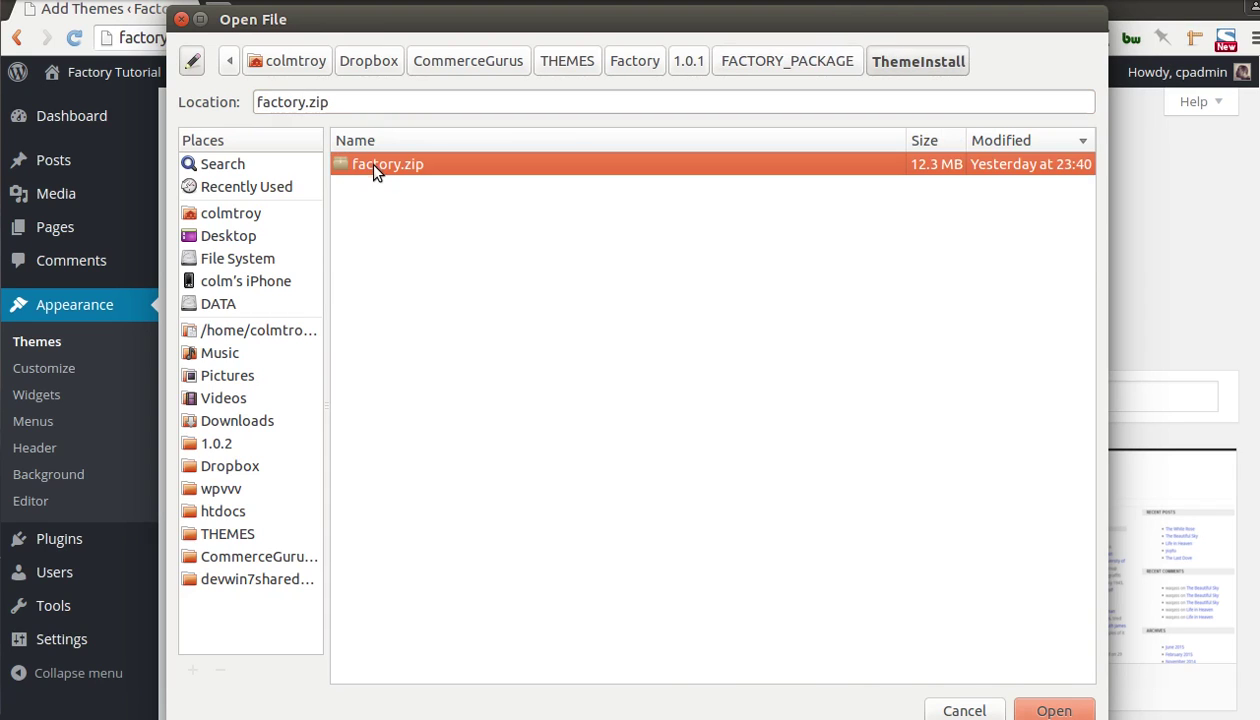
{"action": "key", "text": "Return"}
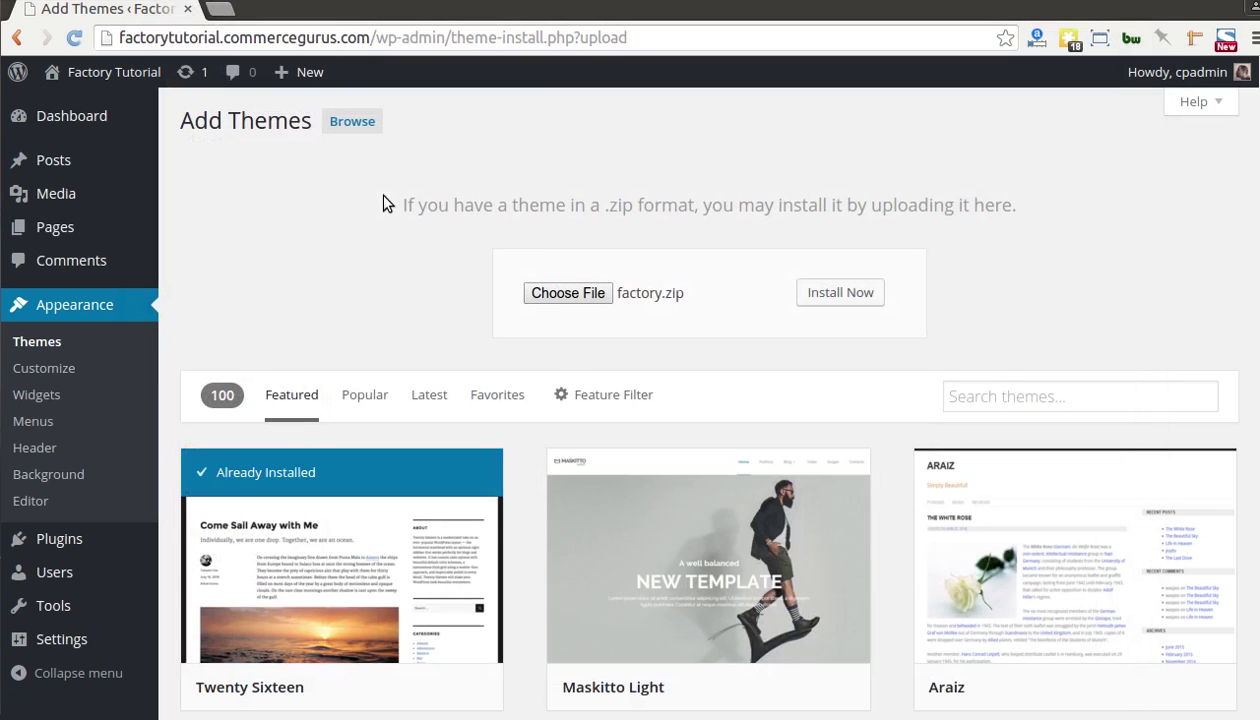
{"action": "left_click", "coordinate": [824, 298]}
{"action": "scroll", "coordinate": [824, 300], "scroll_direction": "down", "scroll_amount": 1}
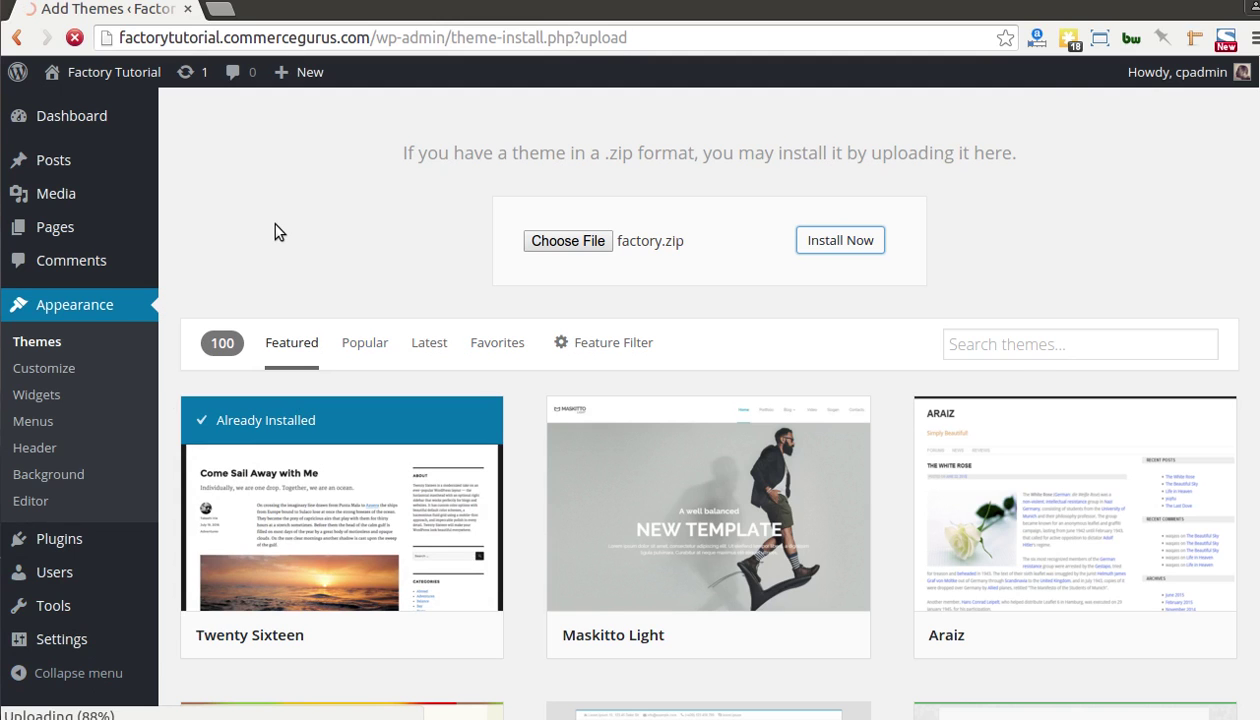
- Switch to Files to look at the ThemeInstall folder inside FACTORY_PACKAGE, and return to the browser
{"action": "key", "text": "alt+Tab"}
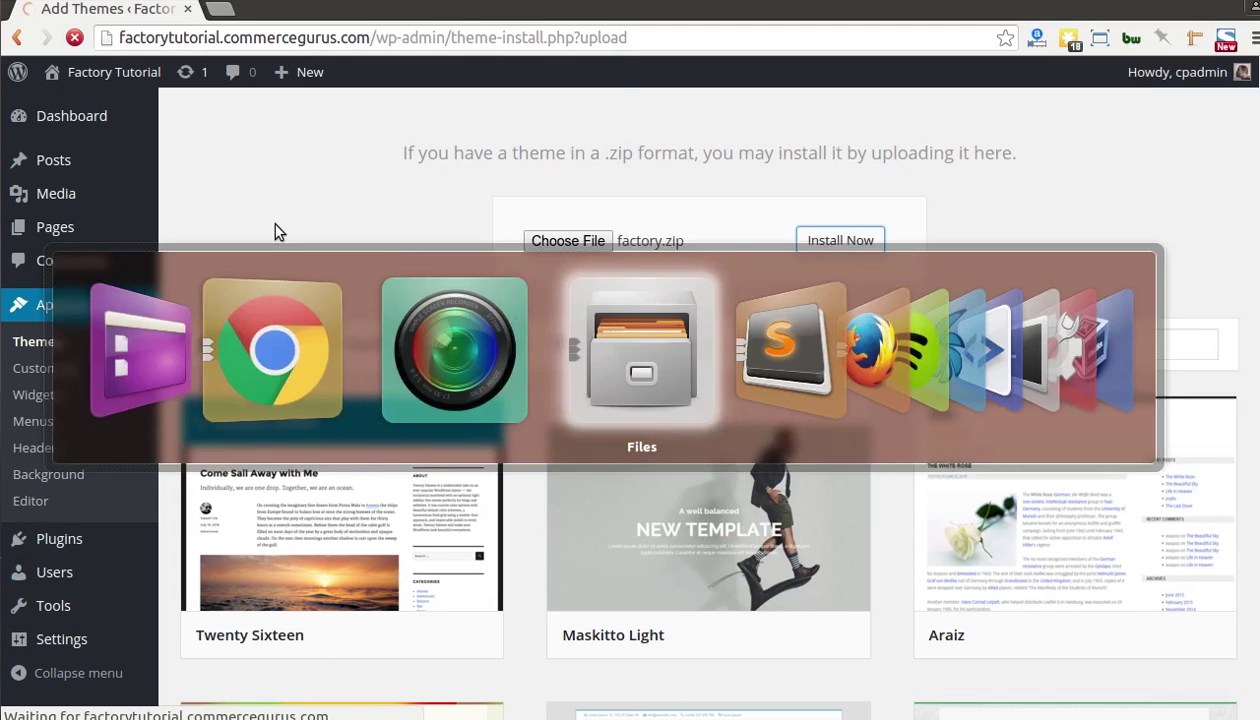
{"action": "double_click", "coordinate": [350, 85]}
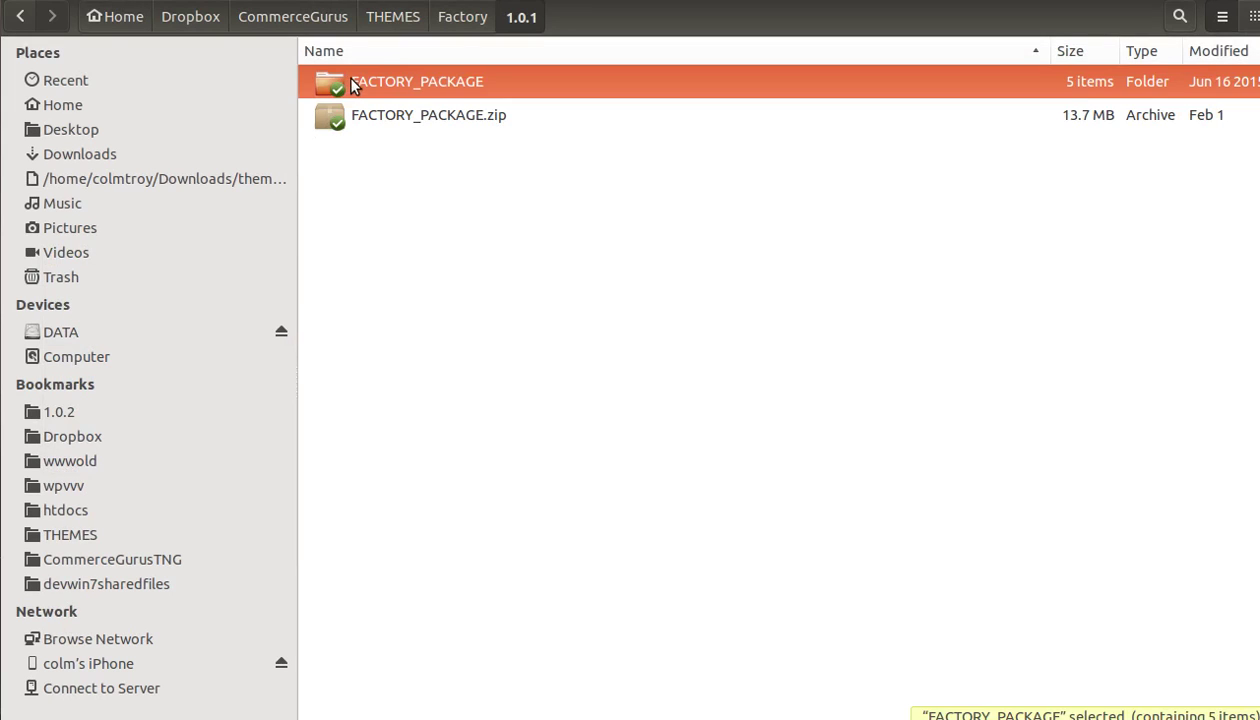
{"action": "double_click", "coordinate": [356, 217]}
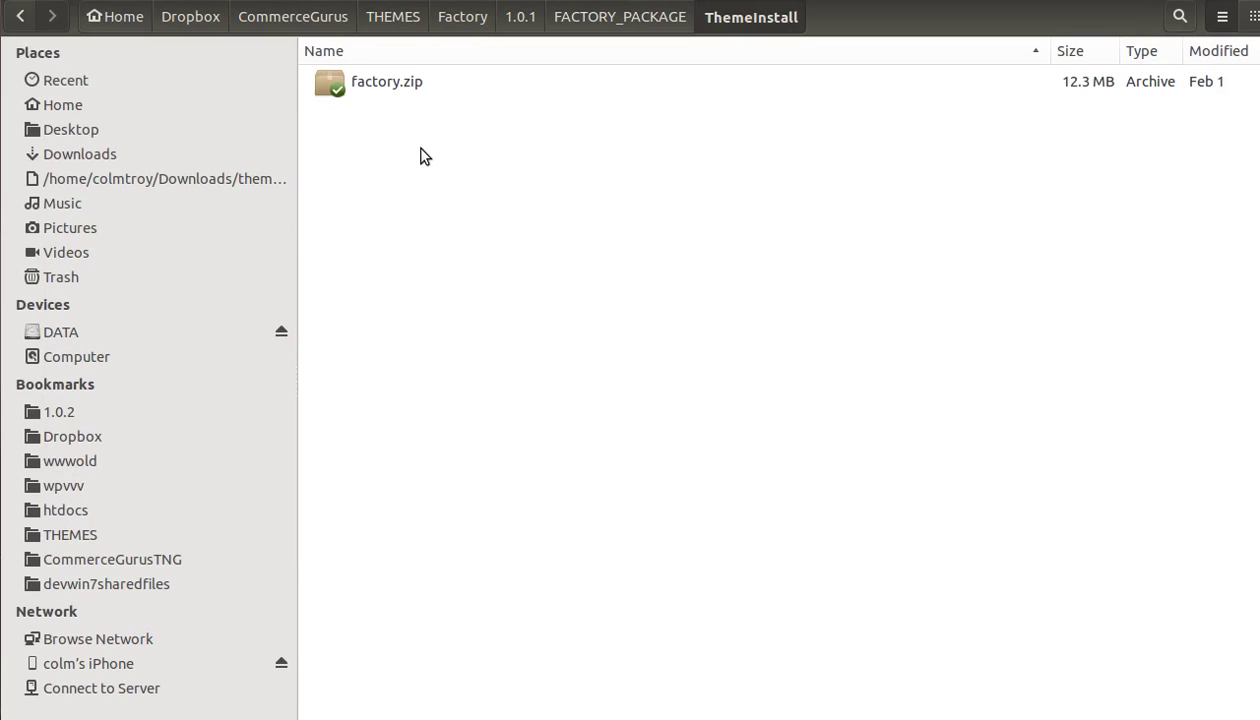
{"action": "key", "text": "alt+Tab"}
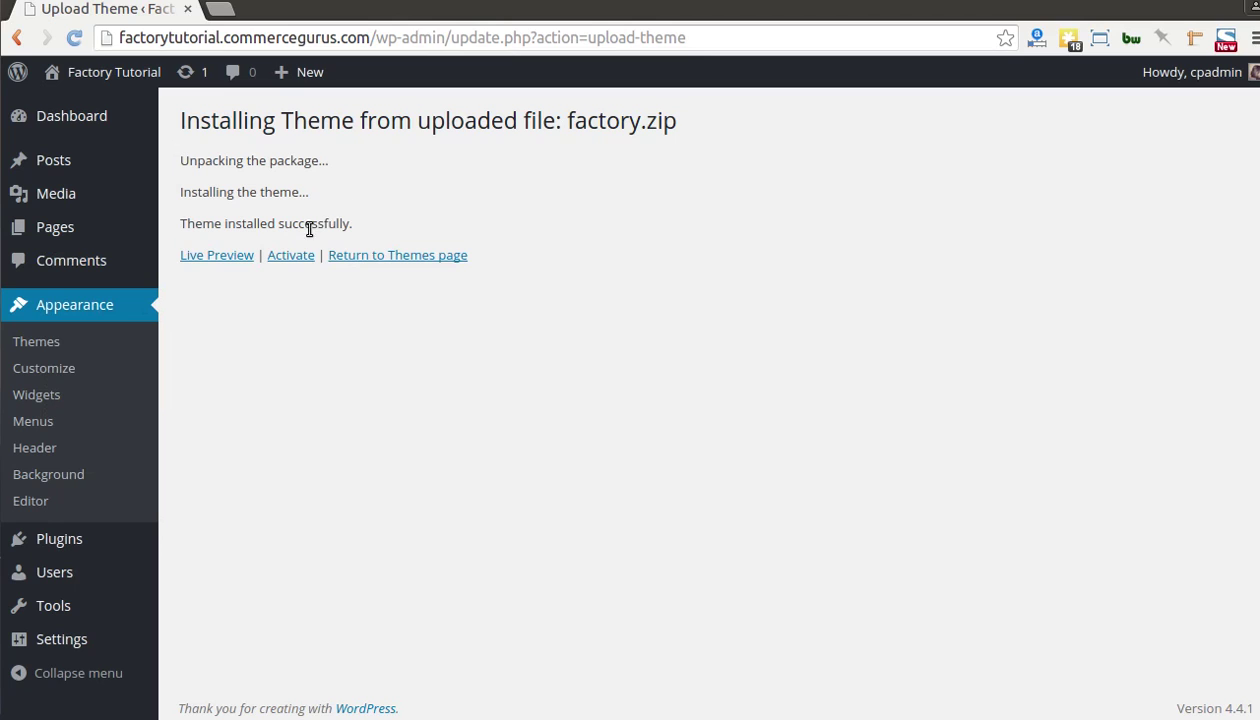
- Activate the uploaded Factory theme and begin installing its required and recommended plugins
{"action": "left_click", "coordinate": [290, 259]}
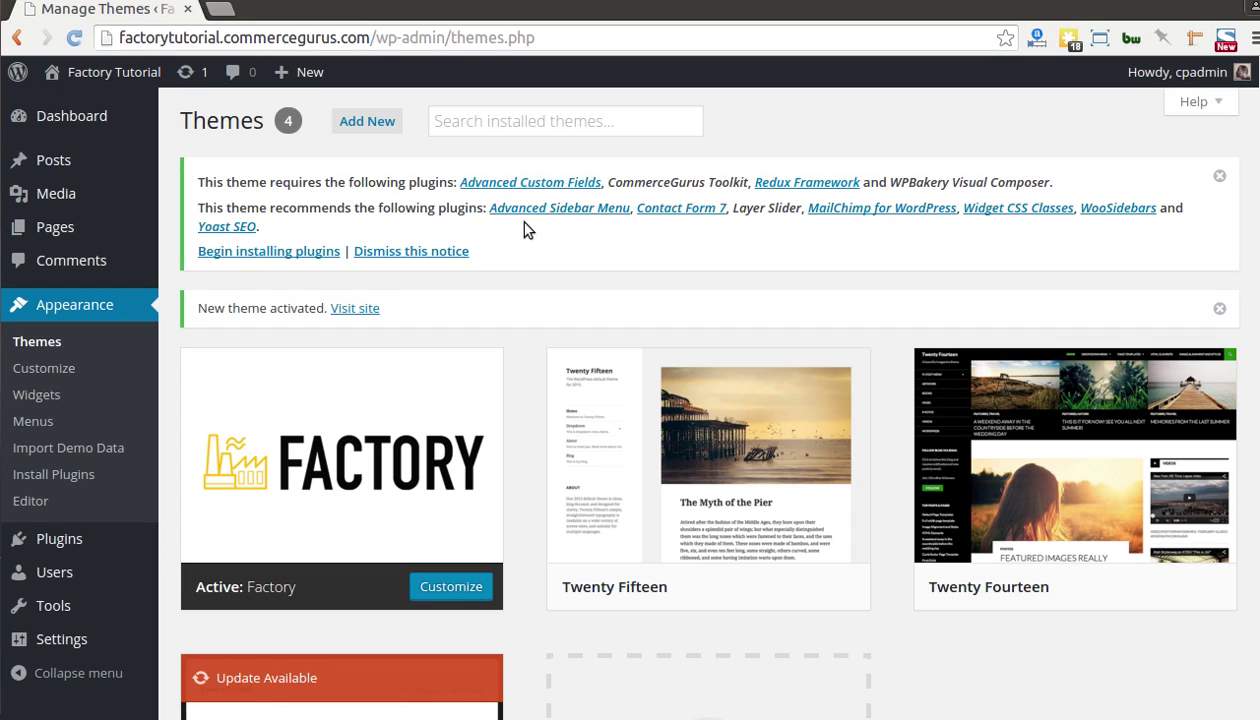
{"action": "left_click", "coordinate": [314, 256]}
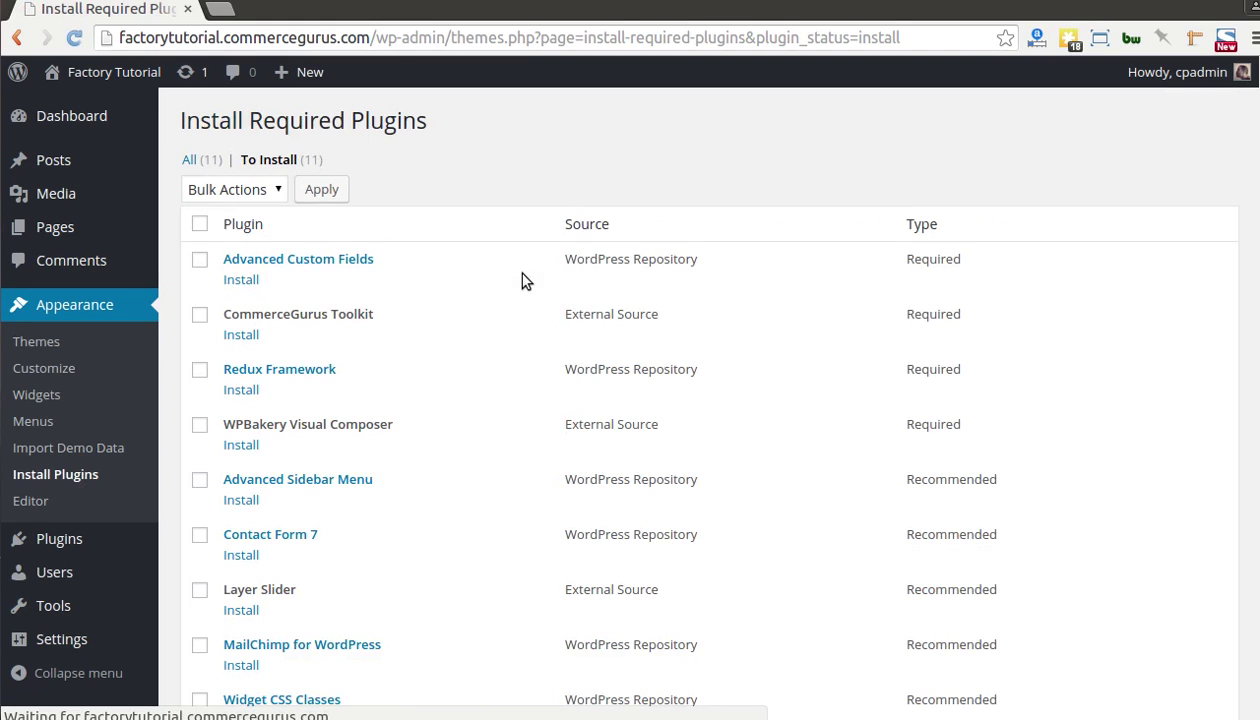
- Select all the plugins listed for the theme and bulk install them
{"action": "left_click", "coordinate": [200, 225]}
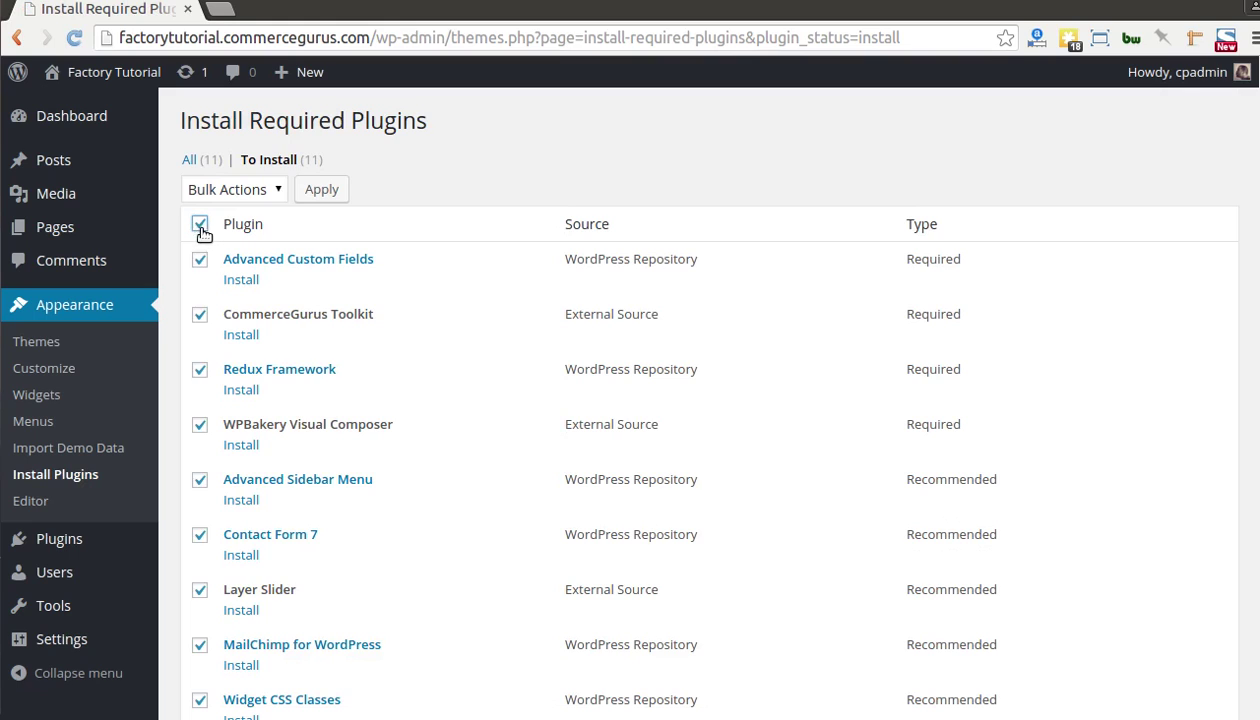
{"action": "left_click", "coordinate": [252, 191]}
{"action": "left_click", "coordinate": [242, 232]}
{"action": "left_click", "coordinate": [318, 197]}
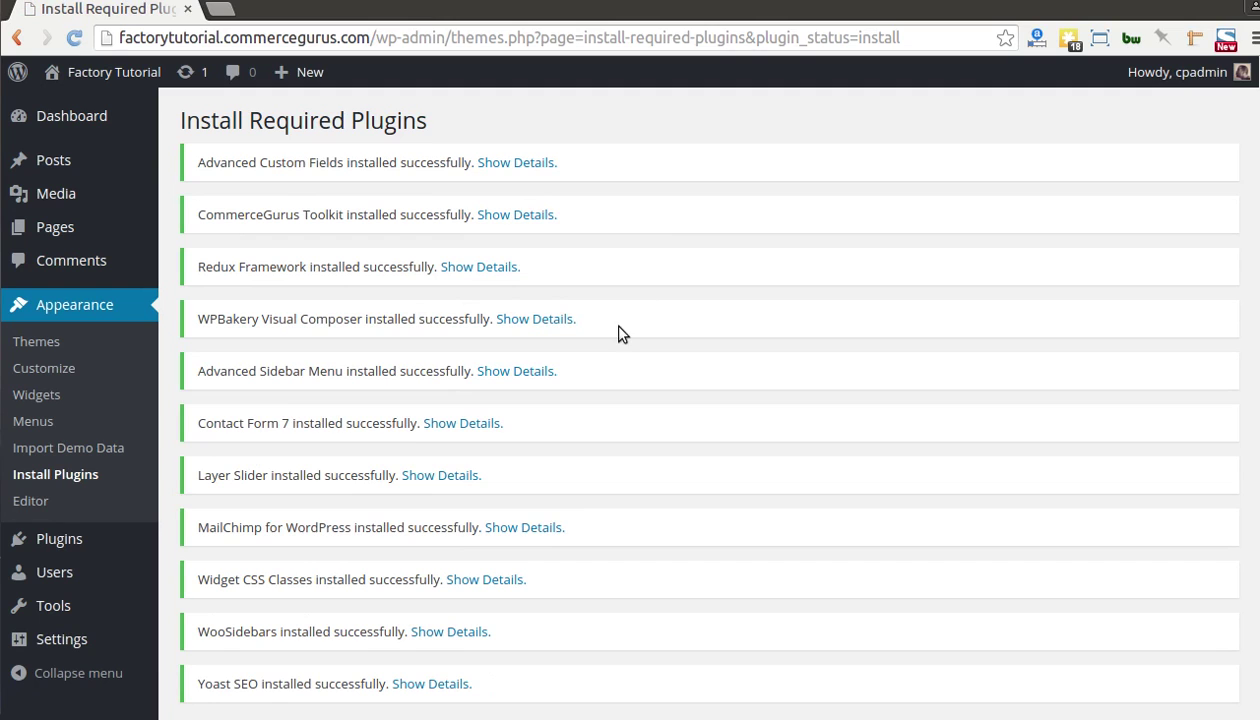
- Return to the Required Plugins Installer, select all the installed plugins and bulk activate them
{"action": "scroll", "coordinate": [621, 342], "scroll_direction": "down", "scroll_amount": 3}
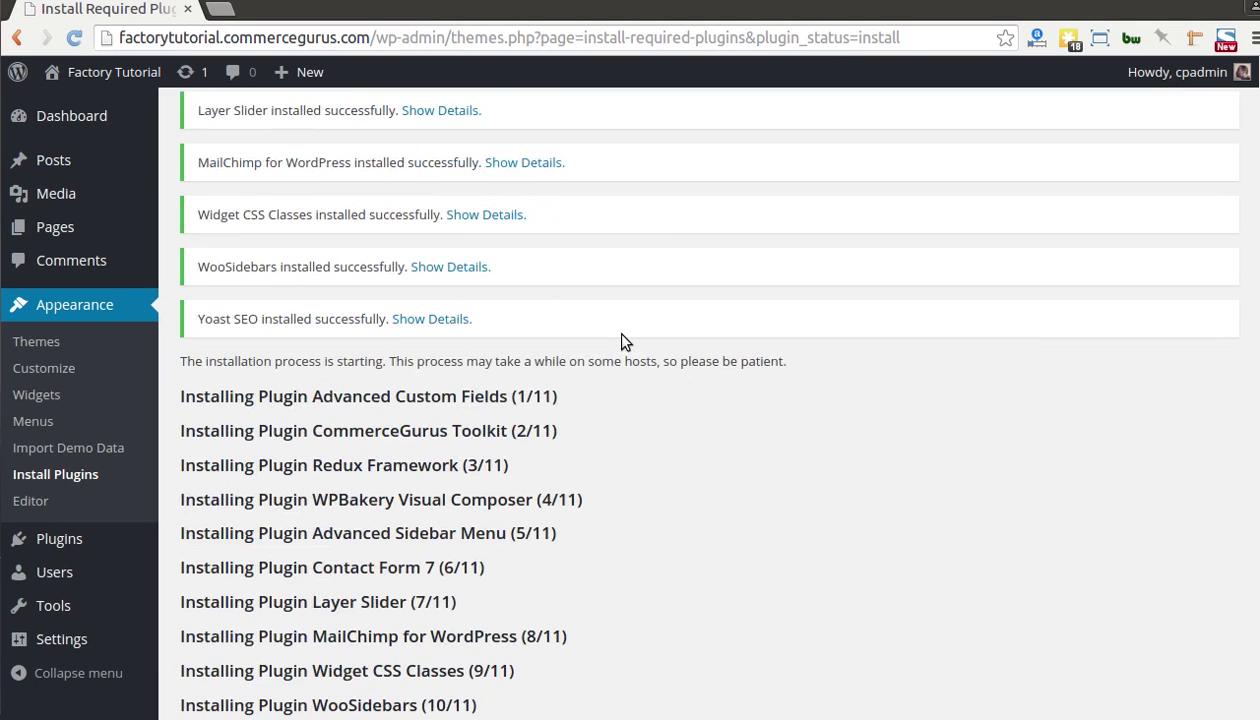
{"action": "scroll", "coordinate": [621, 342], "scroll_direction": "down", "scroll_amount": 2}
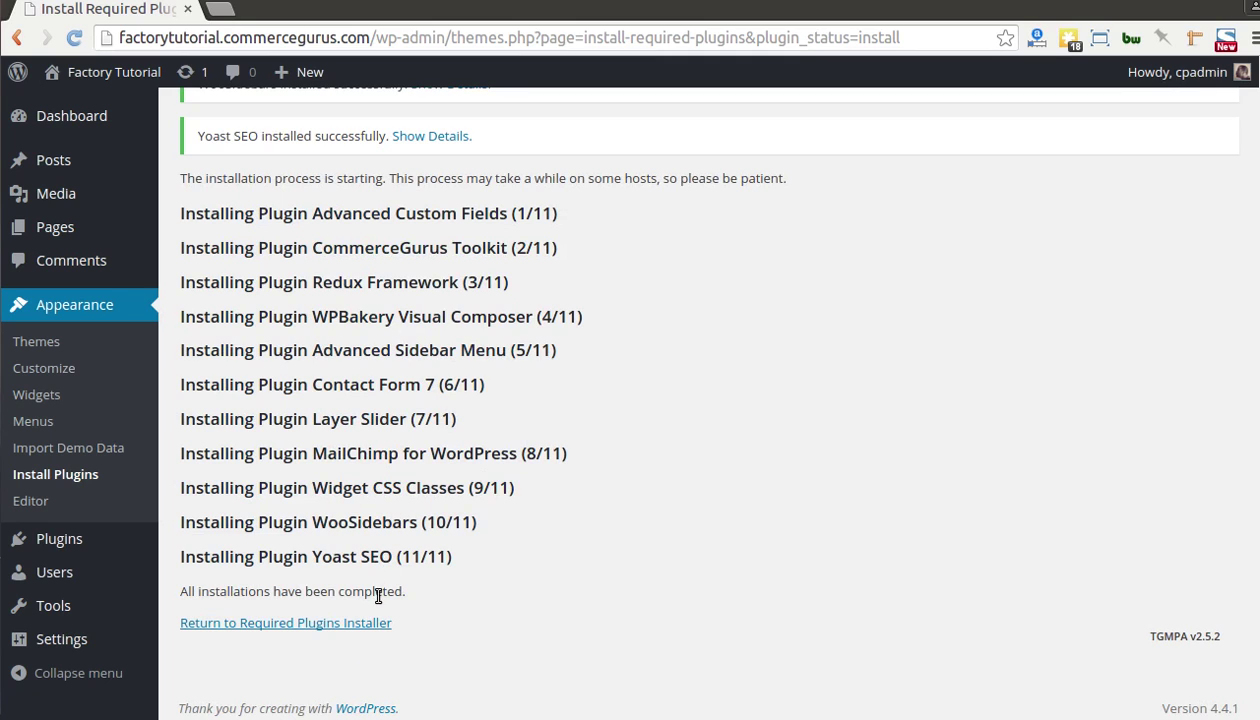
{"action": "left_click", "coordinate": [352, 624]}
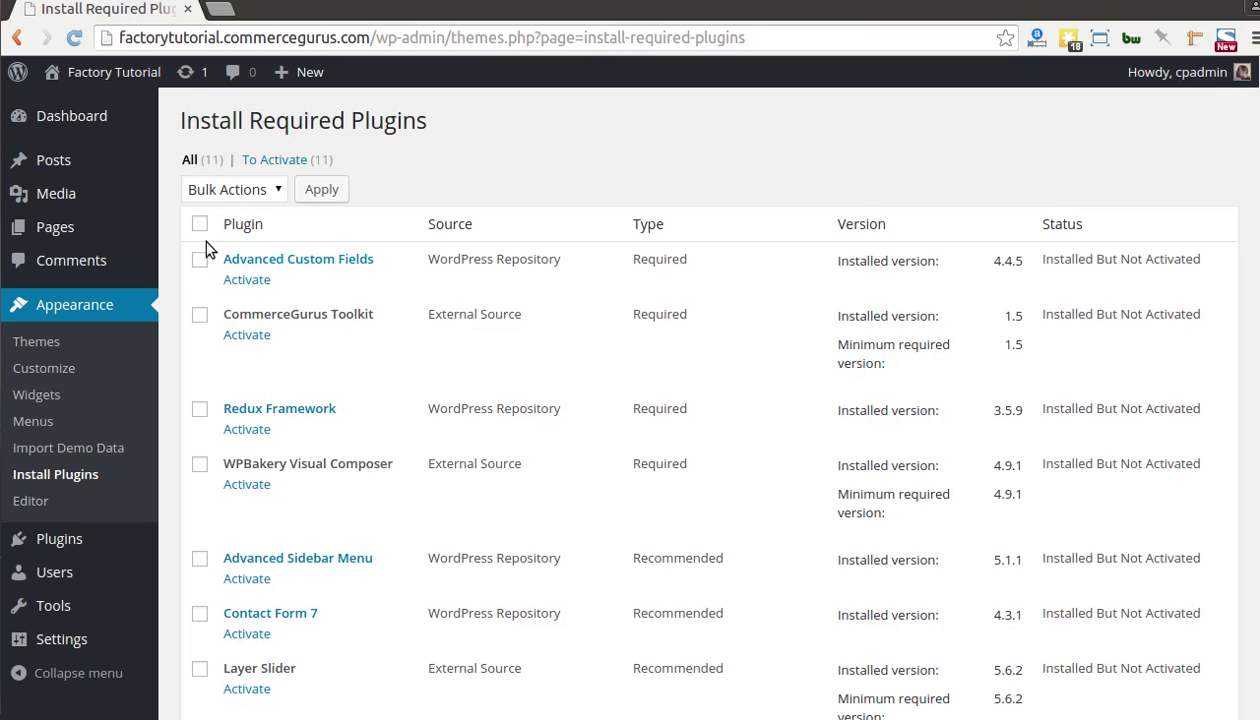
{"action": "left_click", "coordinate": [199, 224]}
{"action": "left_click", "coordinate": [233, 189]}
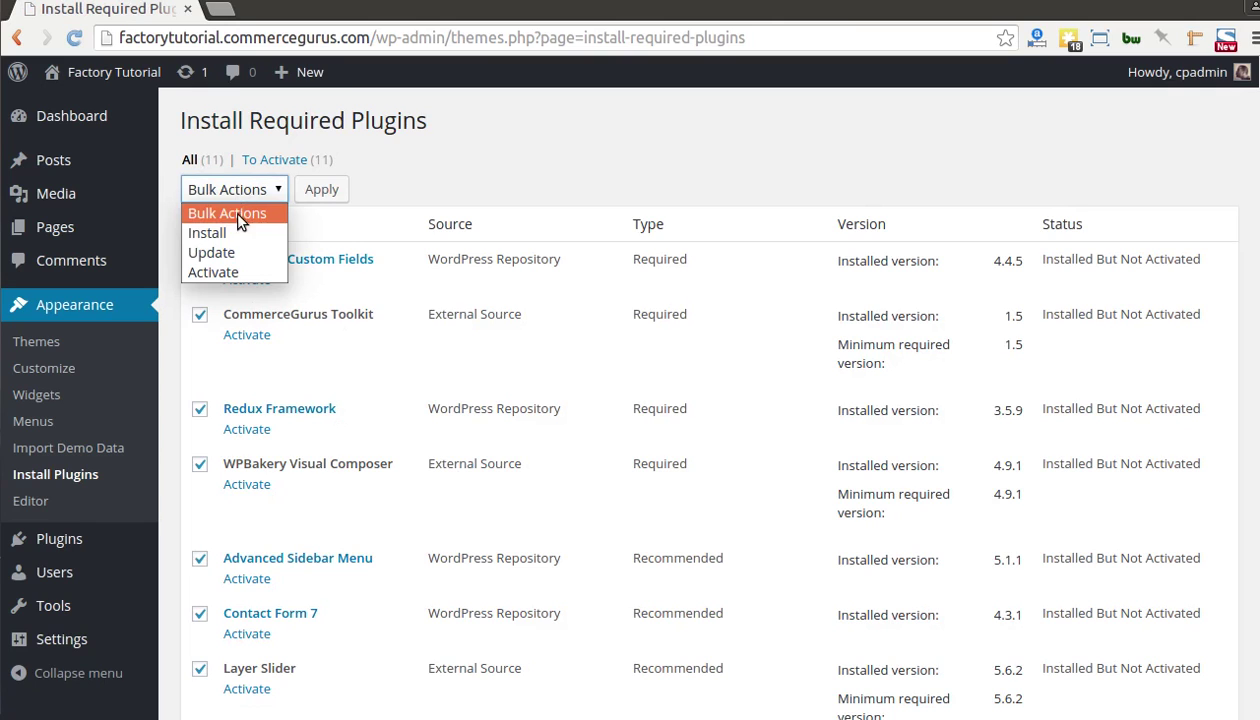
{"action": "left_click", "coordinate": [235, 268]}
{"action": "left_click", "coordinate": [314, 190]}
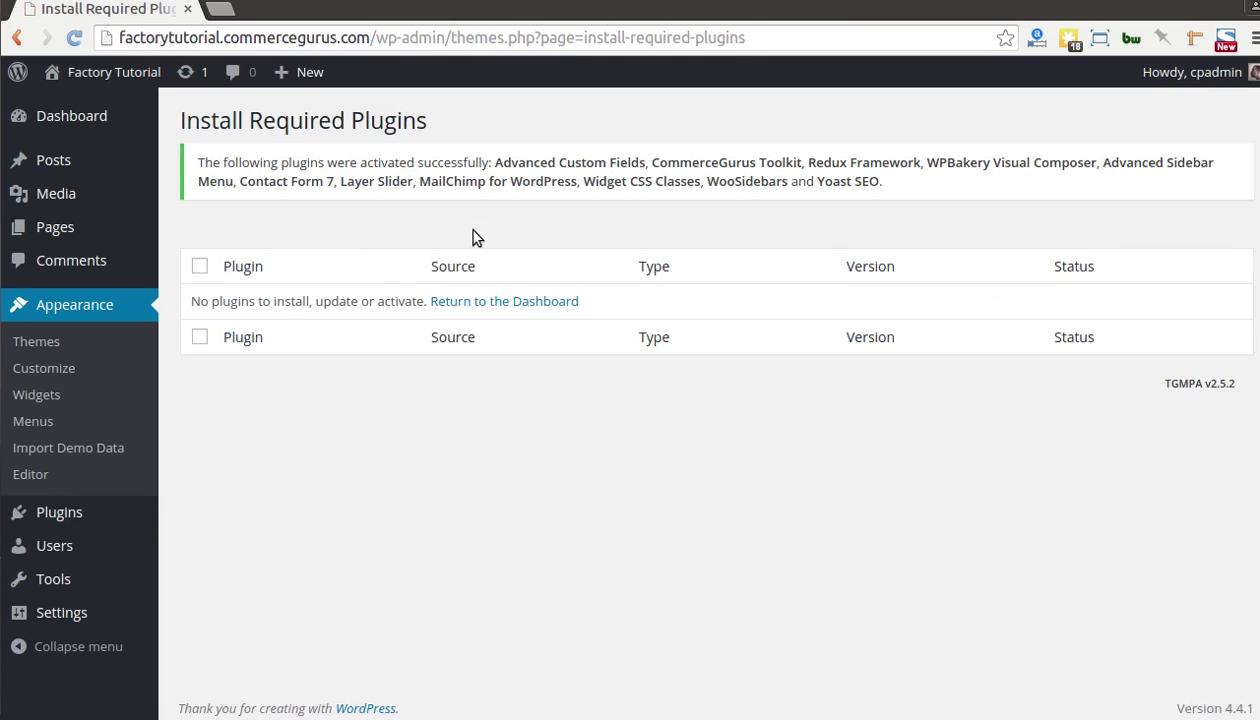
- Leave the plugin installer, dismiss the Yoast SEO tour and import the theme's demo data
{"action": "left_click", "coordinate": [497, 301]}
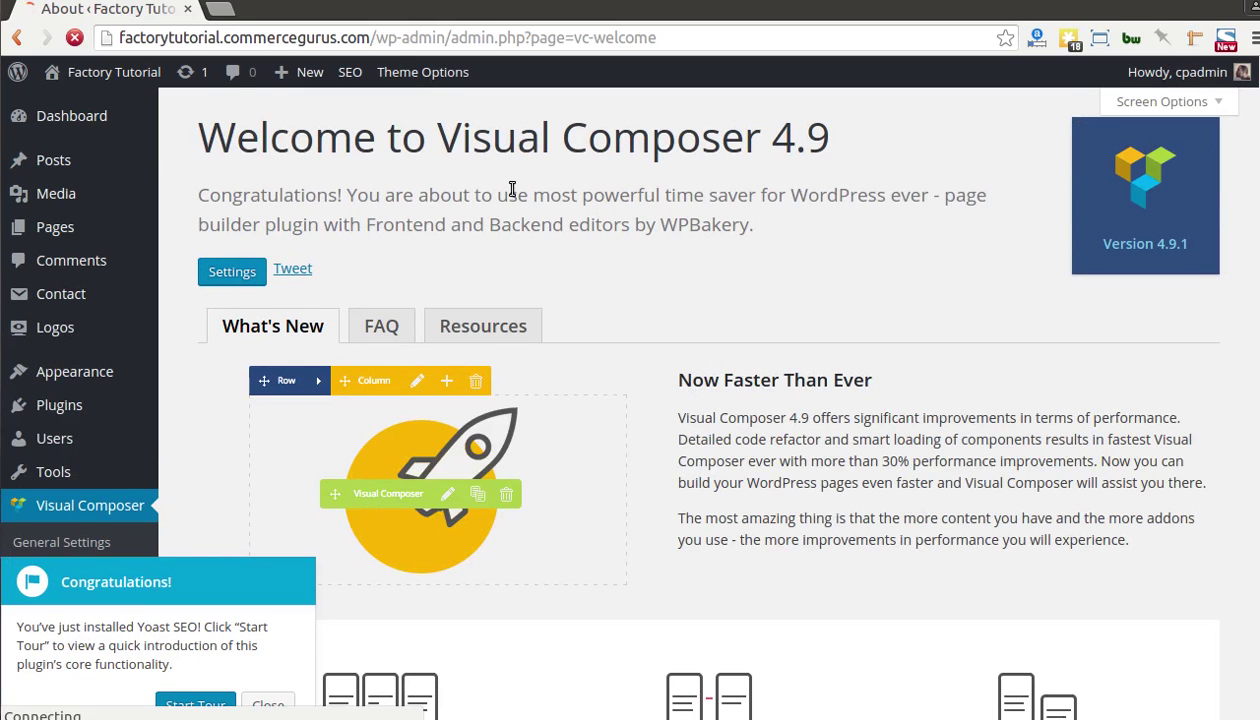
{"action": "left_click", "coordinate": [268, 706]}
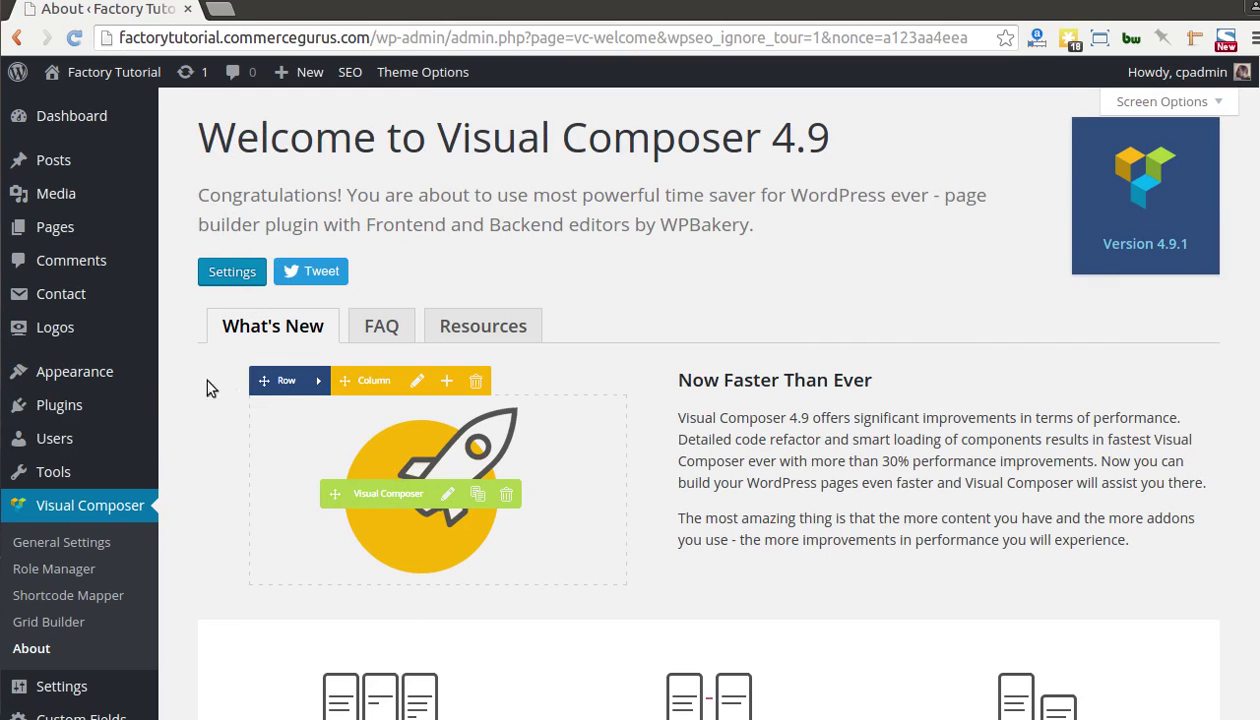
{"action": "mouse_move", "coordinate": [118, 380]}
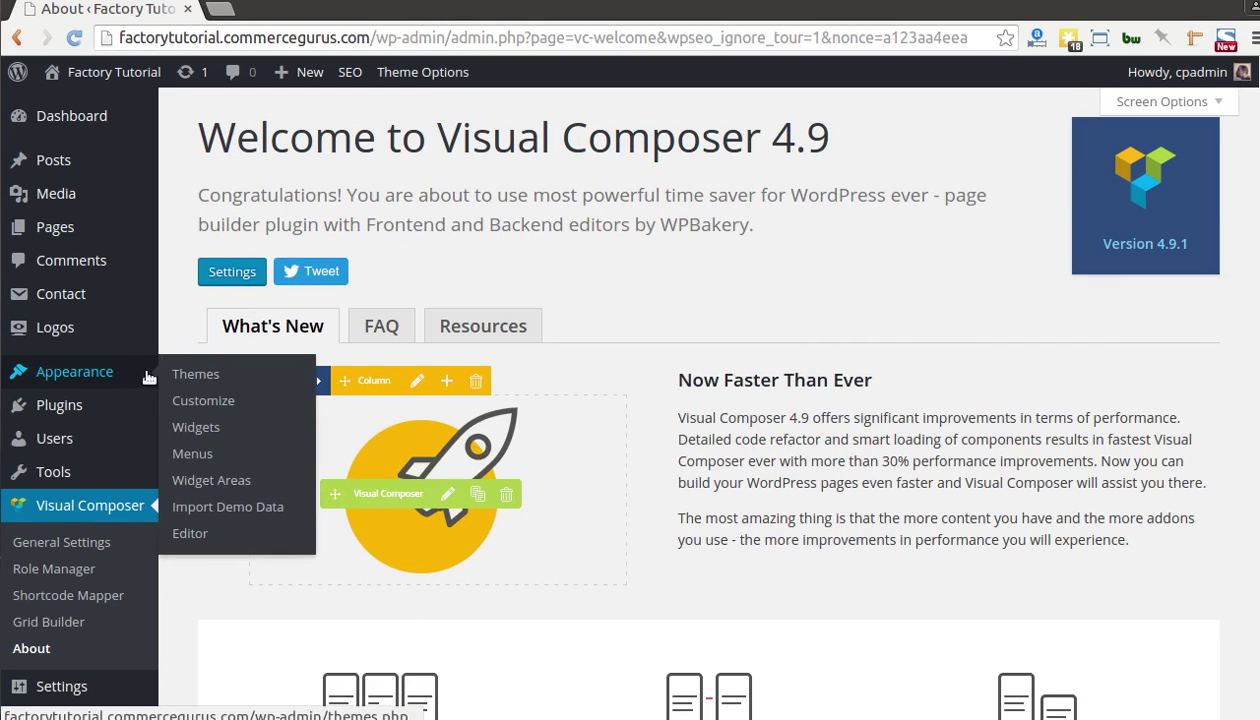
{"action": "left_click", "coordinate": [209, 503]}
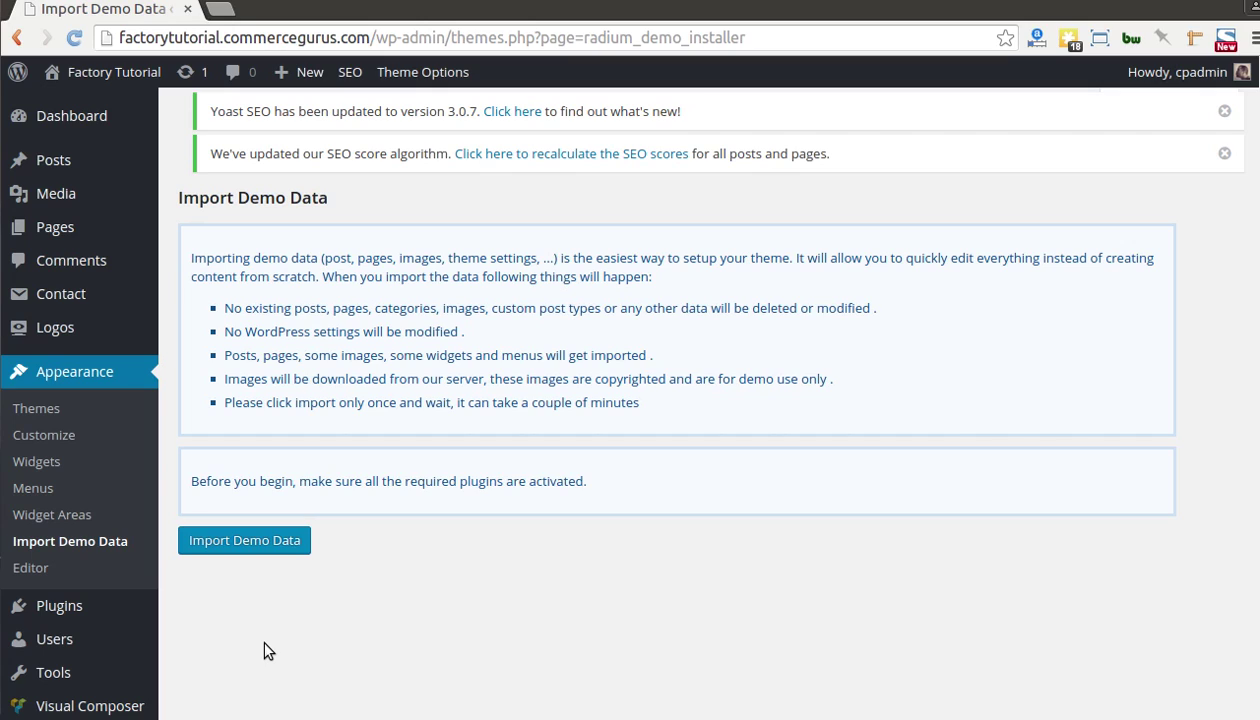
{"action": "left_click", "coordinate": [267, 542]}
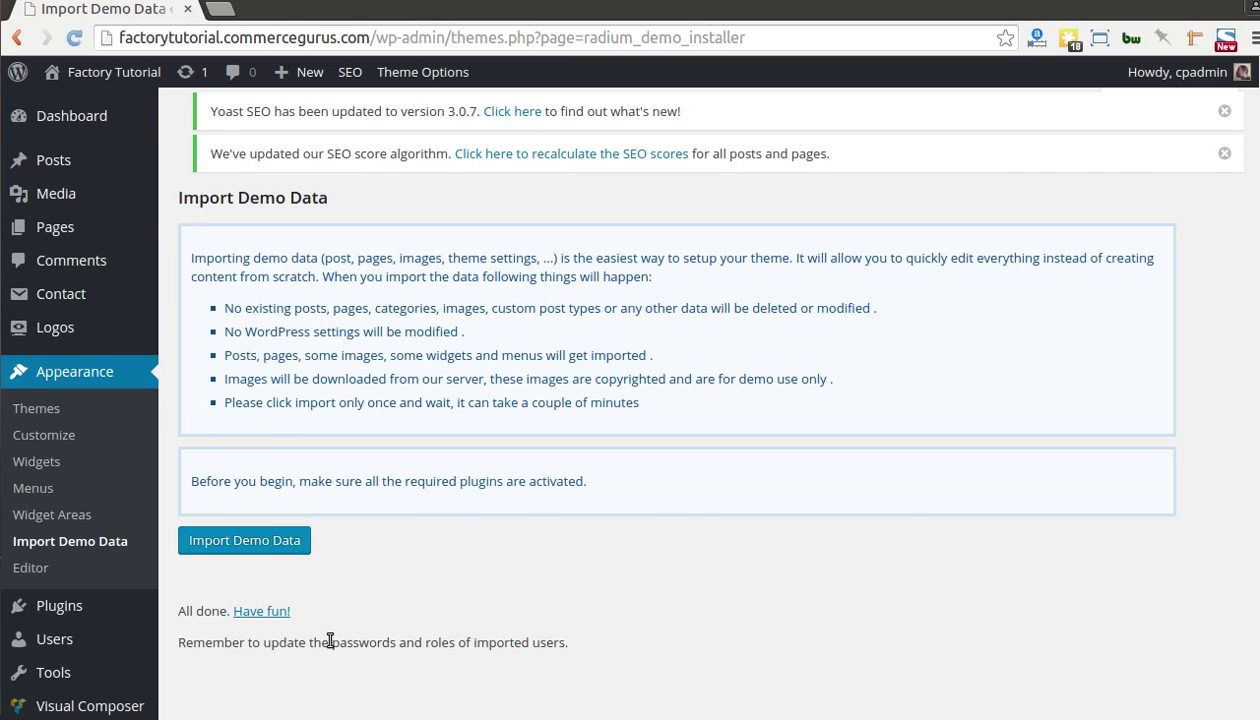
- Switch to the Freshdesk helpdesk and open the General FAQ article "Why is the demo data import not working on GoDaddy?"
{"action": "key", "text": "alt+Tab"}
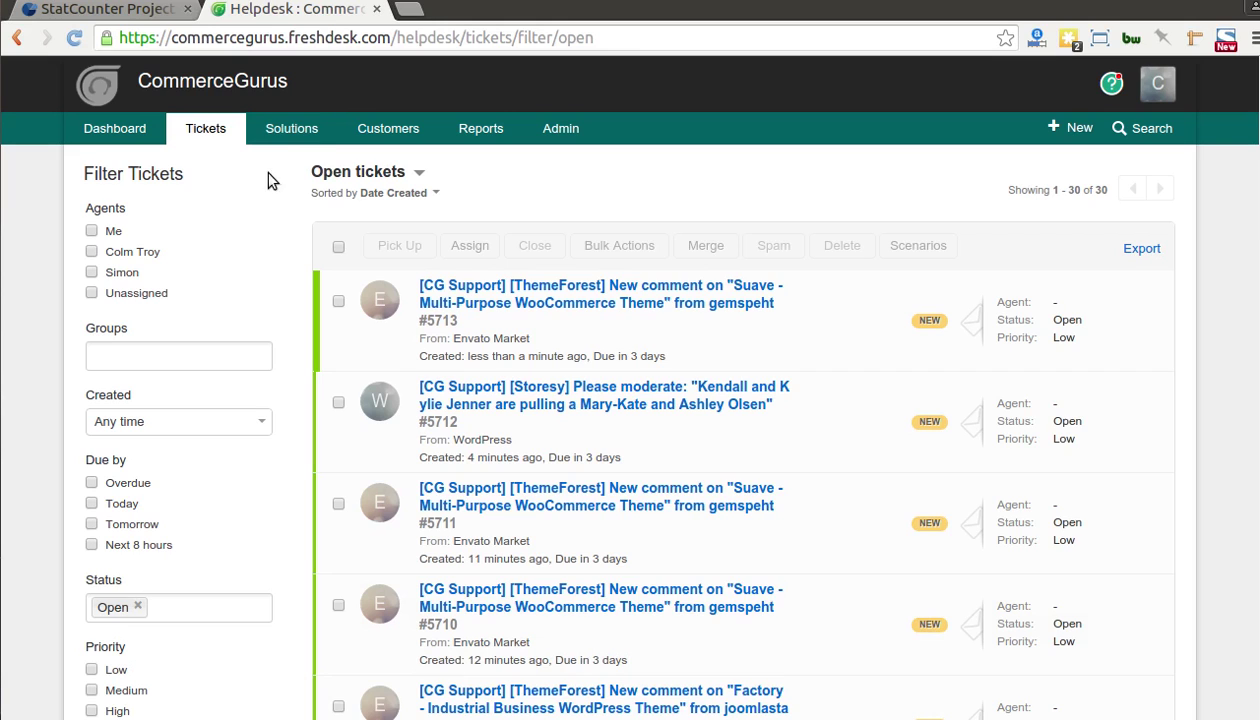
{"action": "left_click", "coordinate": [290, 130]}
{"action": "scroll", "coordinate": [290, 135], "scroll_direction": "down", "scroll_amount": 1}
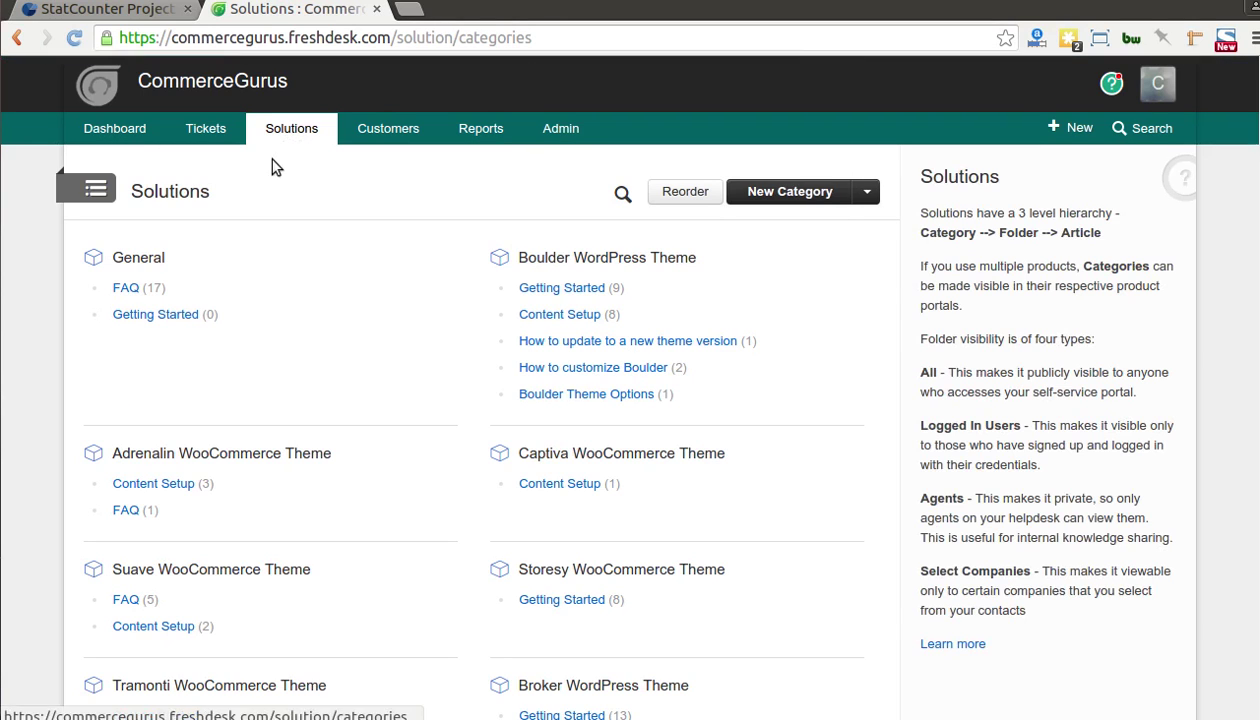
{"action": "left_click", "coordinate": [137, 293]}
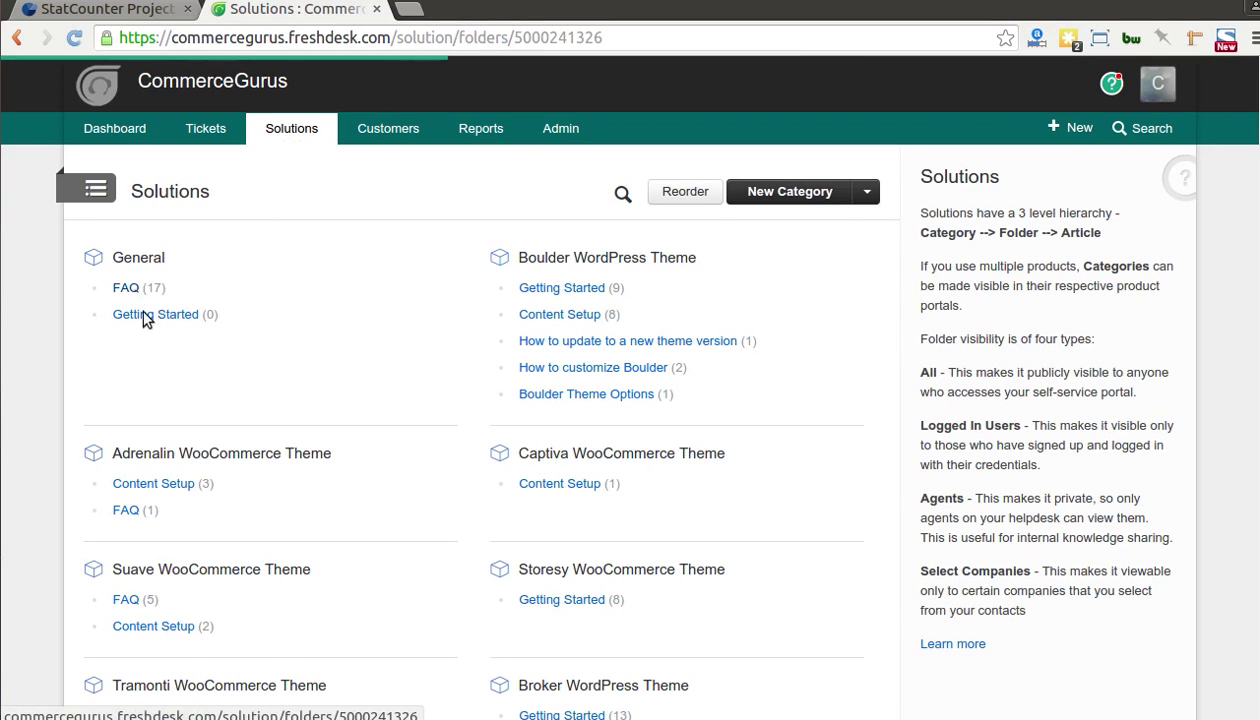
{"action": "scroll", "coordinate": [145, 408], "scroll_direction": "down", "scroll_amount": 3}
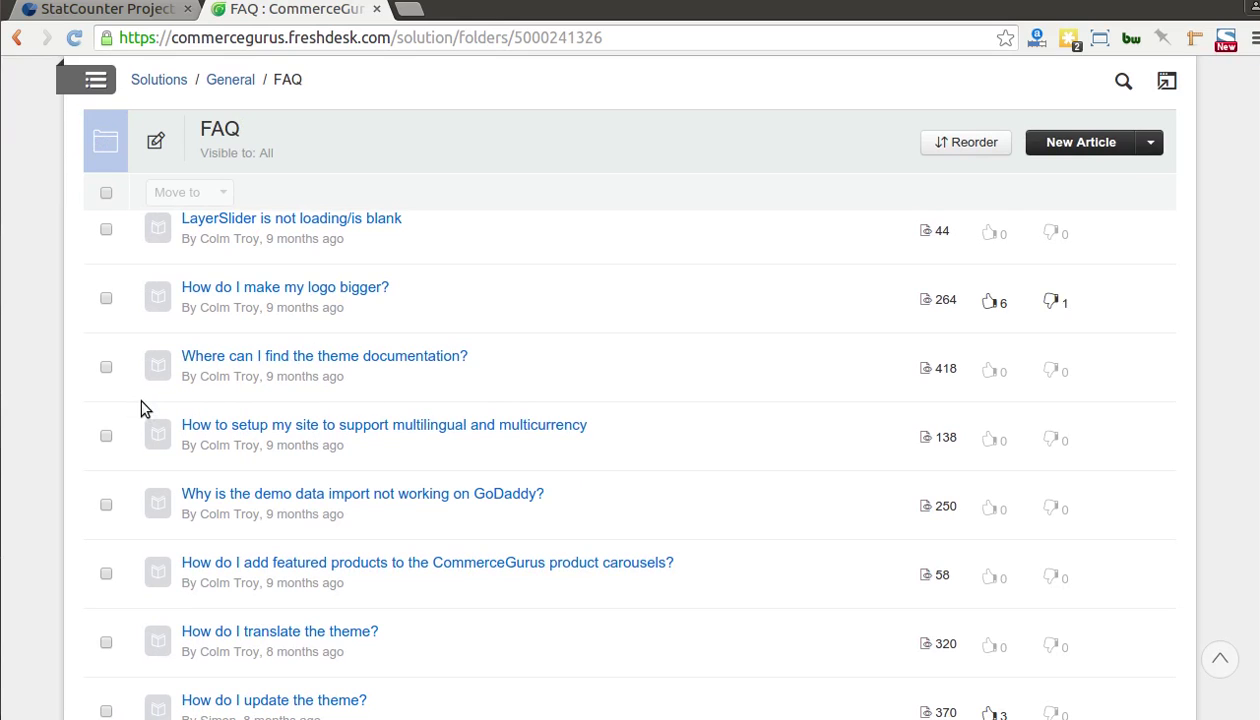
{"action": "left_click", "coordinate": [254, 494]}
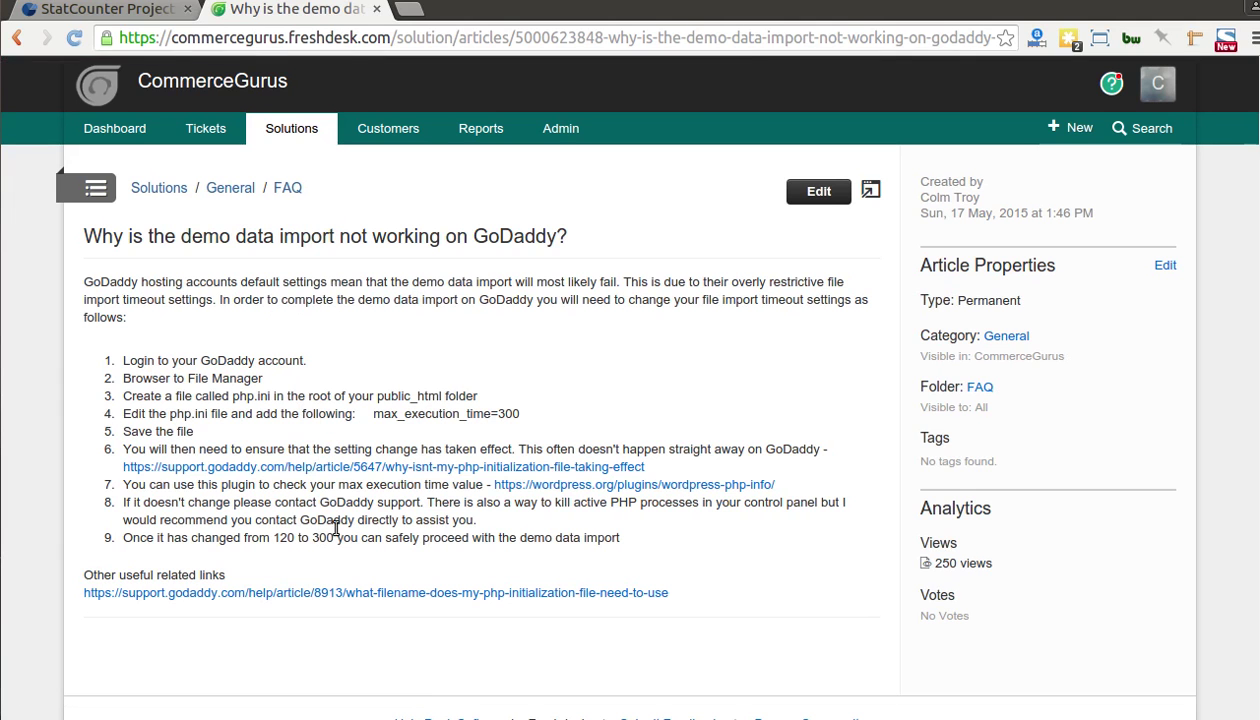
- Highlight the article's max_execution_time=300 setting for php.ini and return to the Import Demo Data page in WordPress
{"action": "left_click_drag", "start_coordinate": [527, 418], "coordinate": [376, 416]}
{"action": "left_click", "coordinate": [440, 415]}
{"action": "key", "text": "alt+Tab"}
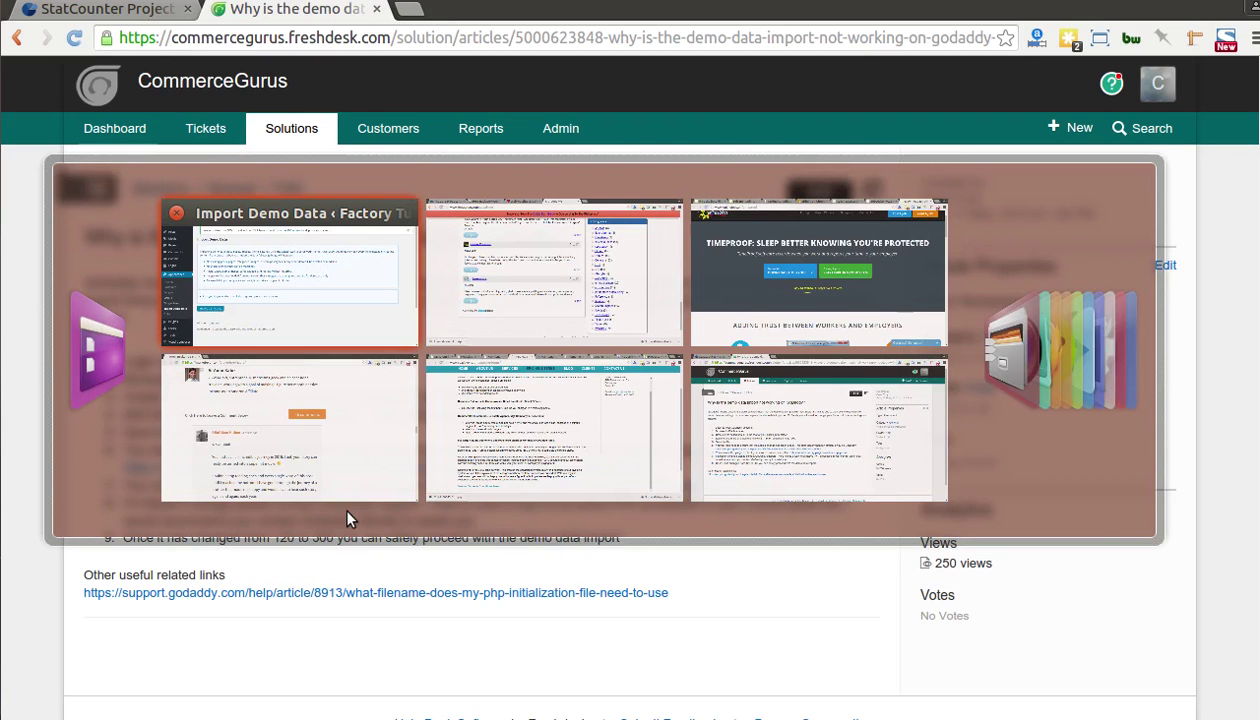
{"action": "key", "text": "alt+Tab"}
{"action": "key", "text": "alt+Tab"}
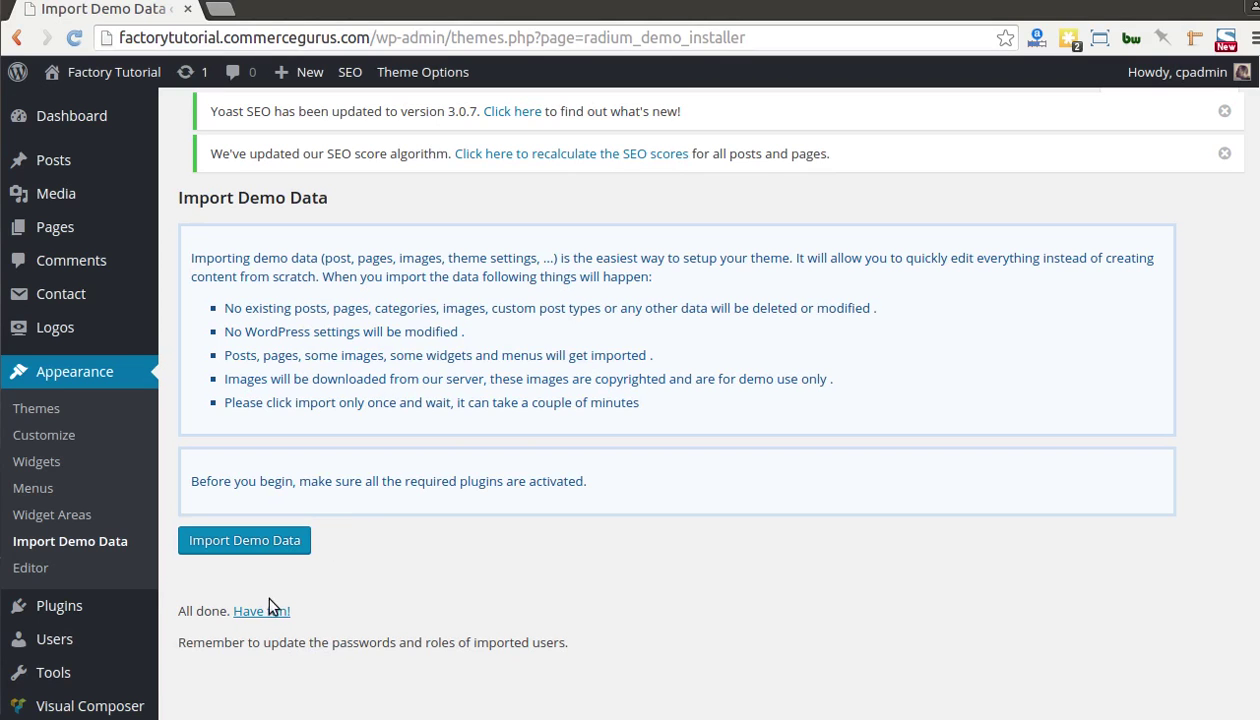
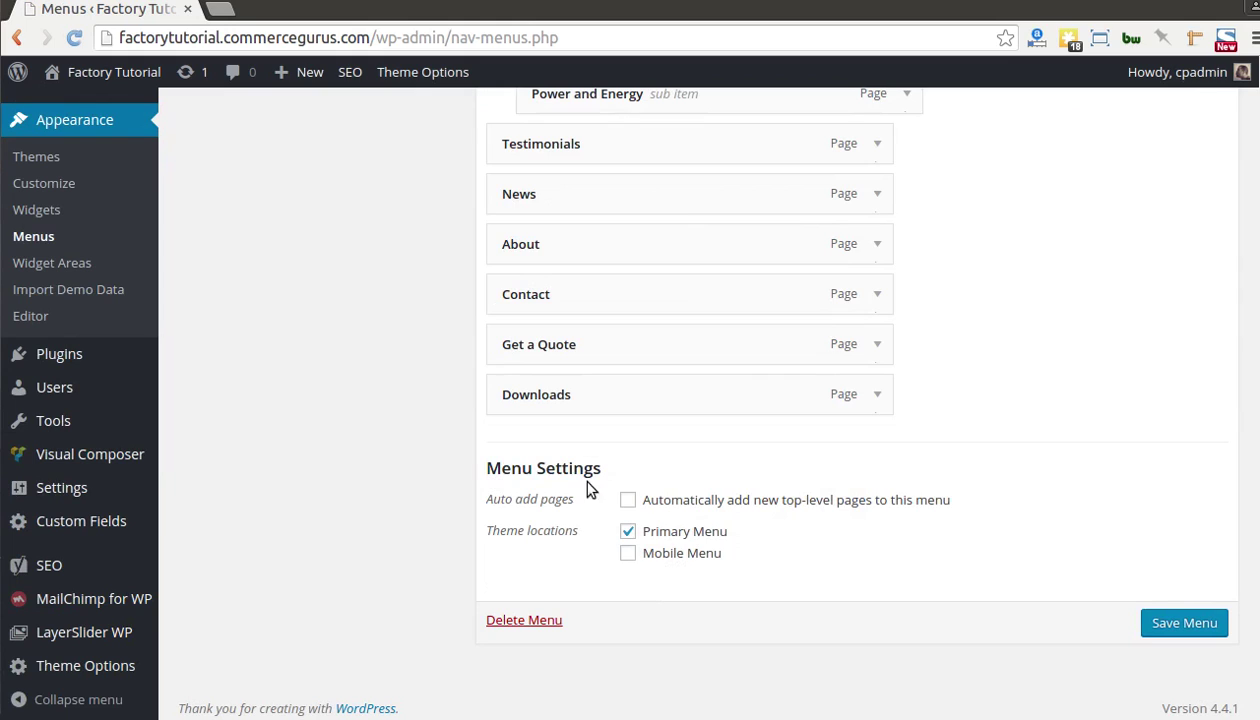
- Open the Factory Tutorial live site in a new browser tab and switch to it
{"action": "mouse_move", "coordinate": [133, 88]}
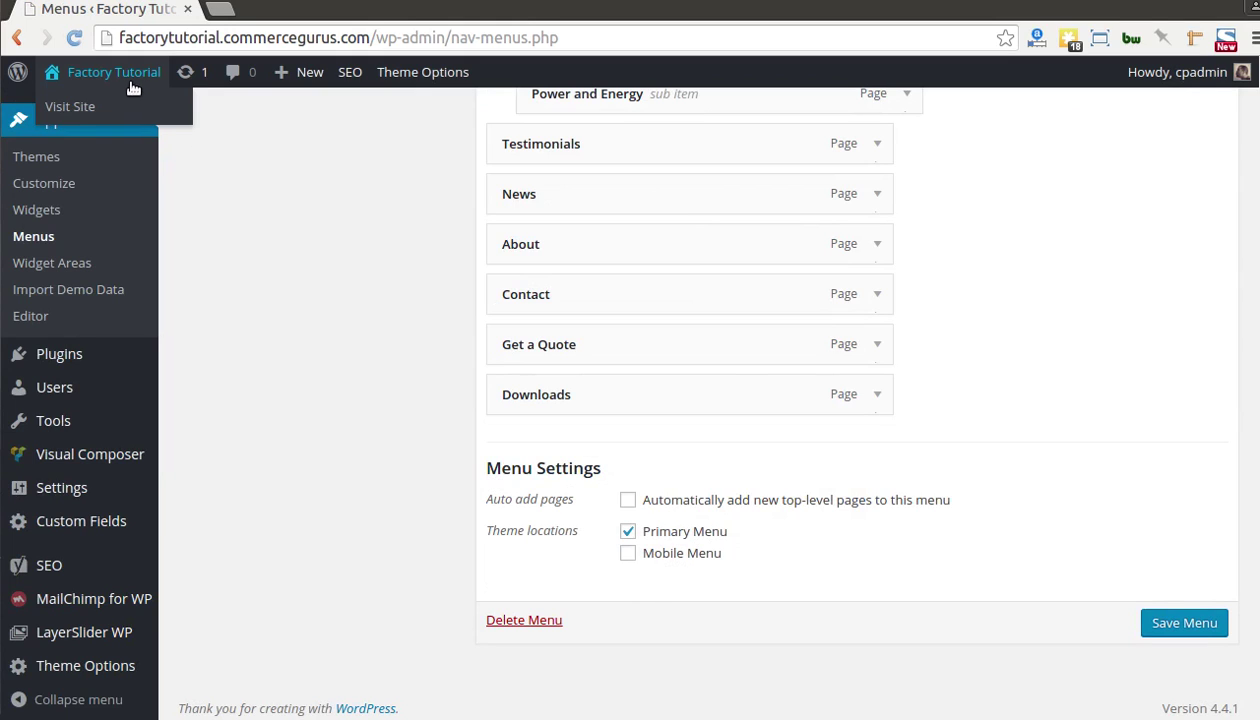
{"action": "right_click", "coordinate": [82, 106]}
{"action": "left_click", "coordinate": [90, 120]}
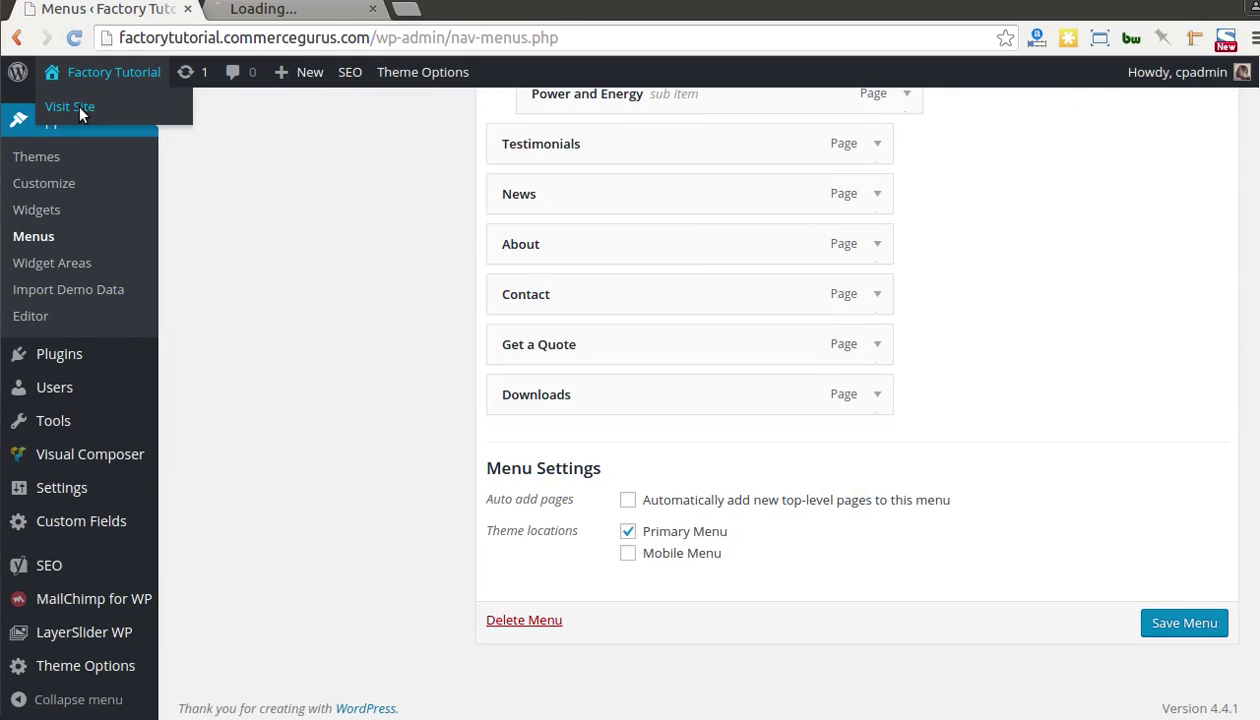
{"action": "key", "text": "ctrl+Tab"}
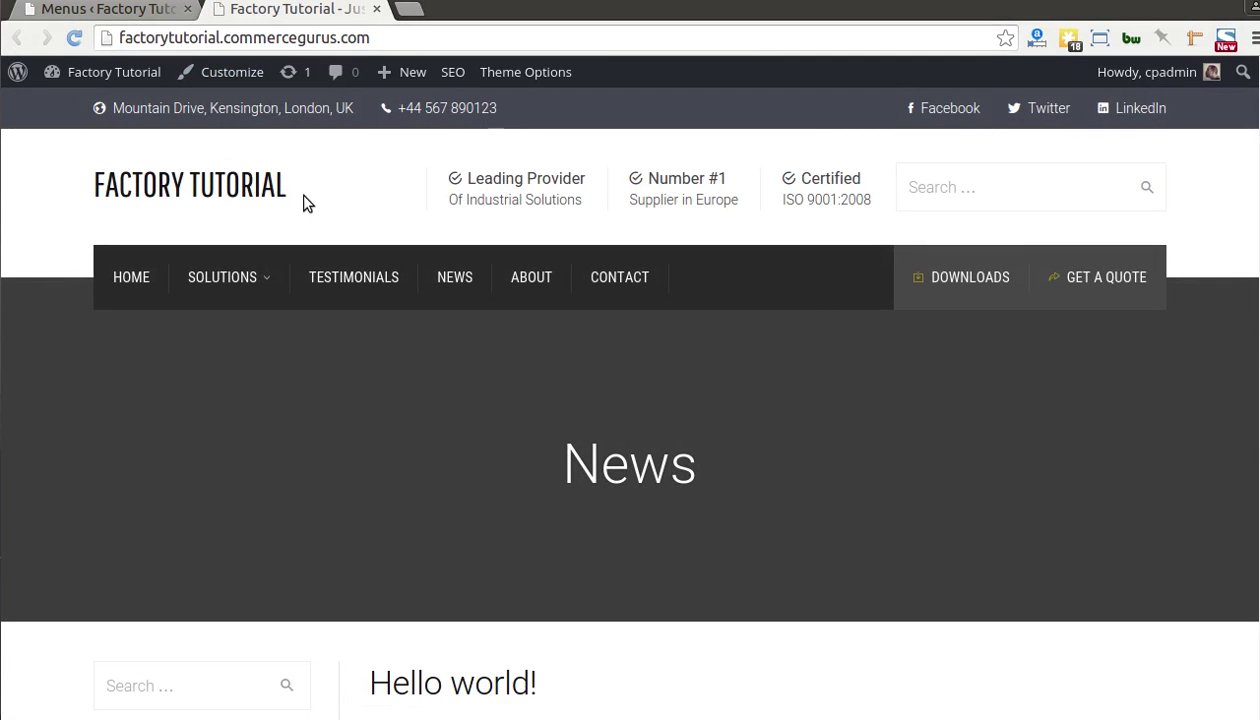
- Examine the site's front page, including the news posts, sidebar widgets and footer
{"action": "scroll", "coordinate": [311, 212], "scroll_direction": "down", "scroll_amount": 12}
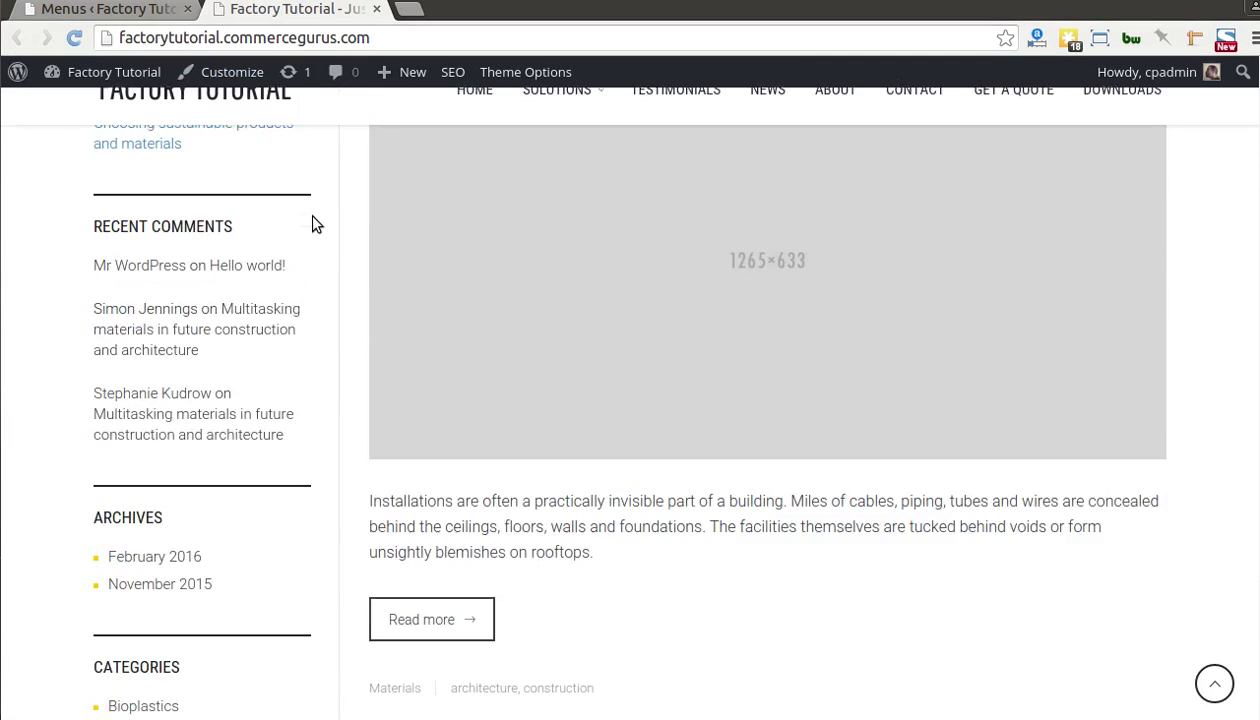
{"action": "scroll", "coordinate": [312, 217], "scroll_direction": "down", "scroll_amount": 15}
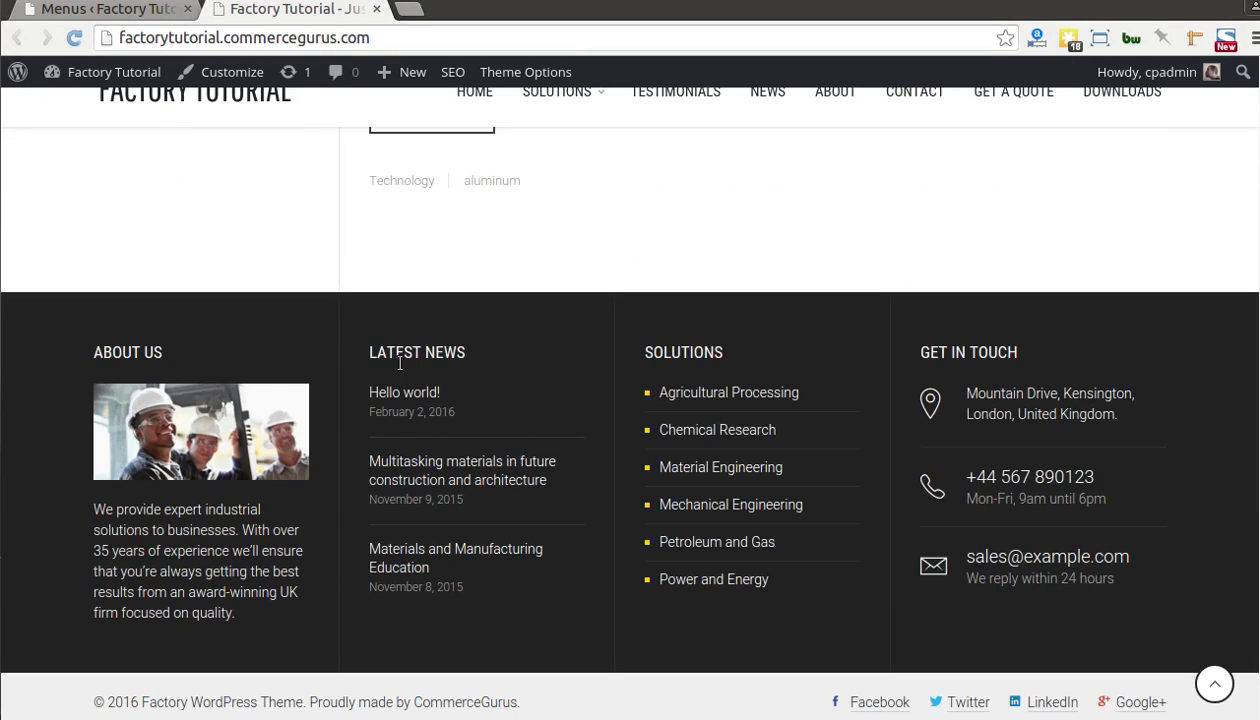
{"action": "scroll", "coordinate": [728, 545], "scroll_direction": "up", "scroll_amount": 8}
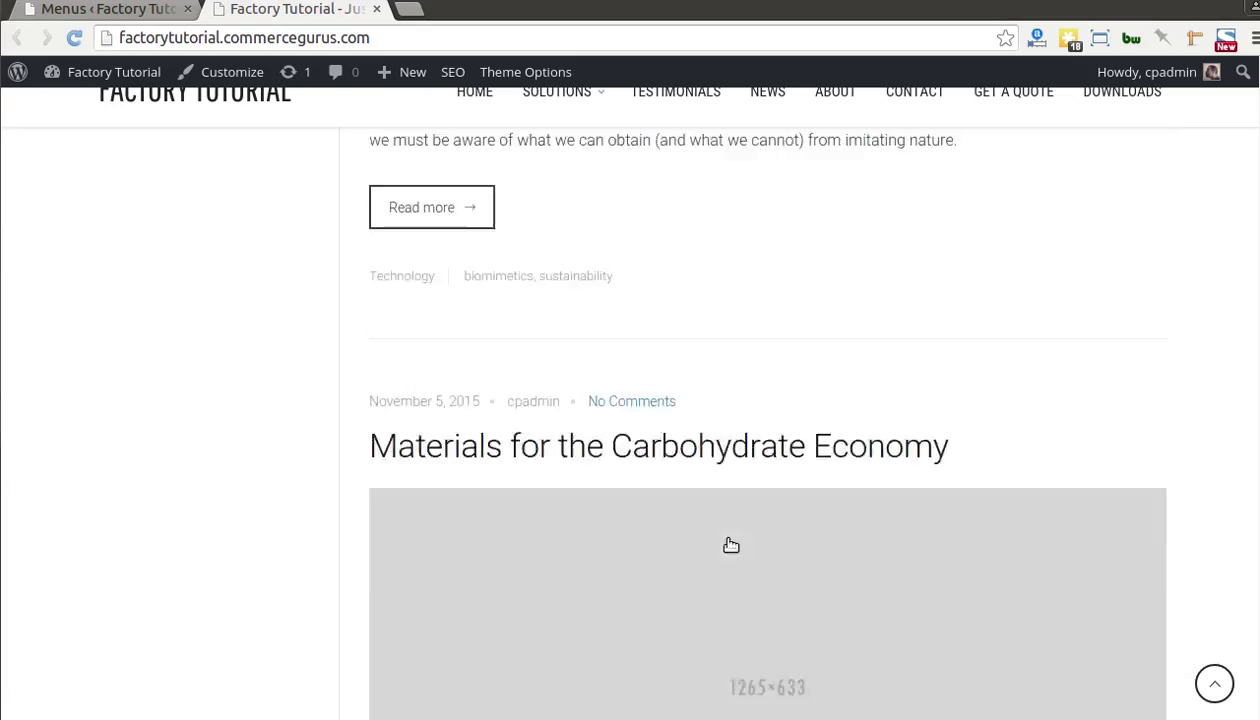
{"action": "scroll", "coordinate": [728, 545], "scroll_direction": "down", "scroll_amount": 8}
{"action": "scroll", "coordinate": [731, 545], "scroll_direction": "up", "scroll_amount": 12}
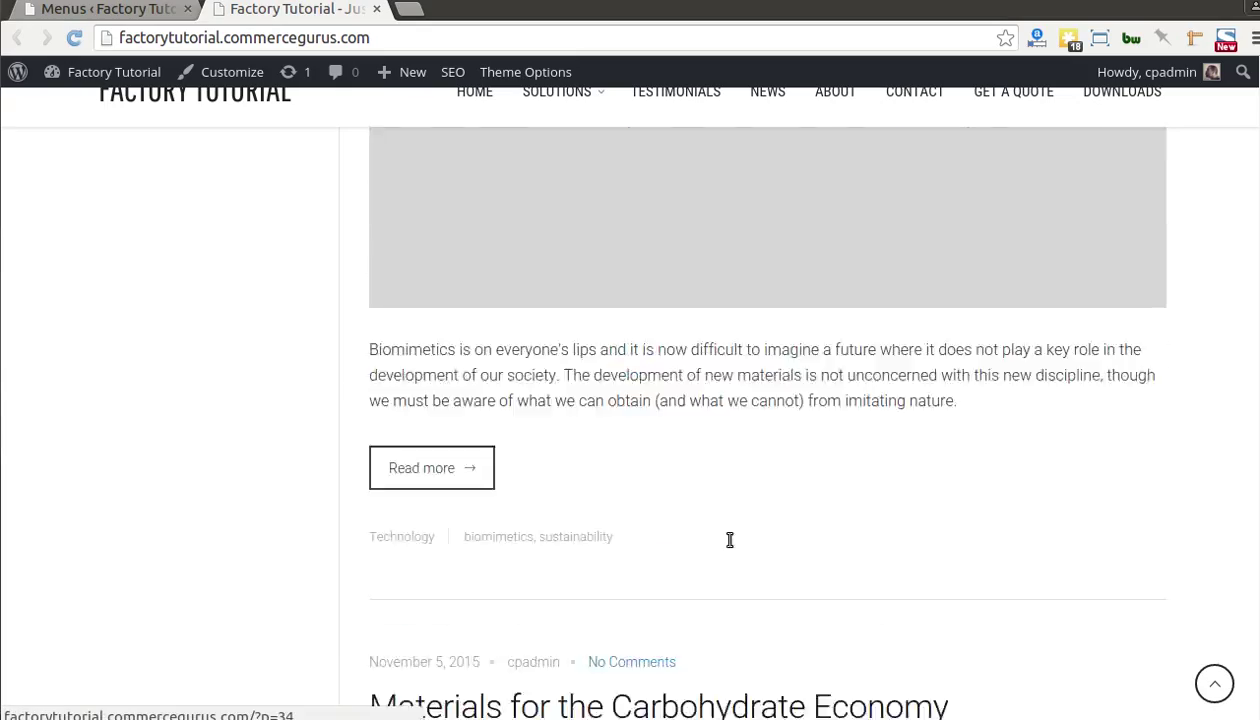
{"action": "scroll", "coordinate": [731, 545], "scroll_direction": "up", "scroll_amount": 10}
{"action": "scroll", "coordinate": [560, 503], "scroll_direction": "down", "scroll_amount": 4}
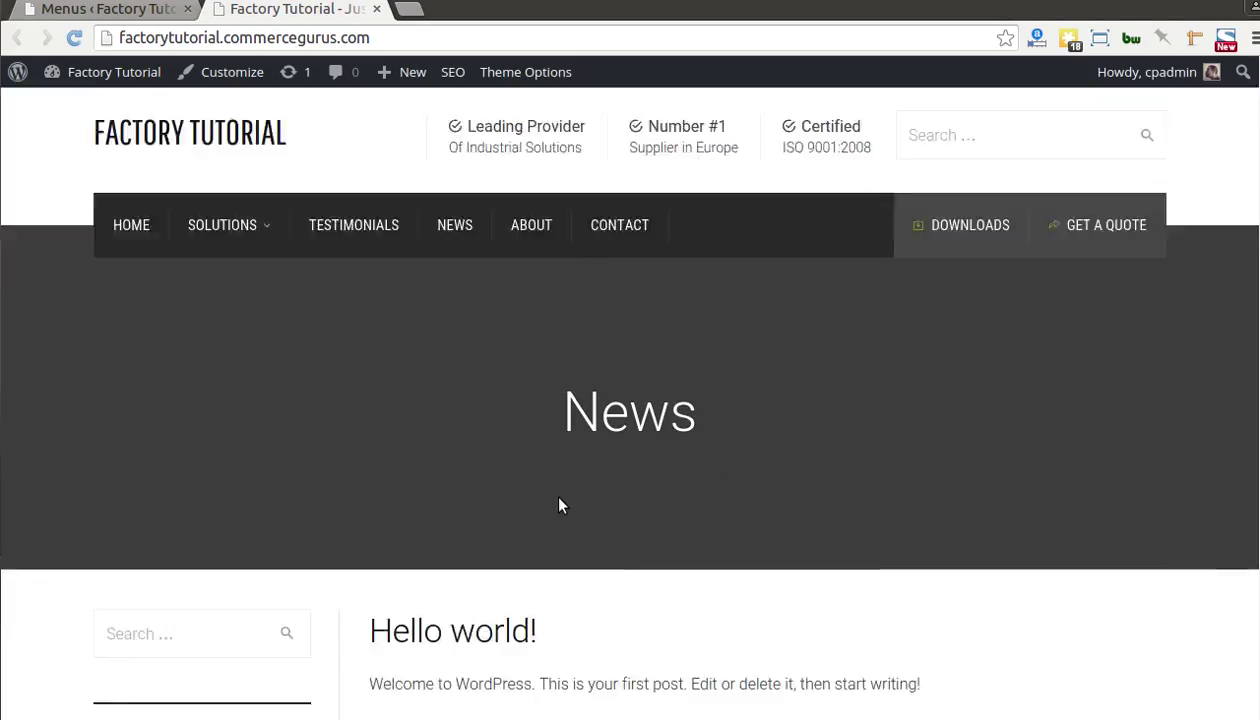
{"action": "scroll", "coordinate": [555, 498], "scroll_direction": "up", "scroll_amount": 5}
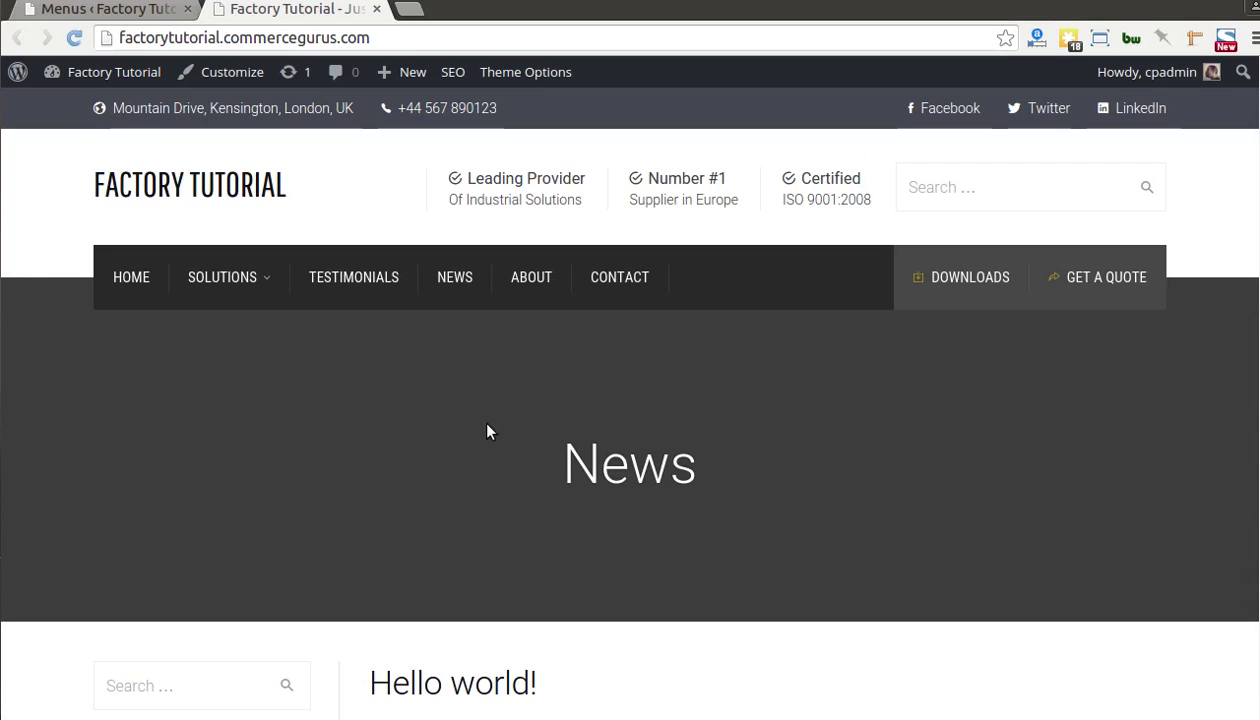
{"action": "scroll", "coordinate": [487, 431], "scroll_direction": "down", "scroll_amount": 15}
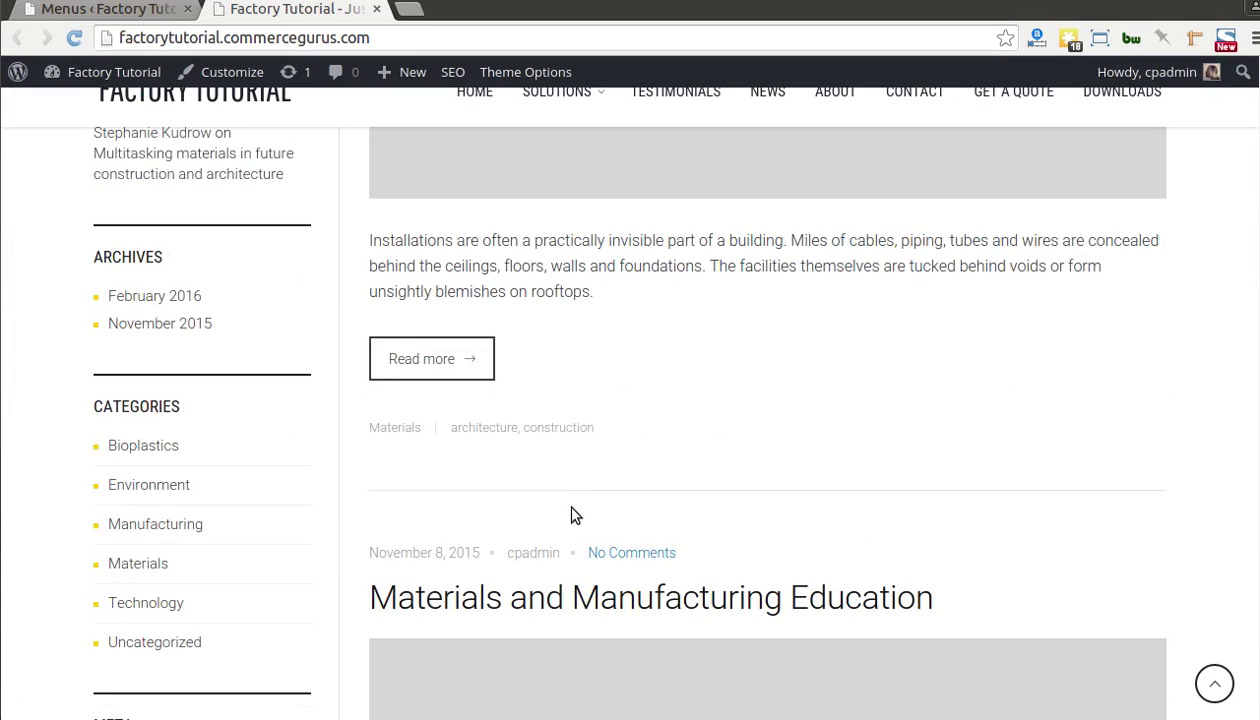
{"action": "scroll", "coordinate": [575, 515], "scroll_direction": "down", "scroll_amount": 6}
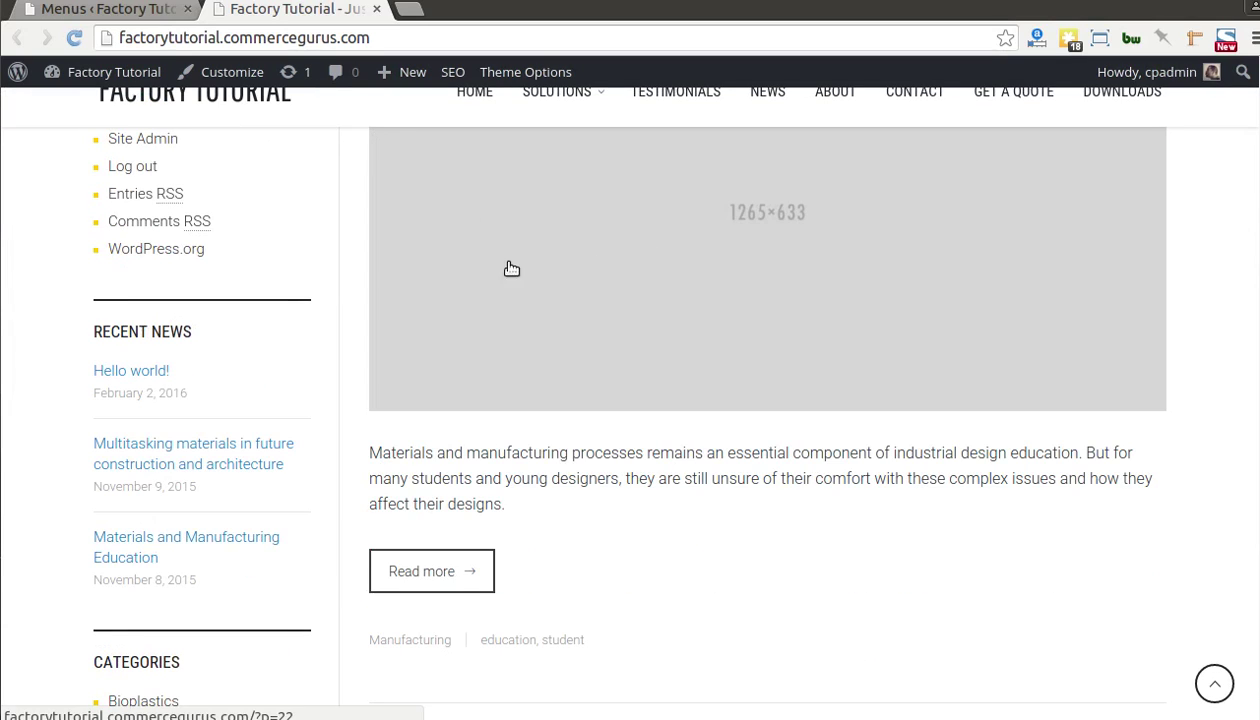
- Open the theme demo at factory.commercegurus.com in a new browser tab and look over its home page slider and solutions images
{"action": "left_click", "coordinate": [408, 10]}
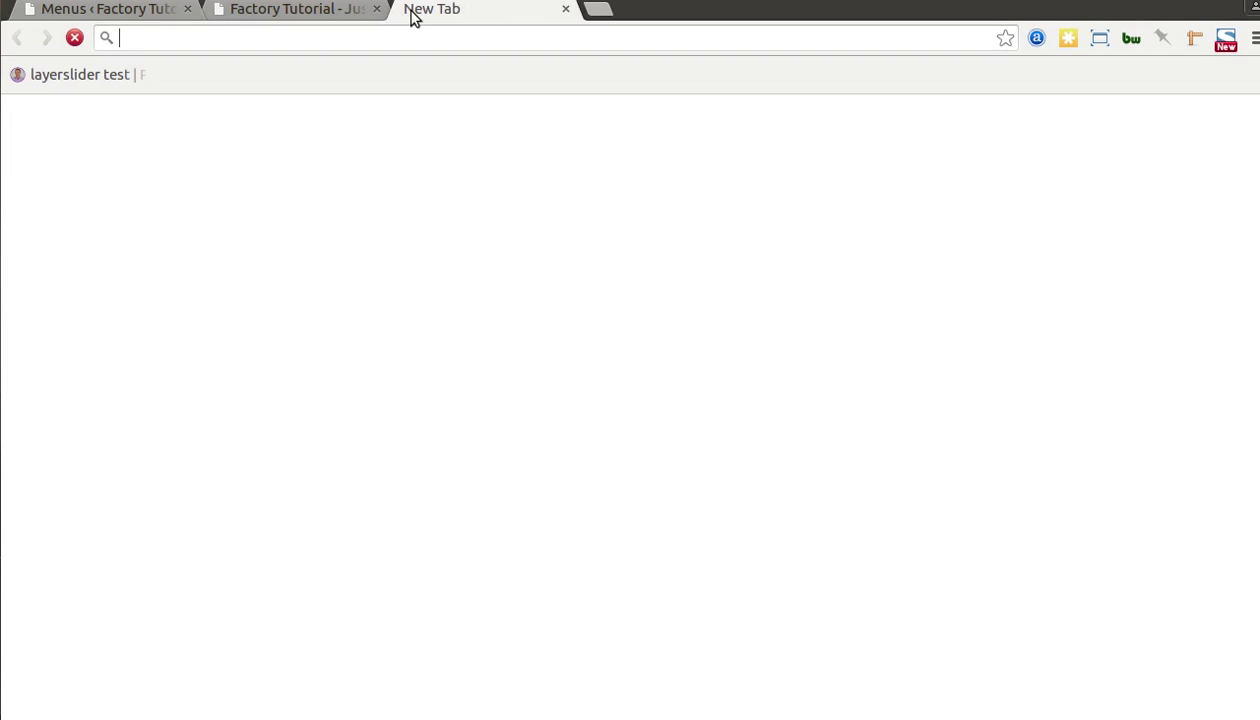
{"action": "type", "text": "factor"}
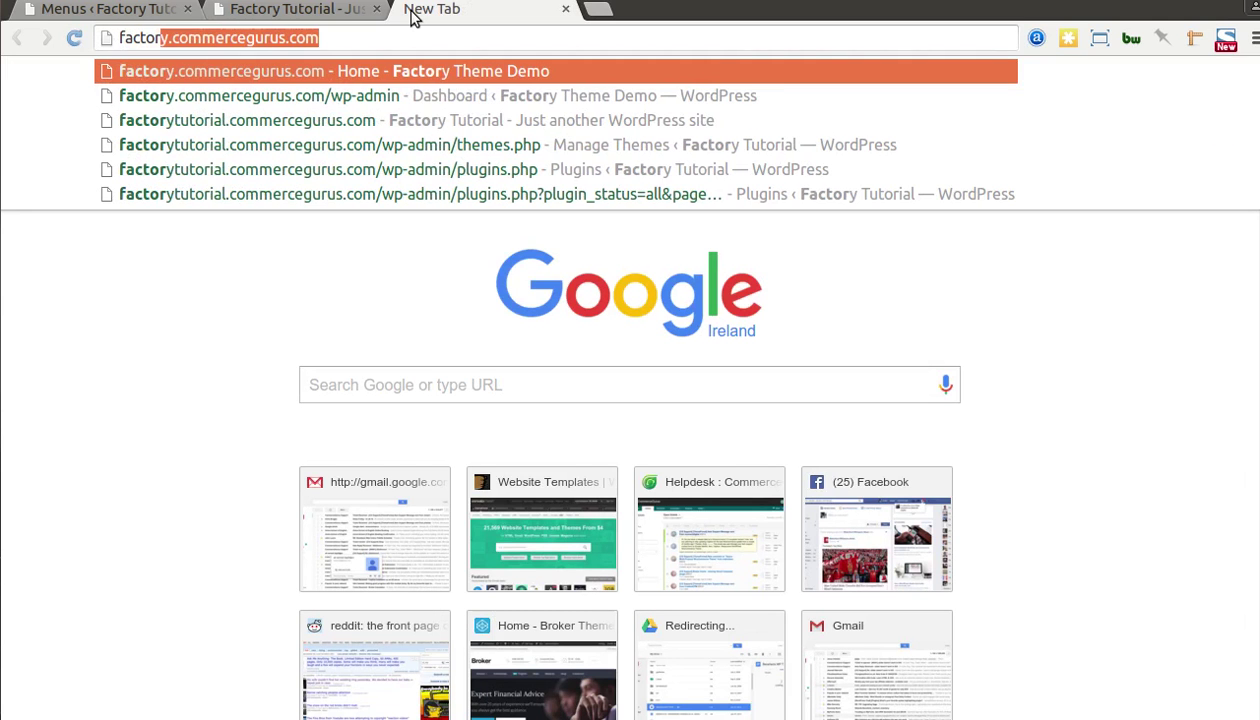
{"action": "type", "text": "y."}
{"action": "key", "text": "Return"}
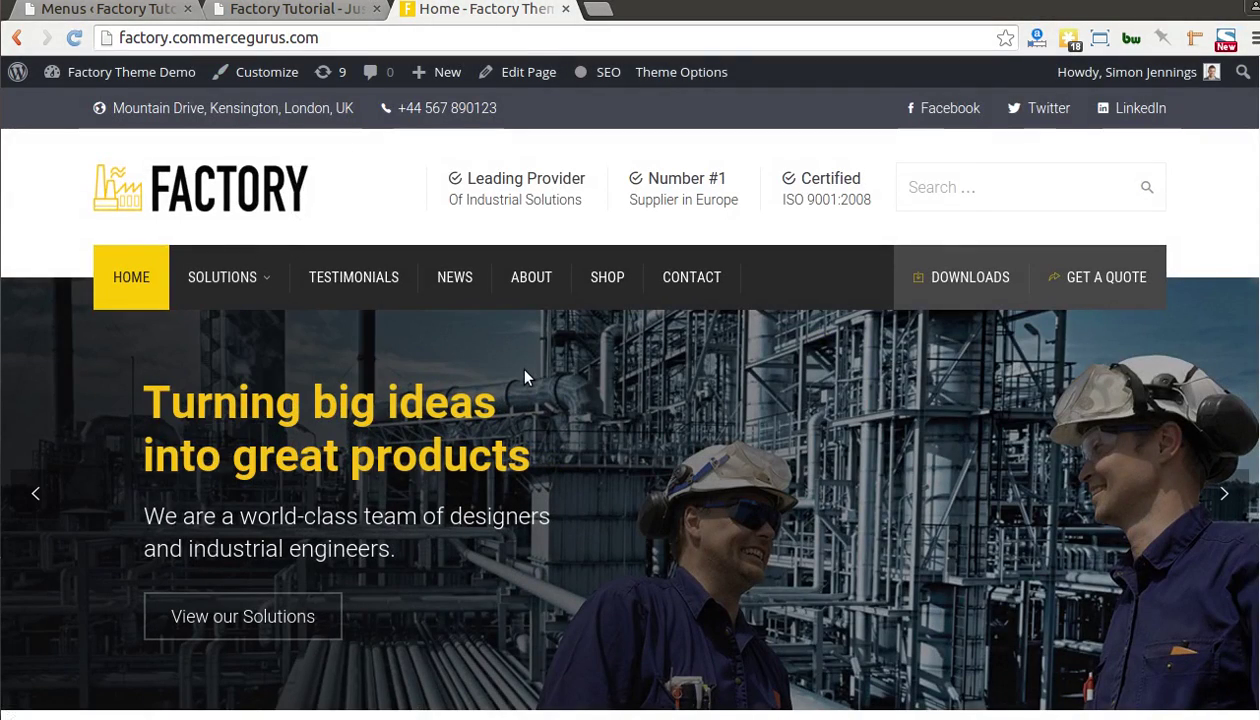
{"action": "scroll", "coordinate": [527, 377], "scroll_direction": "down", "scroll_amount": 8}
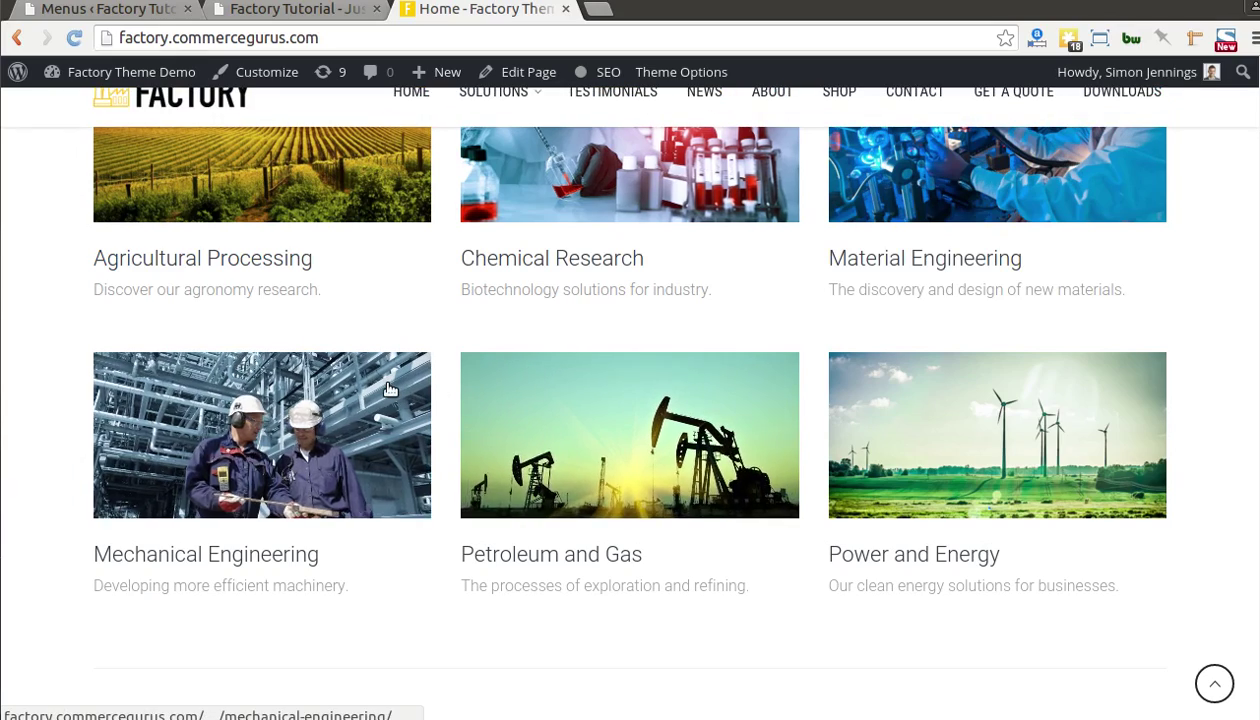
{"action": "scroll", "coordinate": [390, 389], "scroll_direction": "down", "scroll_amount": 2}
{"action": "scroll", "coordinate": [390, 389], "scroll_direction": "up", "scroll_amount": 2}
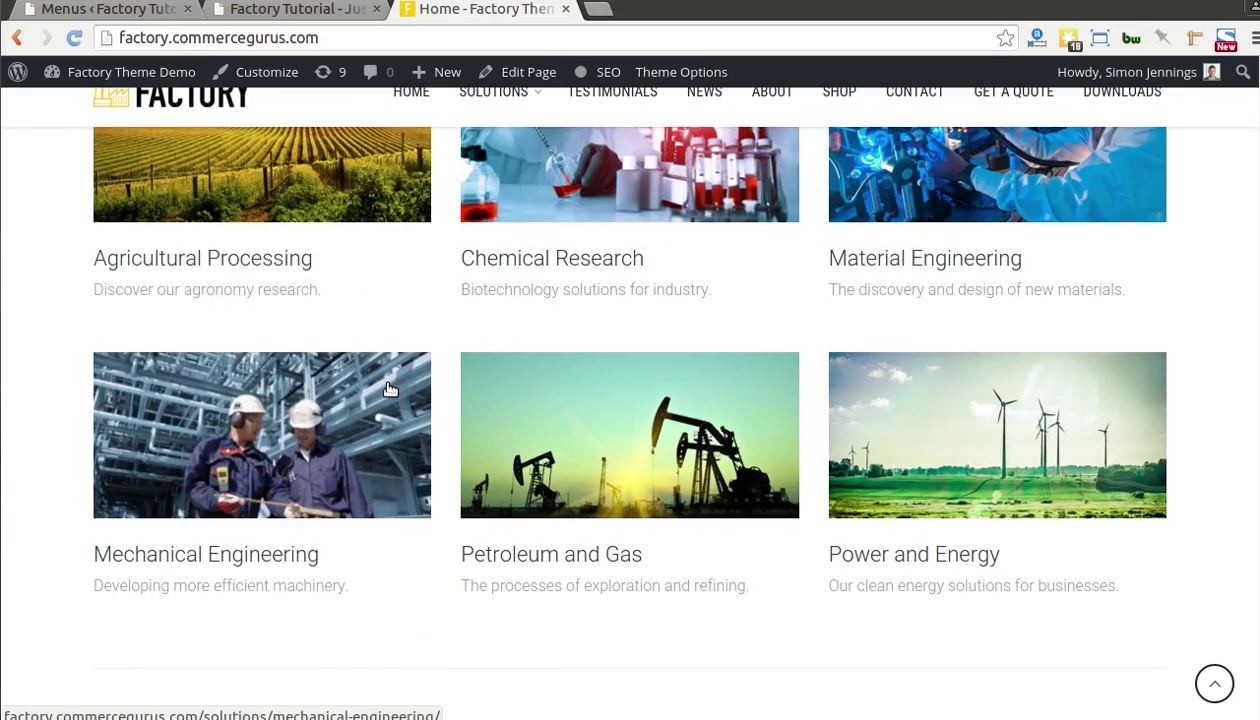
{"action": "scroll", "coordinate": [348, 357], "scroll_direction": "up", "scroll_amount": 5}
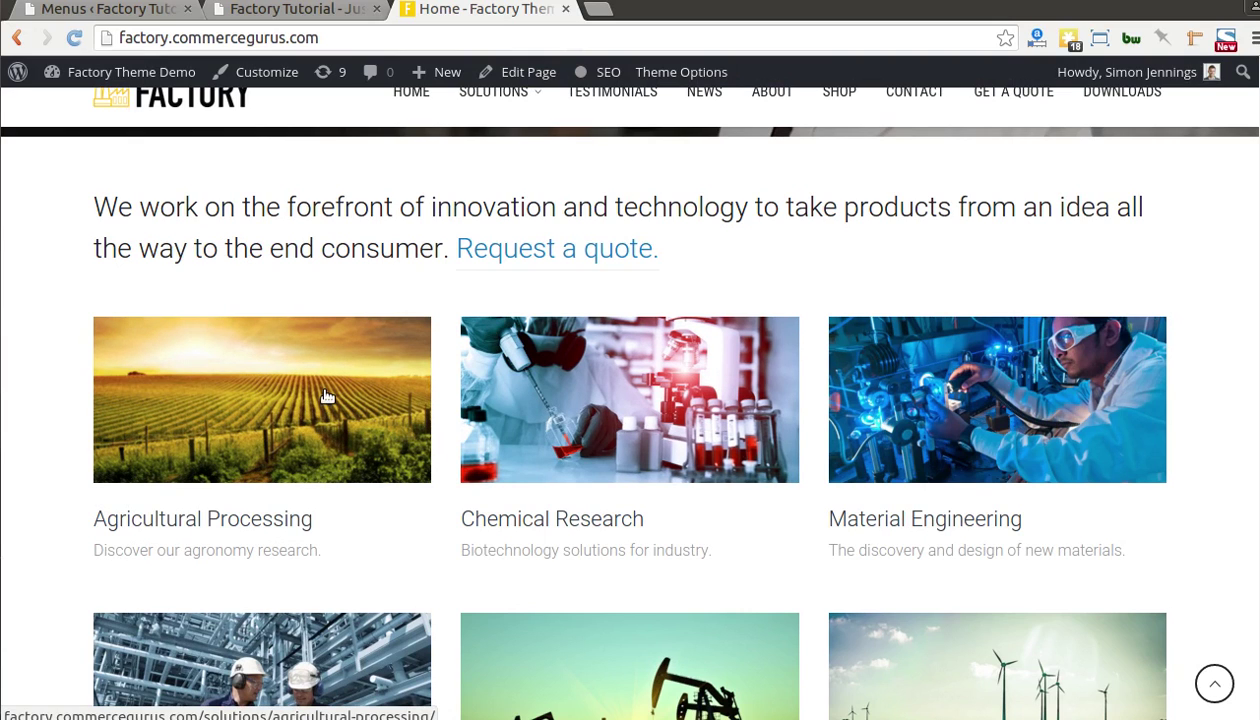
- Return to the Factory Tutorial site and compare its placeholder images and posts with the theme demo
{"action": "left_click", "coordinate": [297, 9]}
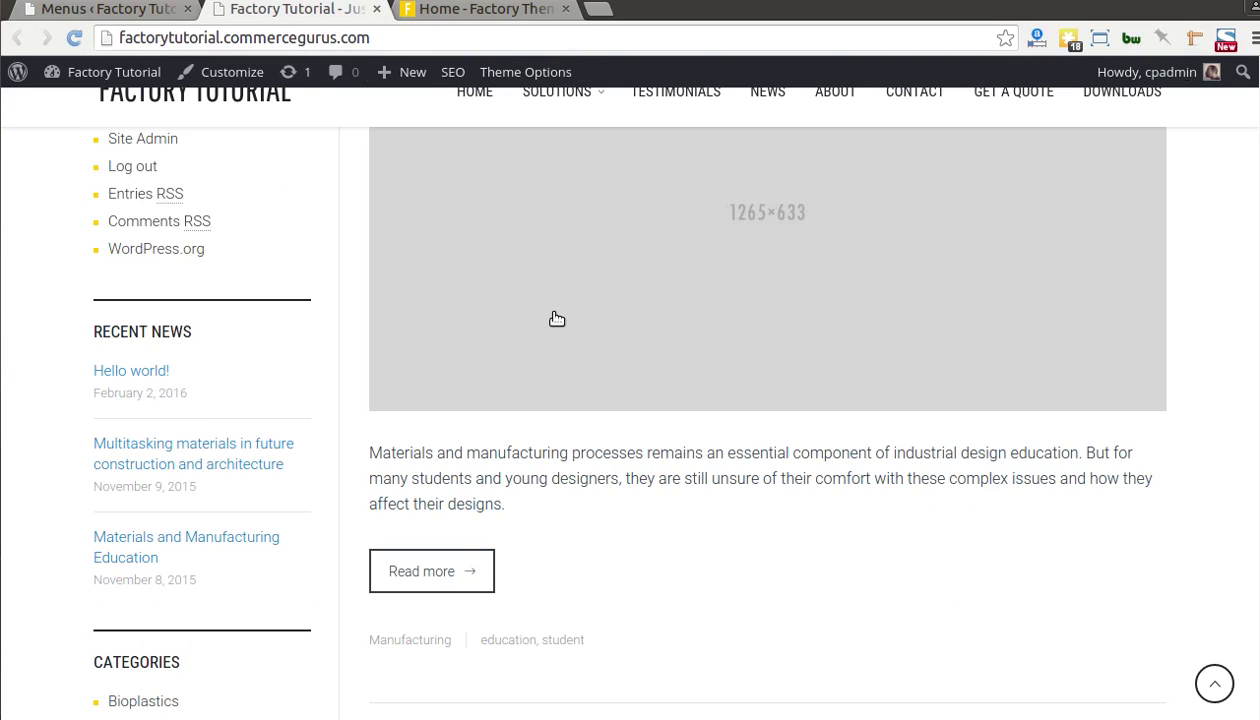
{"action": "scroll", "coordinate": [555, 320], "scroll_direction": "up", "scroll_amount": 3}
{"action": "scroll", "coordinate": [556, 318], "scroll_direction": "up", "scroll_amount": 4}
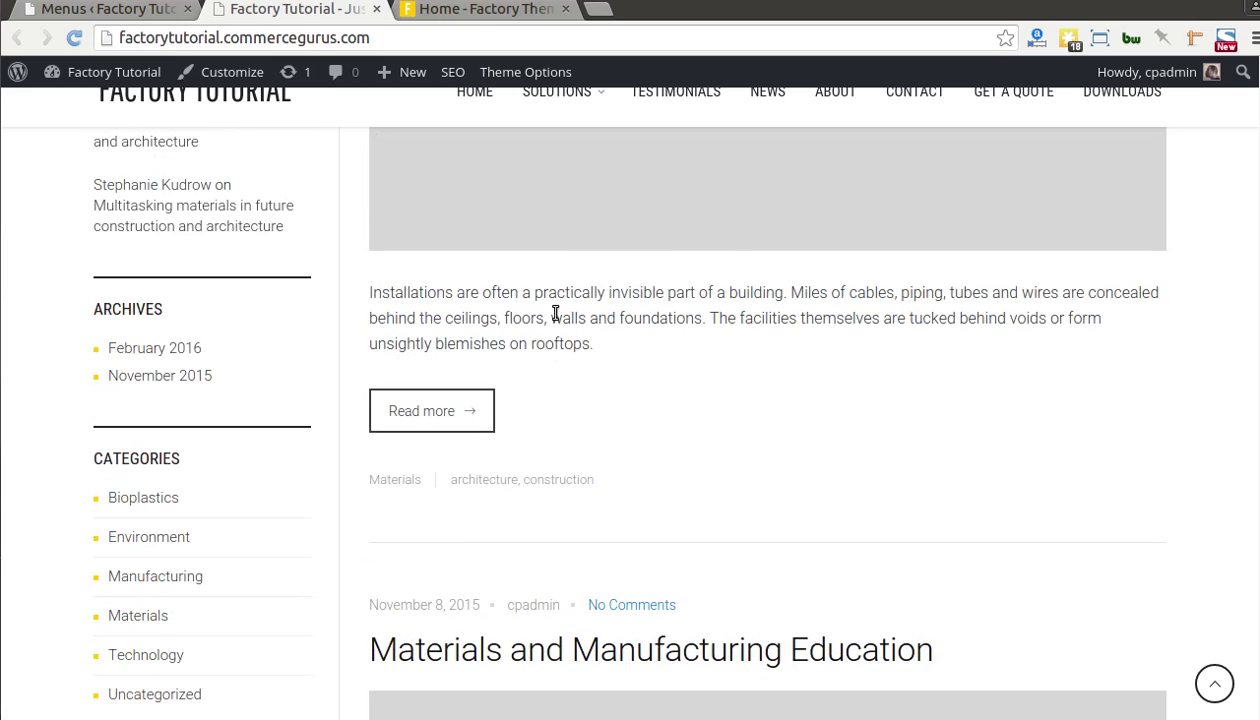
{"action": "scroll", "coordinate": [571, 404], "scroll_direction": "up", "scroll_amount": 3}
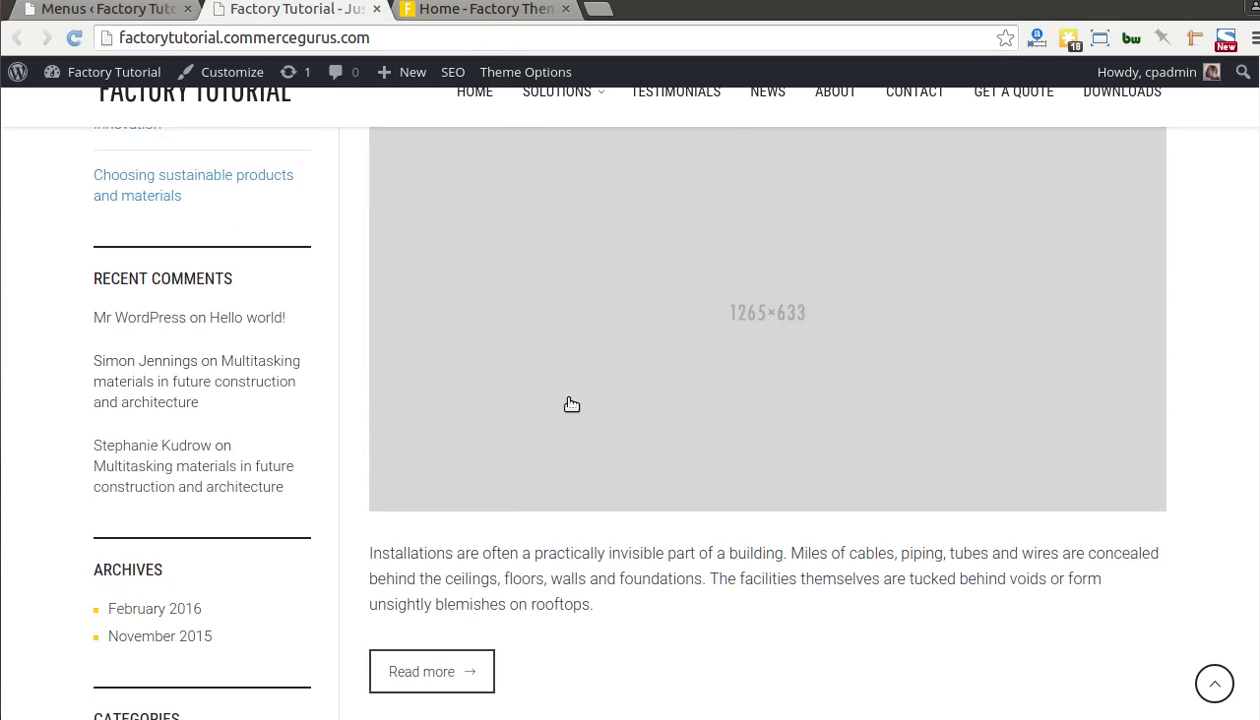
{"action": "scroll", "coordinate": [571, 404], "scroll_direction": "up", "scroll_amount": 2}
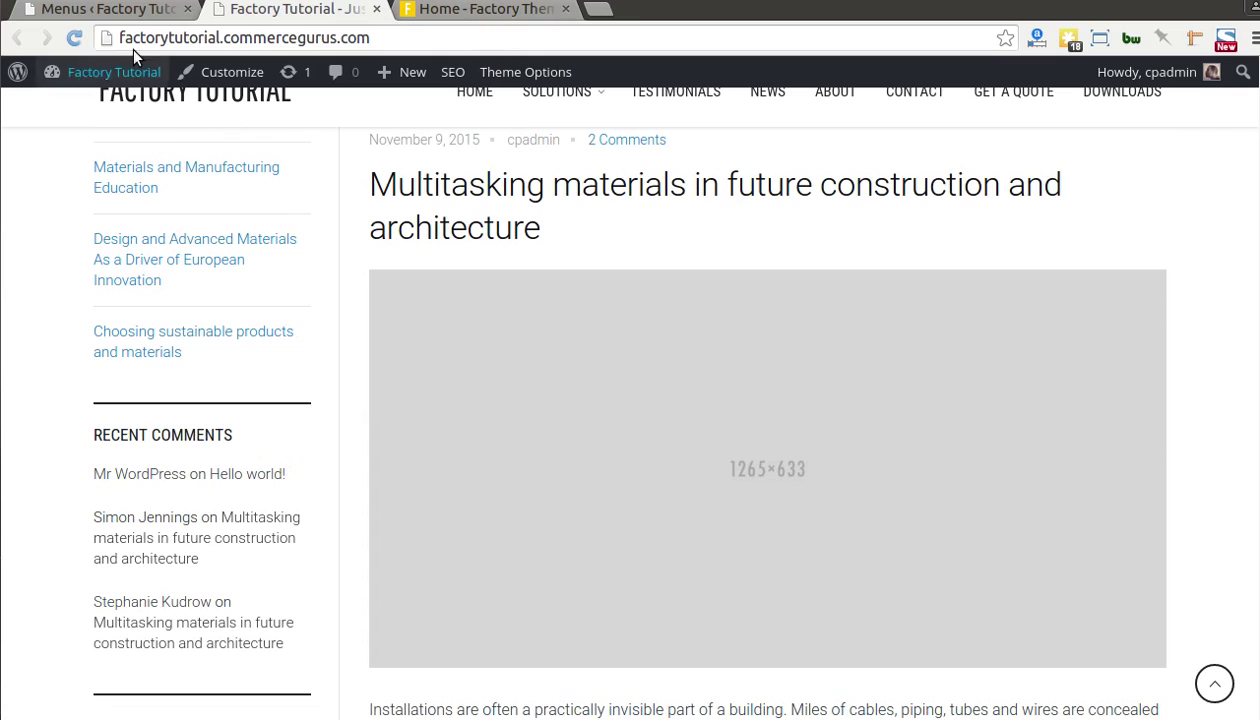
{"action": "scroll", "coordinate": [312, 405], "scroll_direction": "up", "scroll_amount": 10}
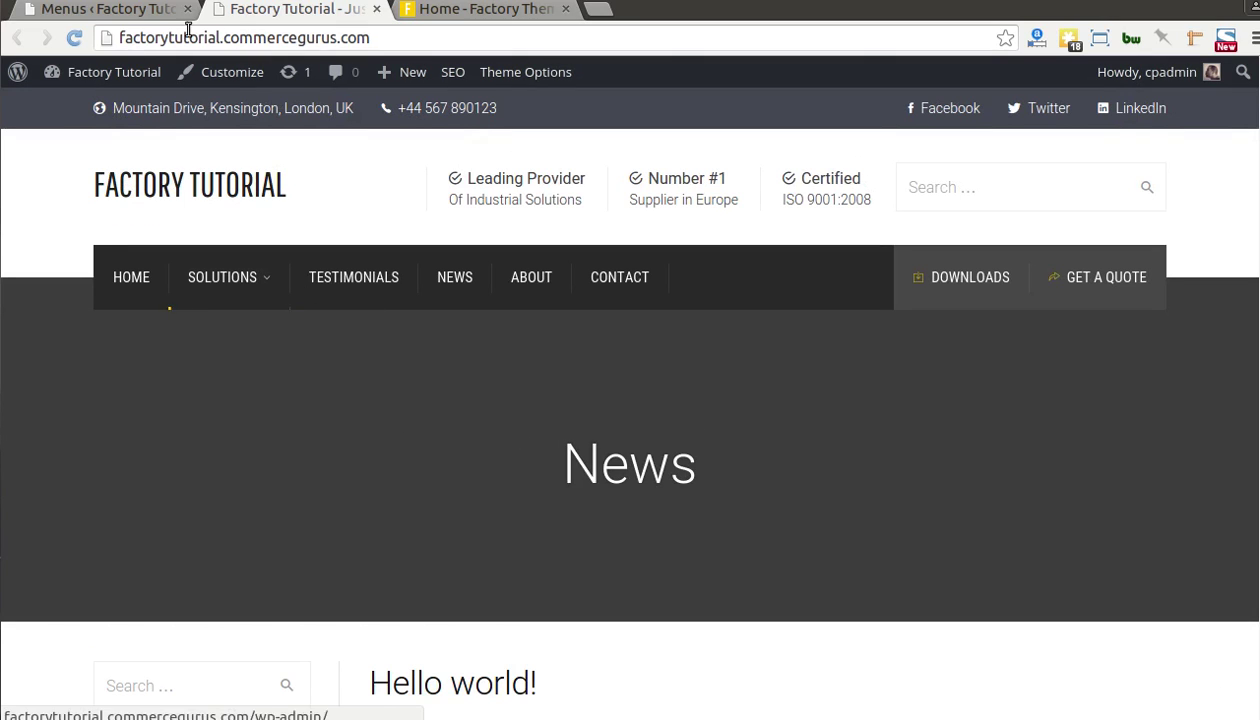
- In the WordPress Reading Settings, make the front page display a static page and choose Home as the front page
{"action": "left_click", "coordinate": [110, 10]}
{"action": "mouse_move", "coordinate": [55, 498]}
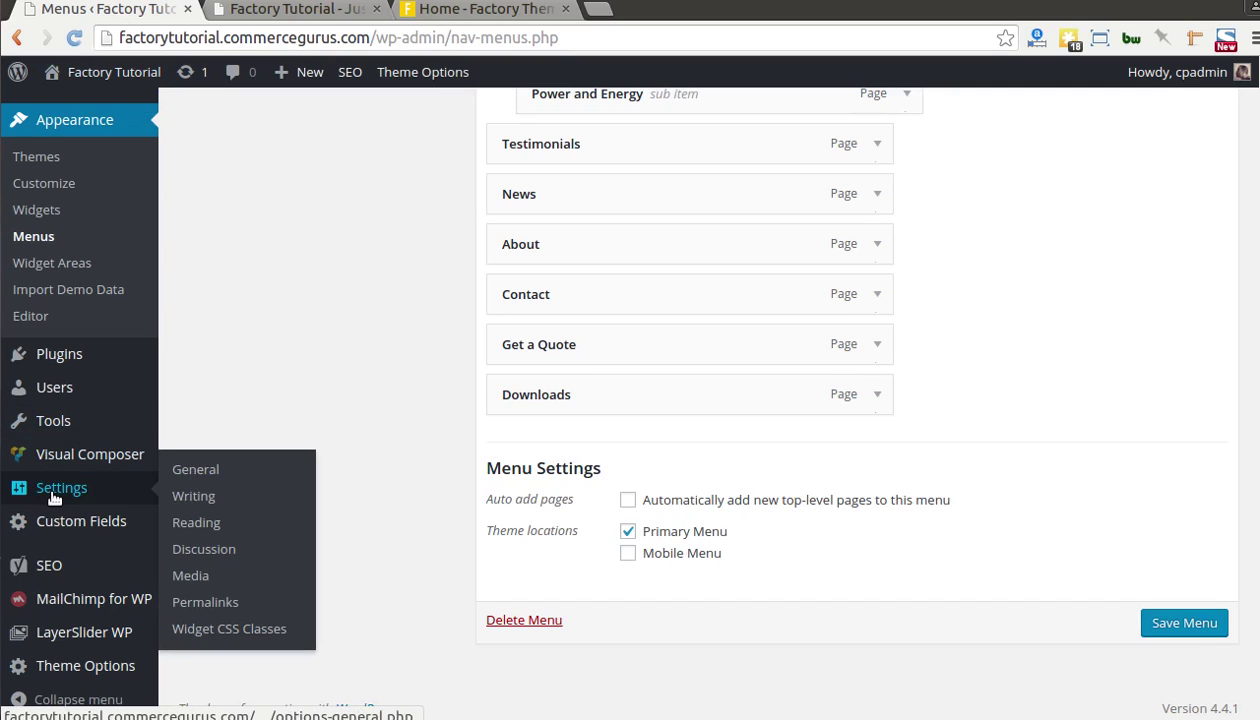
{"action": "left_click", "coordinate": [194, 523]}
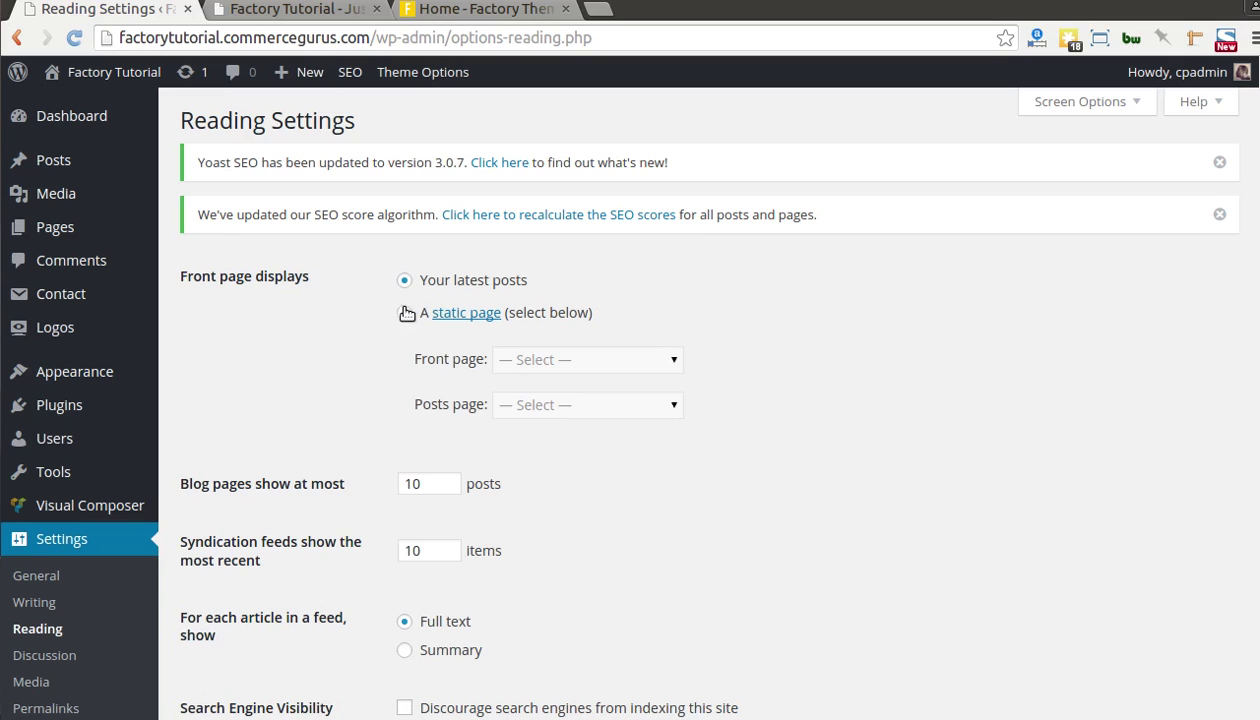
{"action": "left_click", "coordinate": [405, 313]}
{"action": "left_click", "coordinate": [524, 360]}
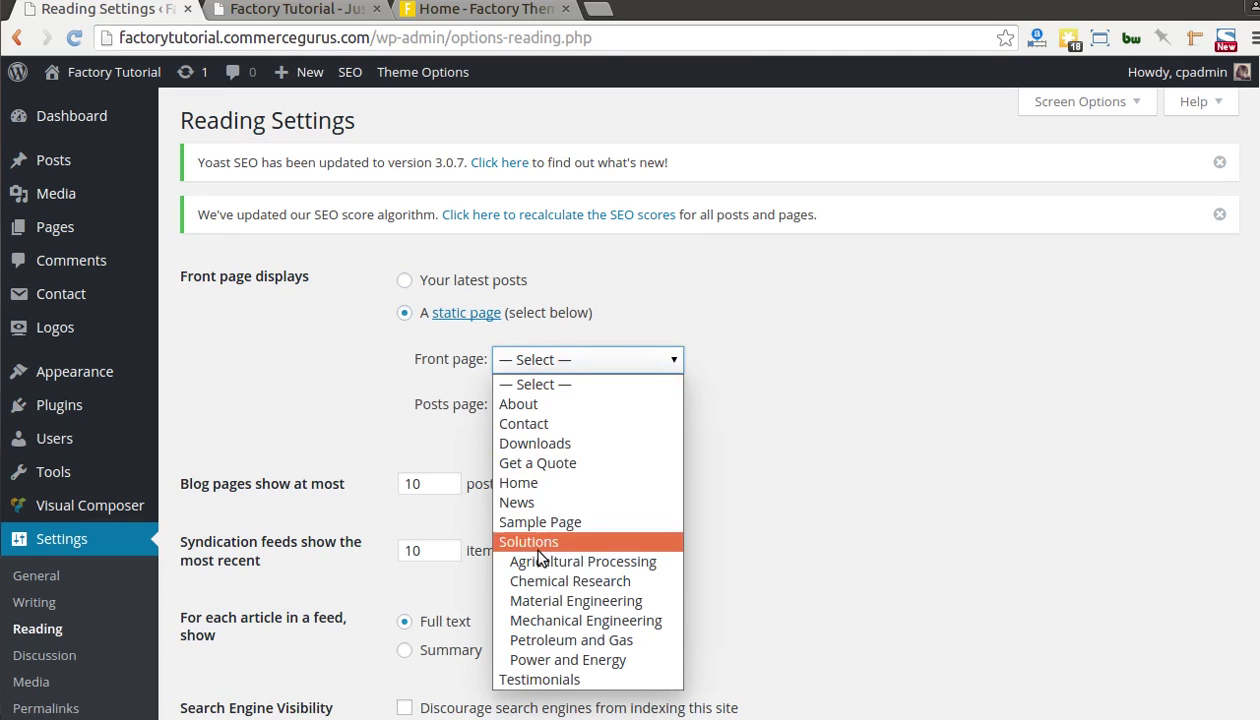
{"action": "left_click", "coordinate": [530, 482]}
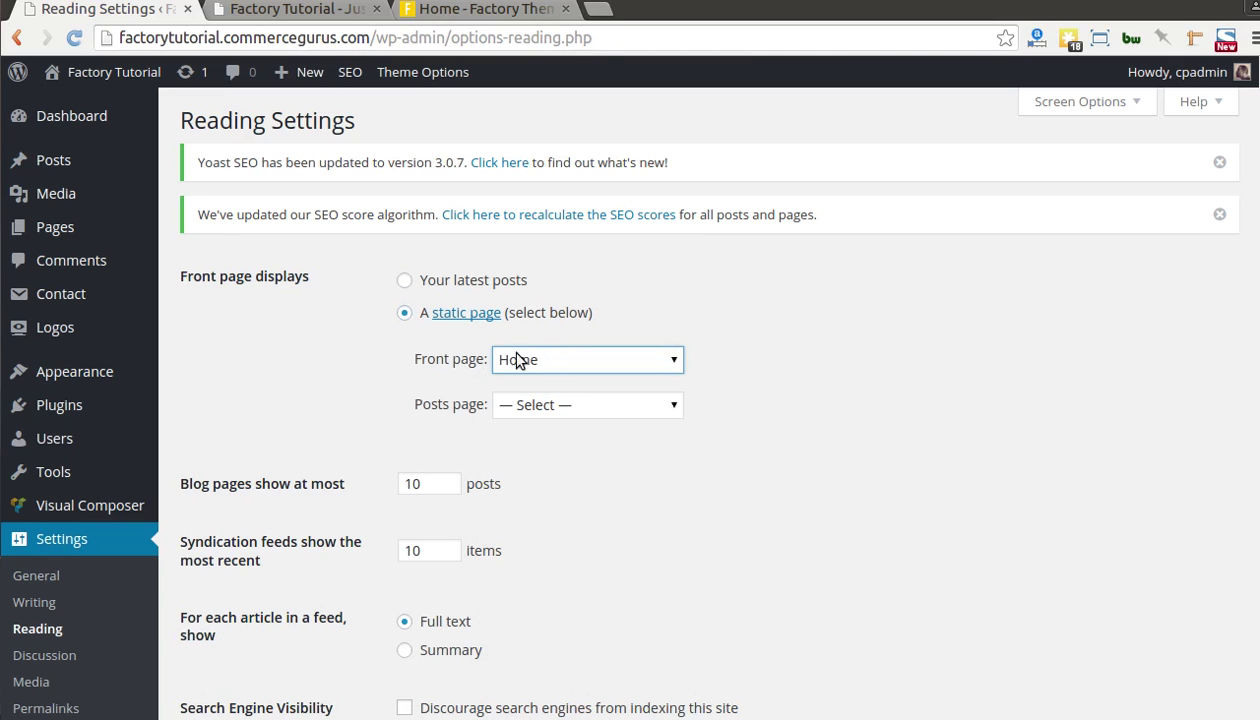
- Set the posts page to News and save the reading settings
{"action": "left_click", "coordinate": [545, 404]}
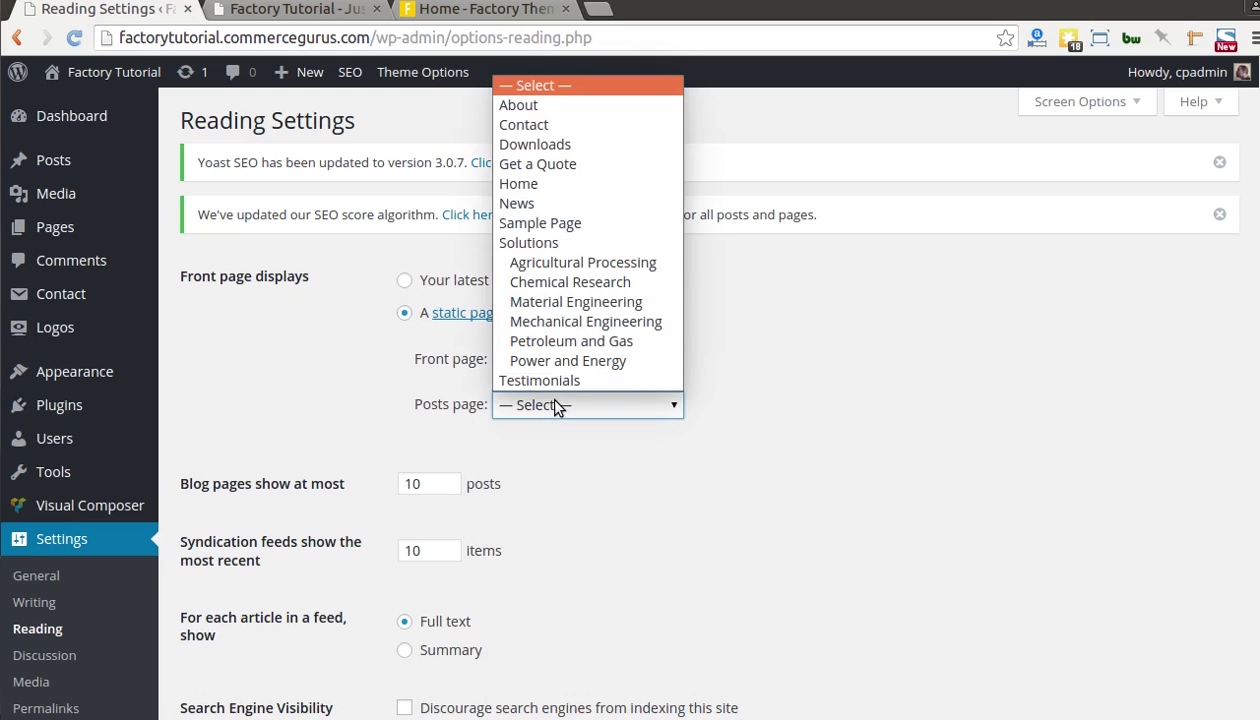
{"action": "left_click", "coordinate": [519, 203]}
{"action": "scroll", "coordinate": [374, 360], "scroll_direction": "down", "scroll_amount": 5}
{"action": "left_click", "coordinate": [251, 548]}
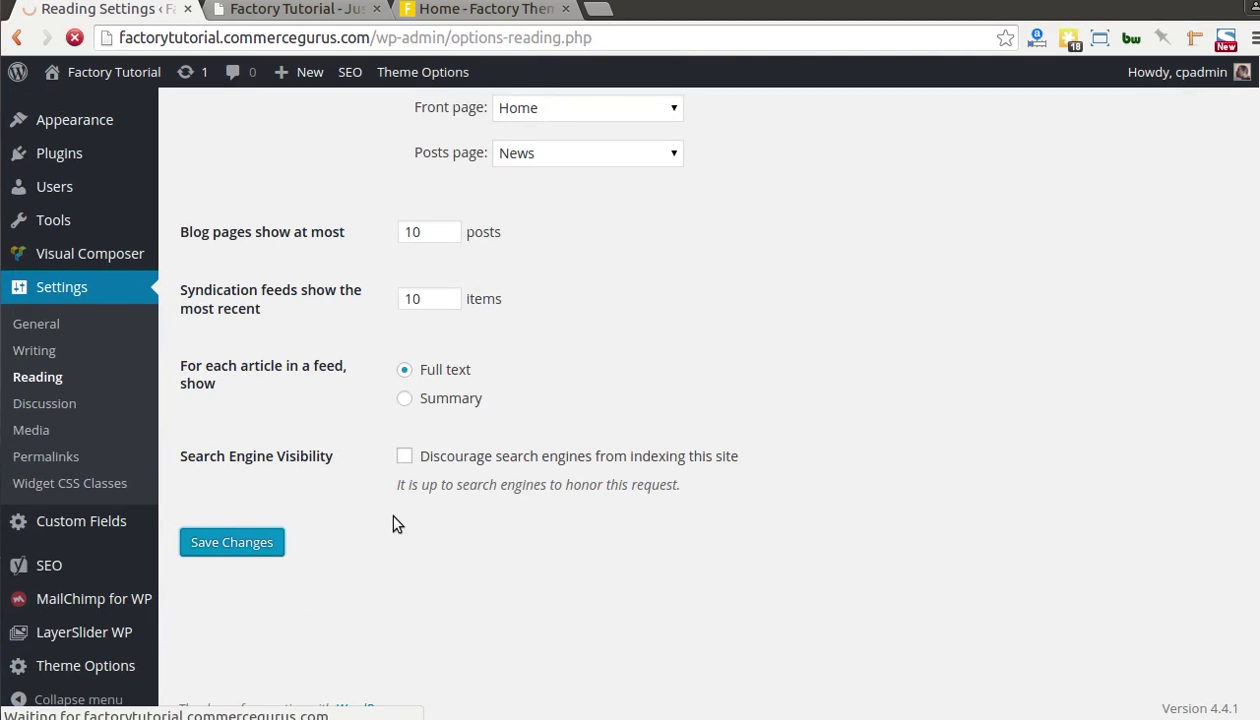
- Switch to the Factory Tutorial site and reload its front page
{"action": "key", "text": "ctrl+Tab"}
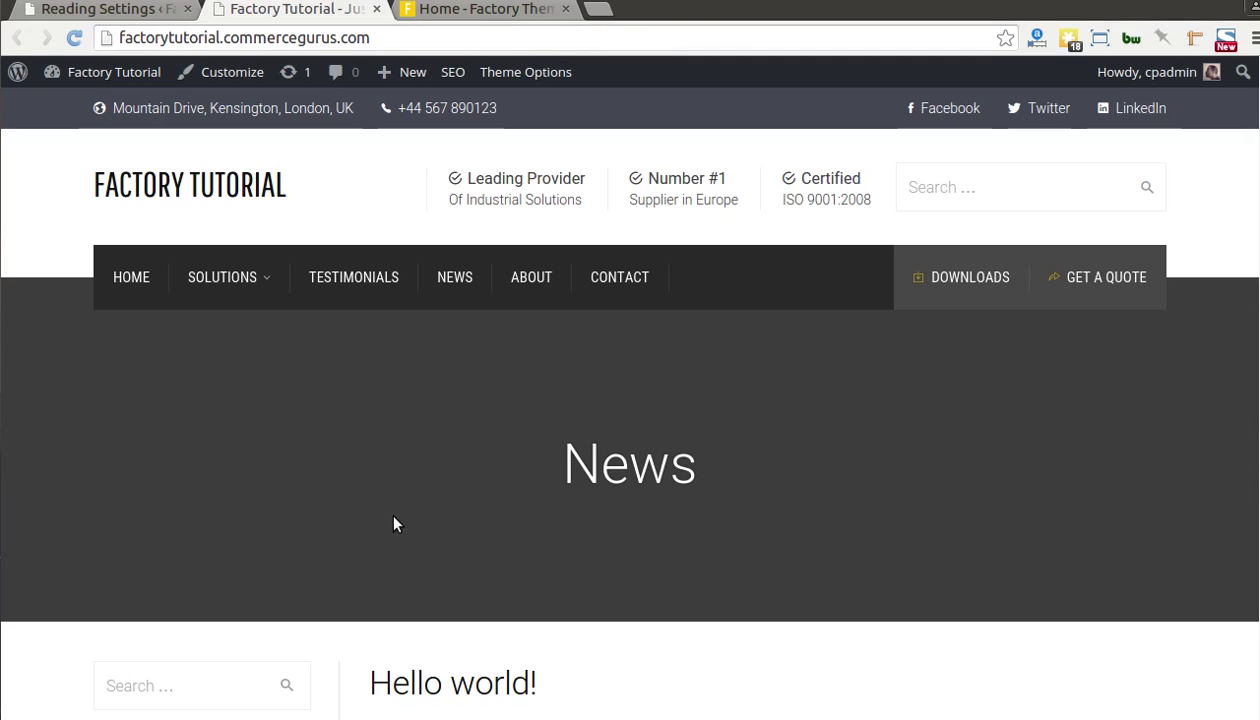
{"action": "left_click", "coordinate": [320, 37]}
{"action": "key", "text": "Return"}
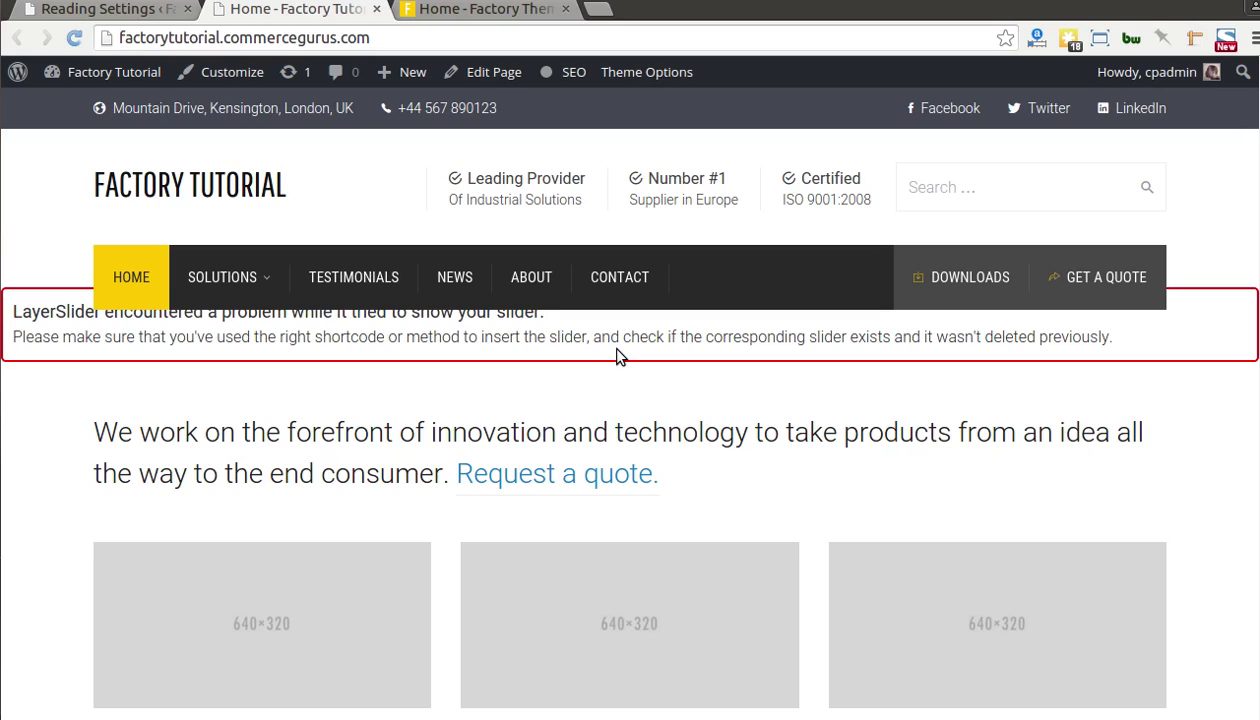
- Look over the home page from the slider area to the newsletter sign-up and return to the Reading Settings
{"action": "scroll", "coordinate": [617, 355], "scroll_direction": "down", "scroll_amount": 4}
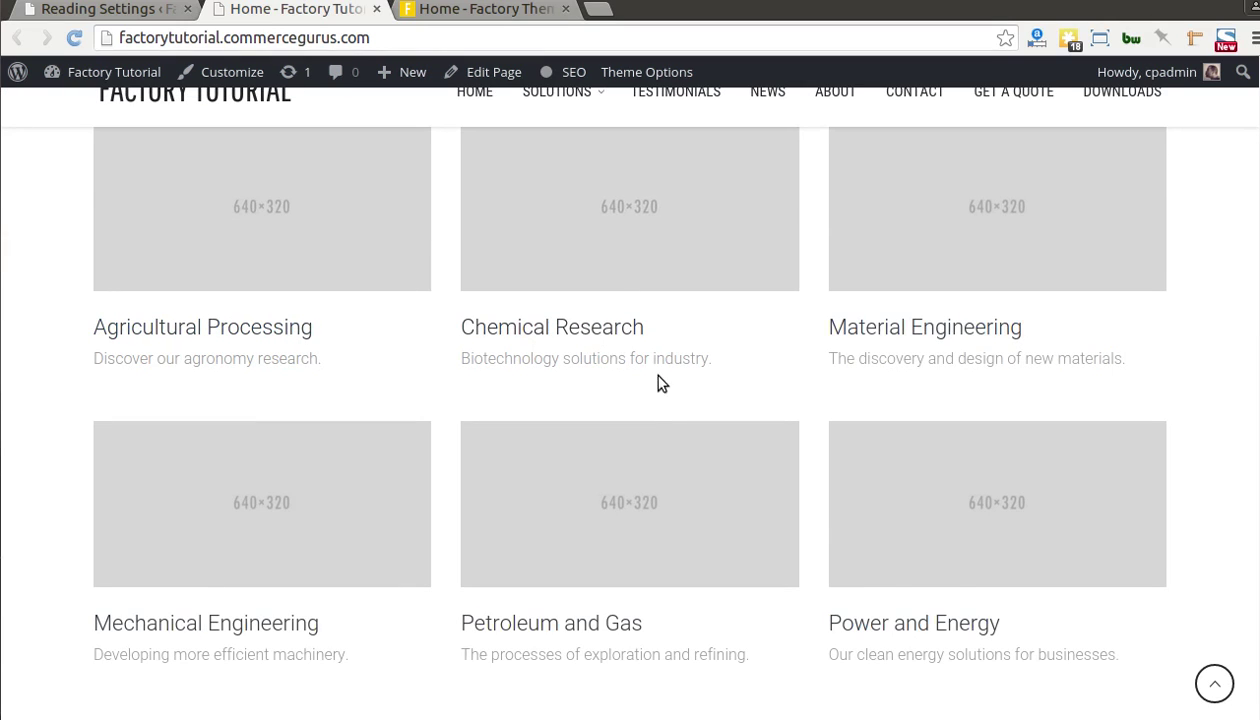
{"action": "scroll", "coordinate": [659, 383], "scroll_direction": "down", "scroll_amount": 10}
{"action": "scroll", "coordinate": [659, 383], "scroll_direction": "down", "scroll_amount": 5}
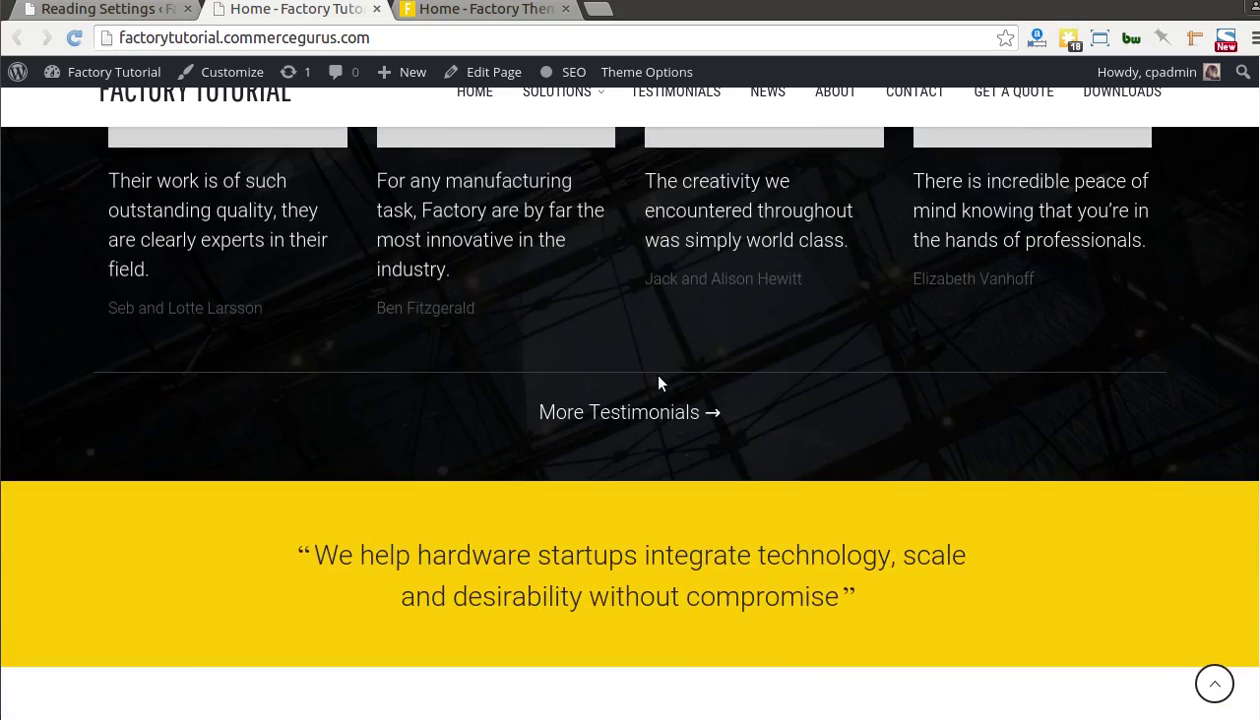
{"action": "scroll", "coordinate": [659, 383], "scroll_direction": "down", "scroll_amount": 9}
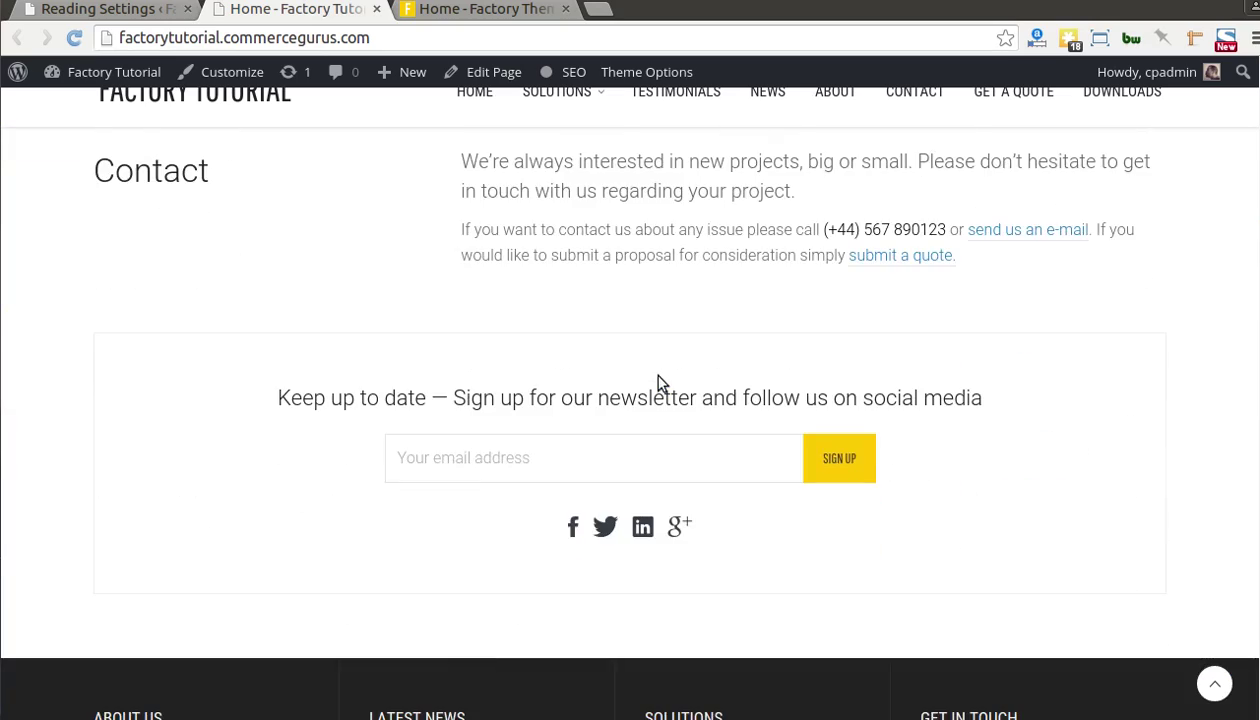
{"action": "scroll", "coordinate": [659, 383], "scroll_direction": "up", "scroll_amount": 20}
{"action": "scroll", "coordinate": [651, 399], "scroll_direction": "up", "scroll_amount": 4}
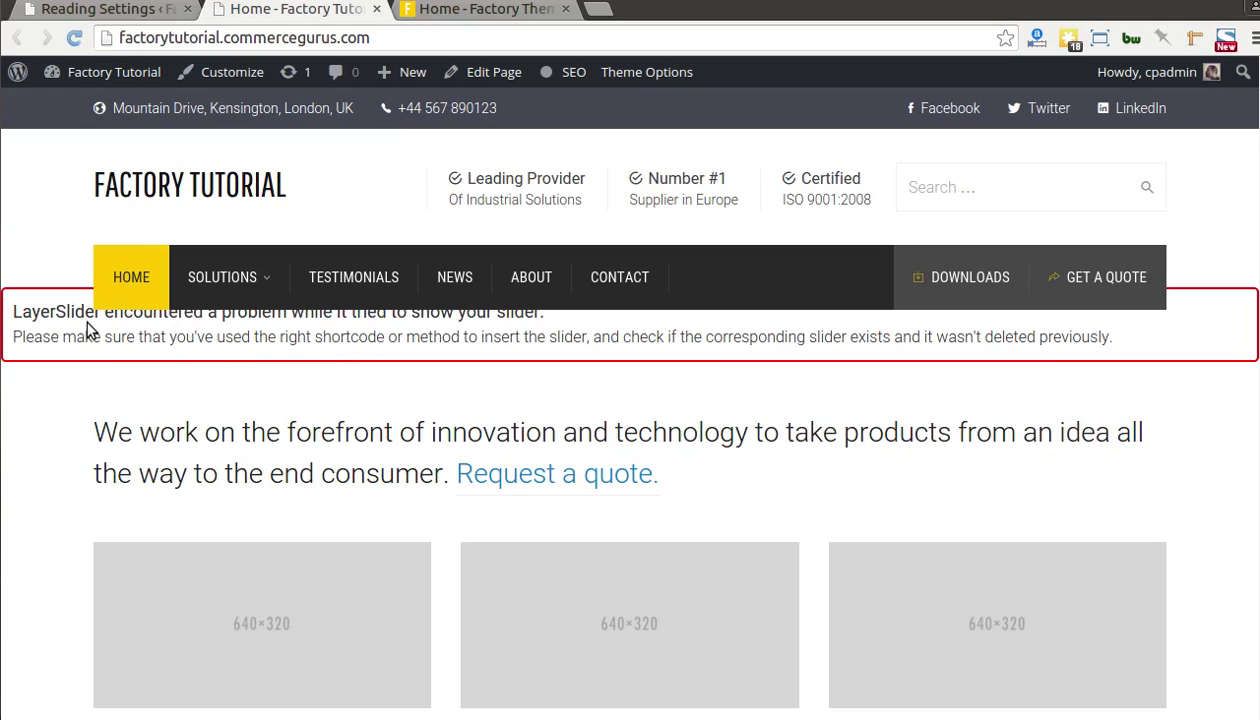
{"action": "left_click", "coordinate": [93, 10]}
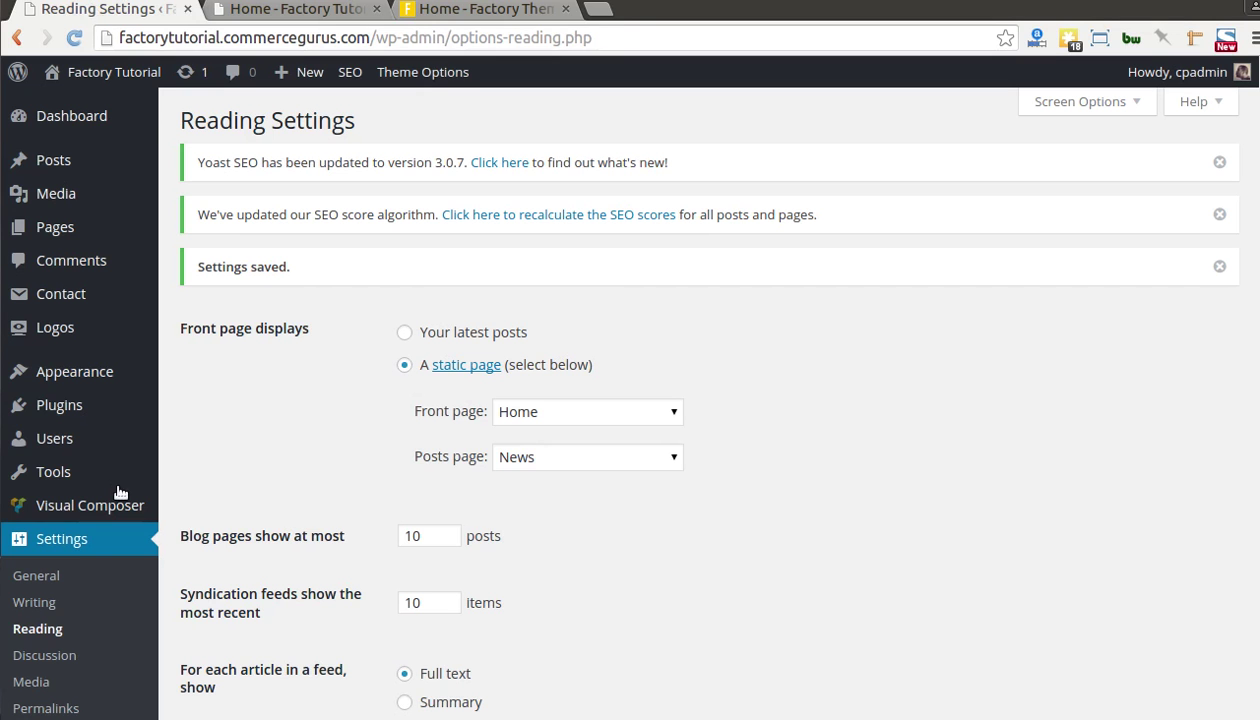
- Go to the LayerSlider WP list of all sliders and show its import and export options
{"action": "scroll", "coordinate": [110, 520], "scroll_direction": "down", "scroll_amount": 5}
{"action": "mouse_move", "coordinate": [111, 622]}
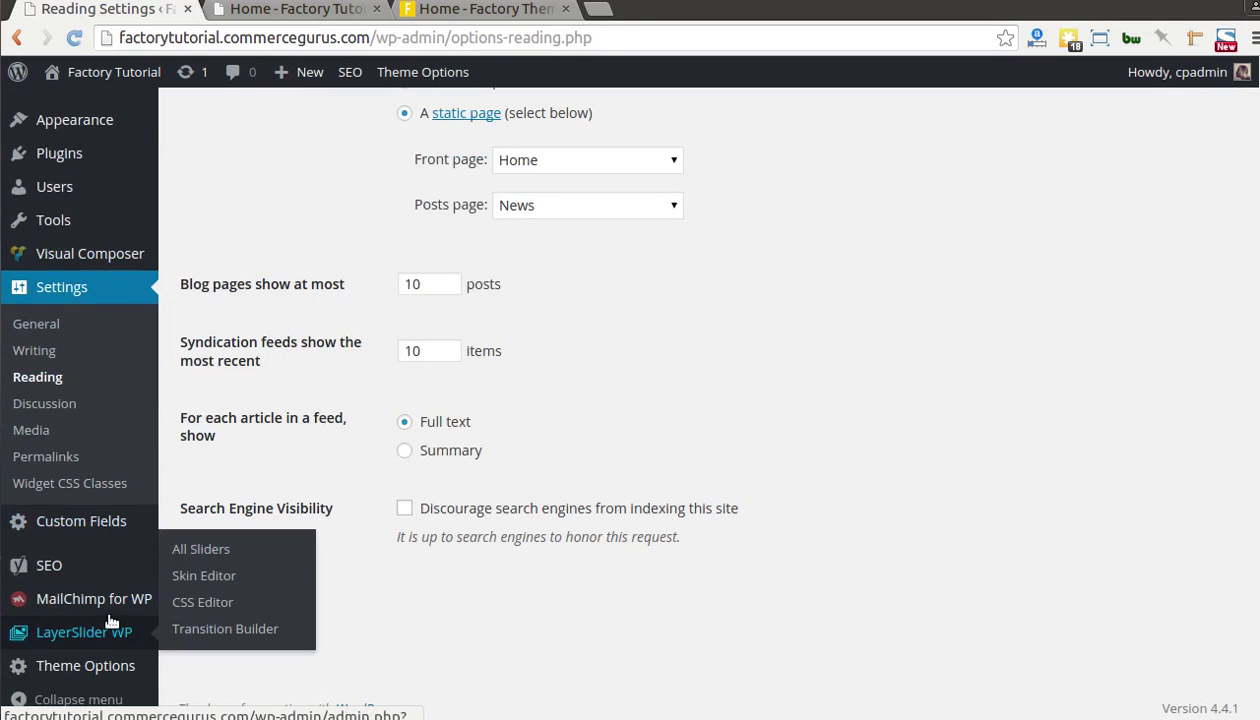
{"action": "left_click", "coordinate": [229, 549]}
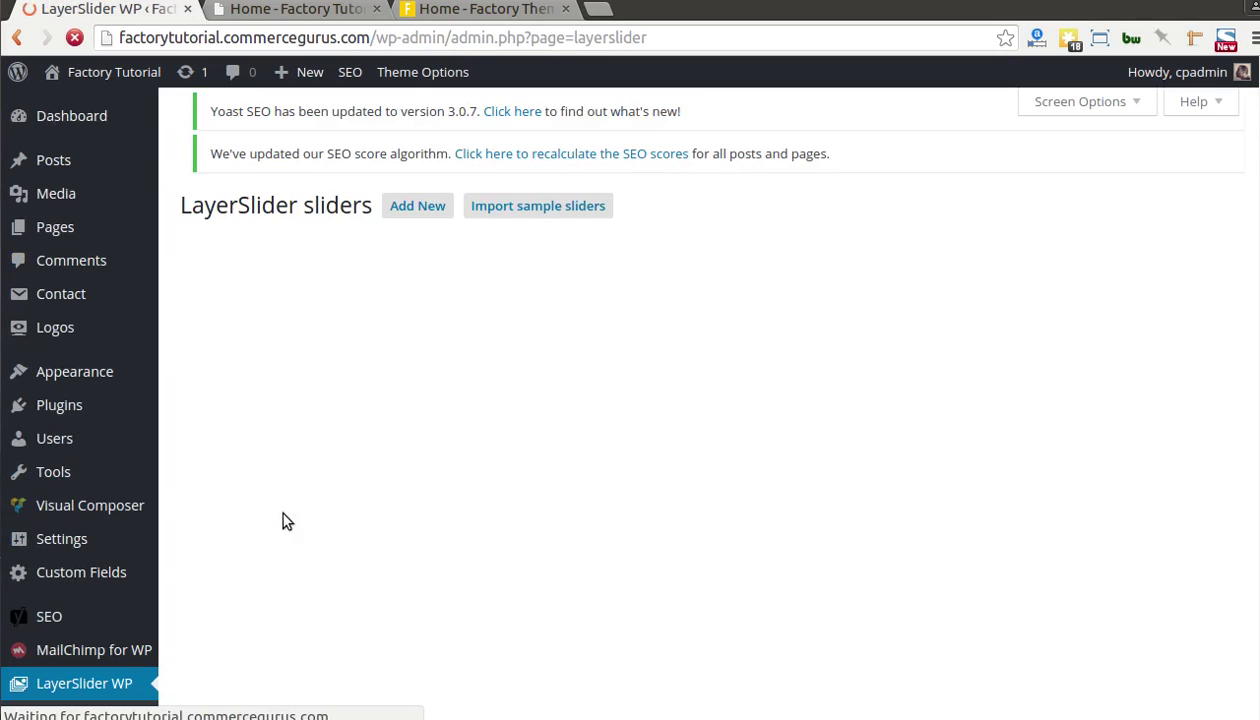
{"action": "scroll", "coordinate": [229, 590], "scroll_direction": "down", "scroll_amount": 2}
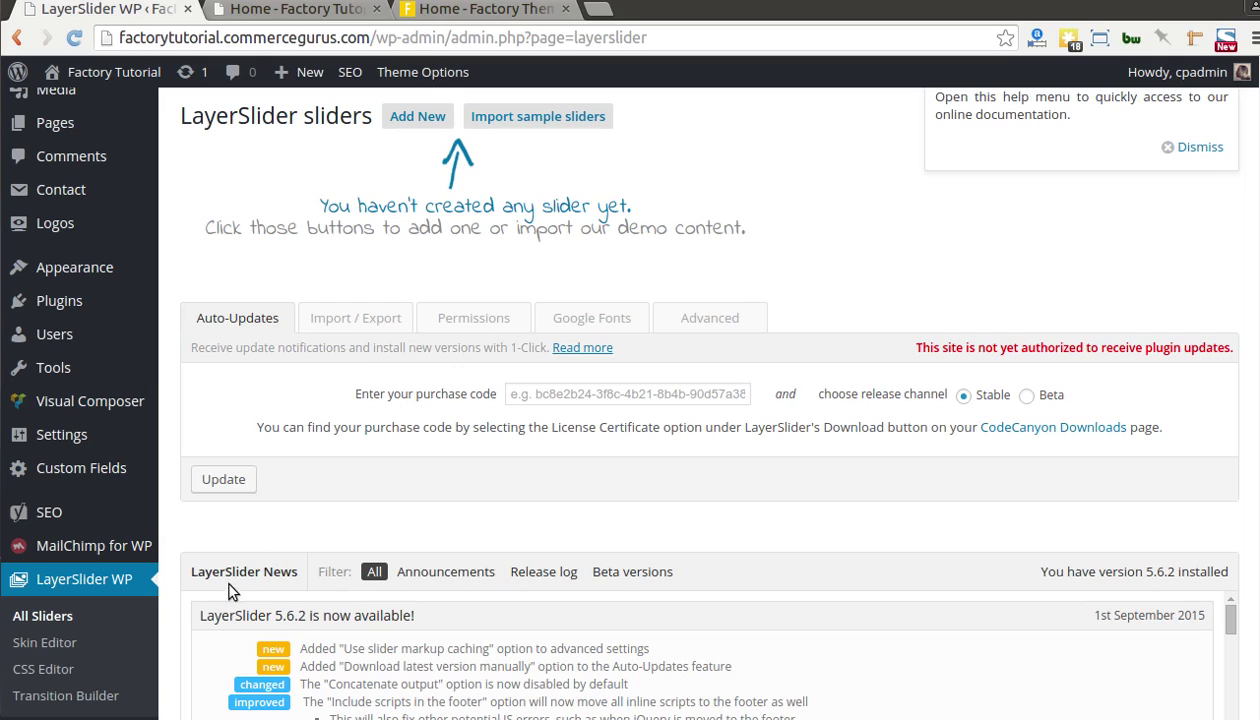
{"action": "left_click", "coordinate": [355, 317]}
{"action": "scroll", "coordinate": [356, 318], "scroll_direction": "down", "scroll_amount": 1}
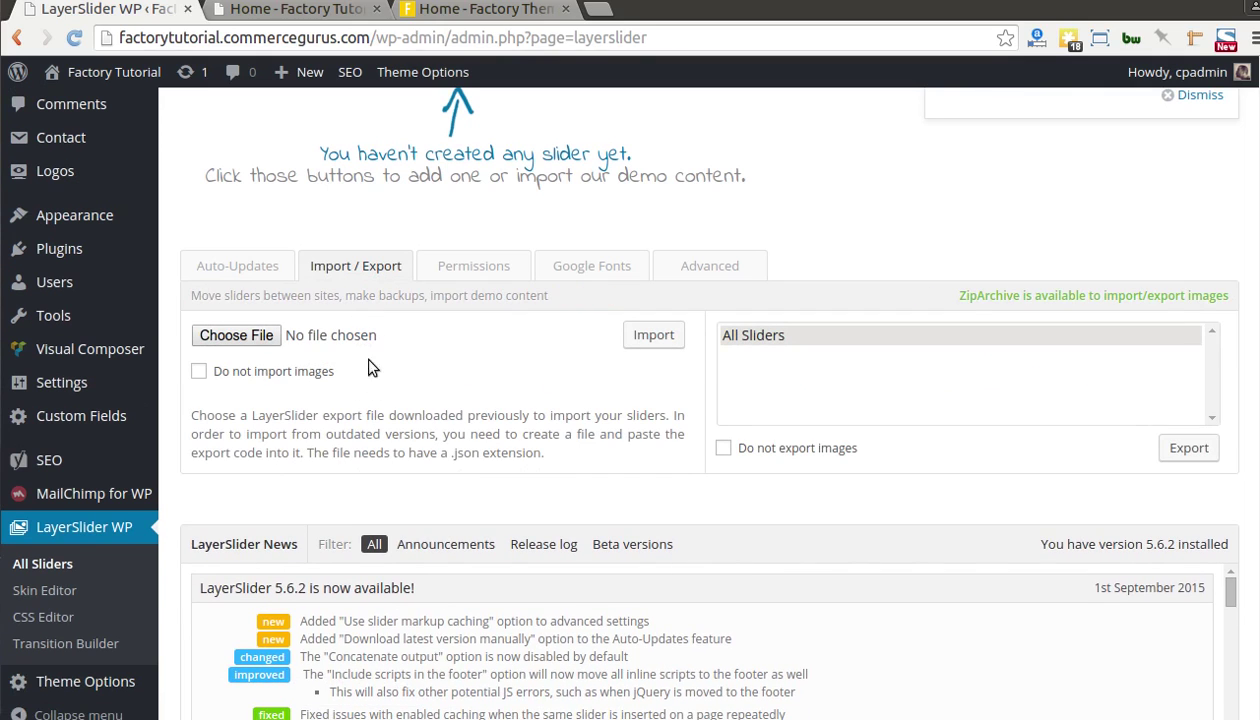
- Import LayerSlider_Factory_Slides.zip from the layerslider folder inside the DemoData folder of FACTORY_PACKAGE
{"action": "left_click", "coordinate": [238, 336]}
{"action": "left_click", "coordinate": [758, 70]}
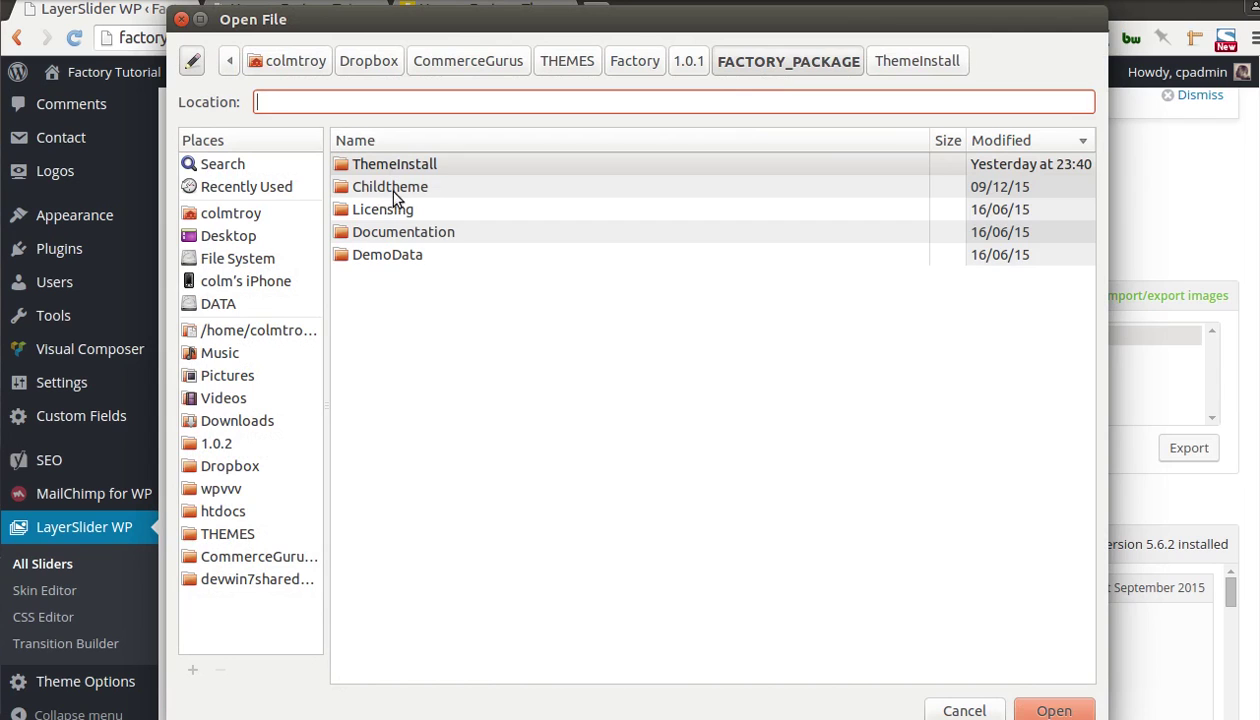
{"action": "double_click", "coordinate": [390, 255]}
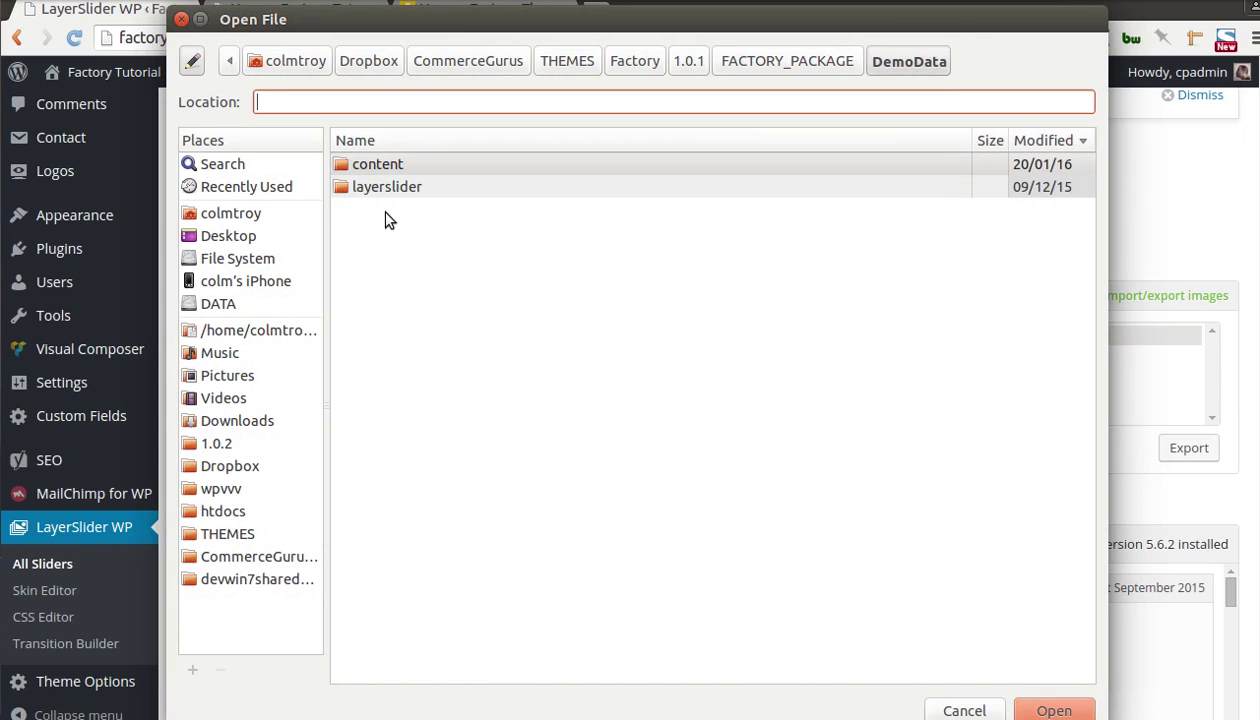
{"action": "left_click", "coordinate": [385, 188]}
{"action": "double_click", "coordinate": [385, 188]}
{"action": "double_click", "coordinate": [391, 165]}
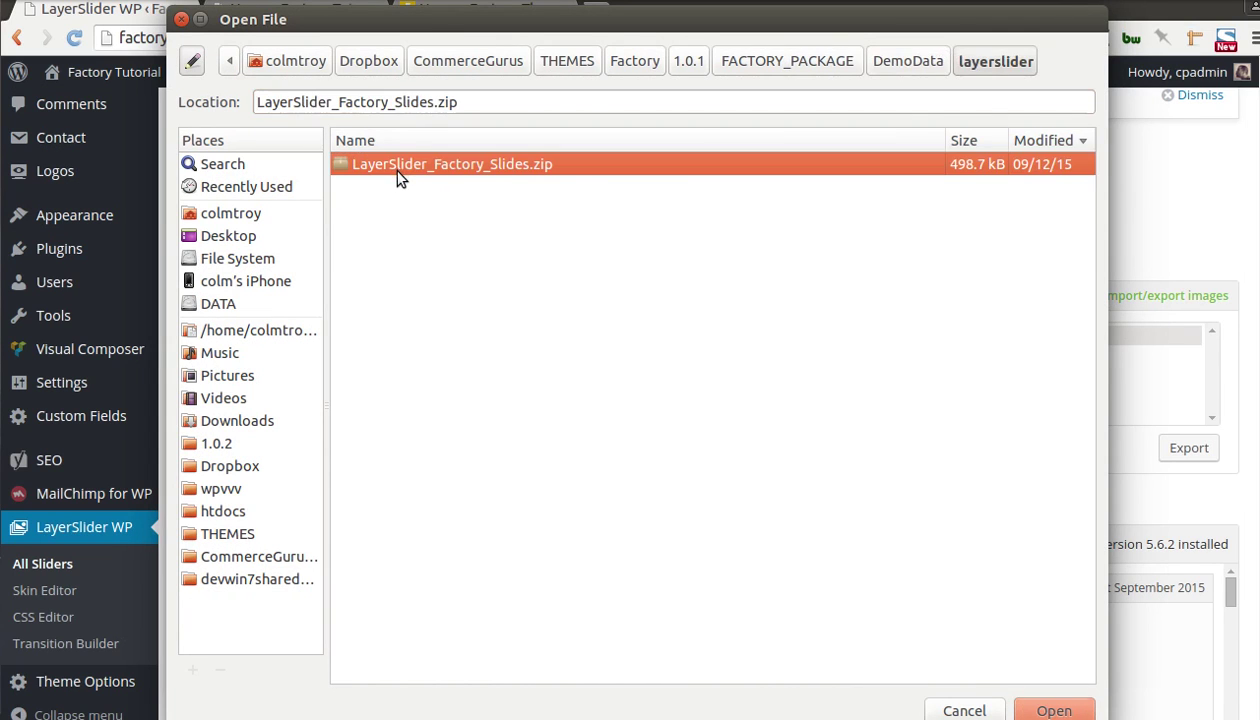
{"action": "left_click", "coordinate": [640, 334]}
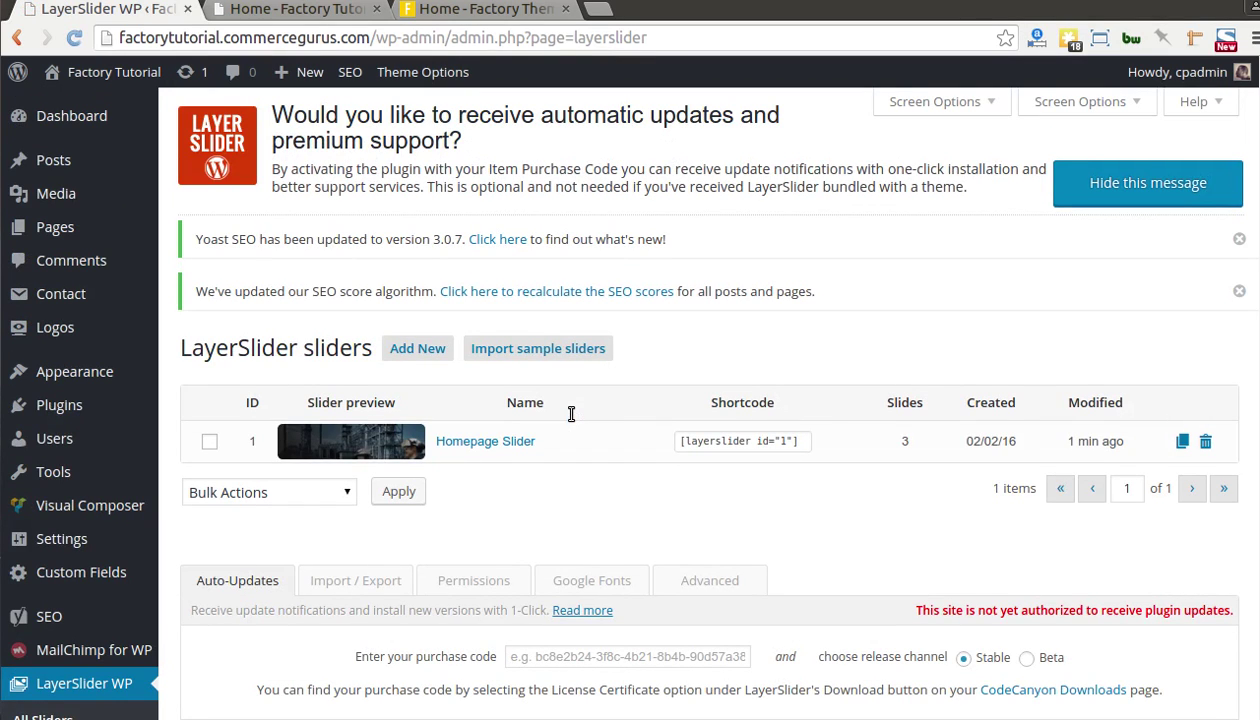
- Switch to the Factory Tutorial site, reload the home page and check the slider and the sections below it
{"action": "key", "text": "ctrl+Tab"}
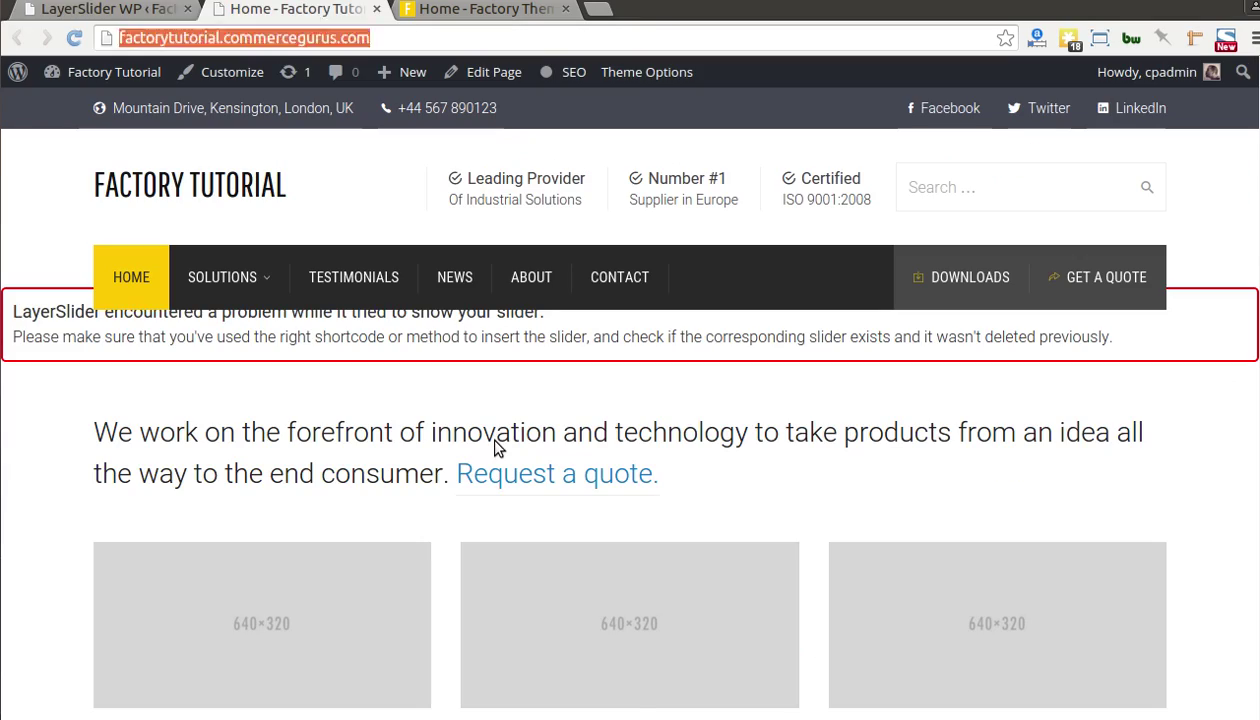
{"action": "key", "text": "F5"}
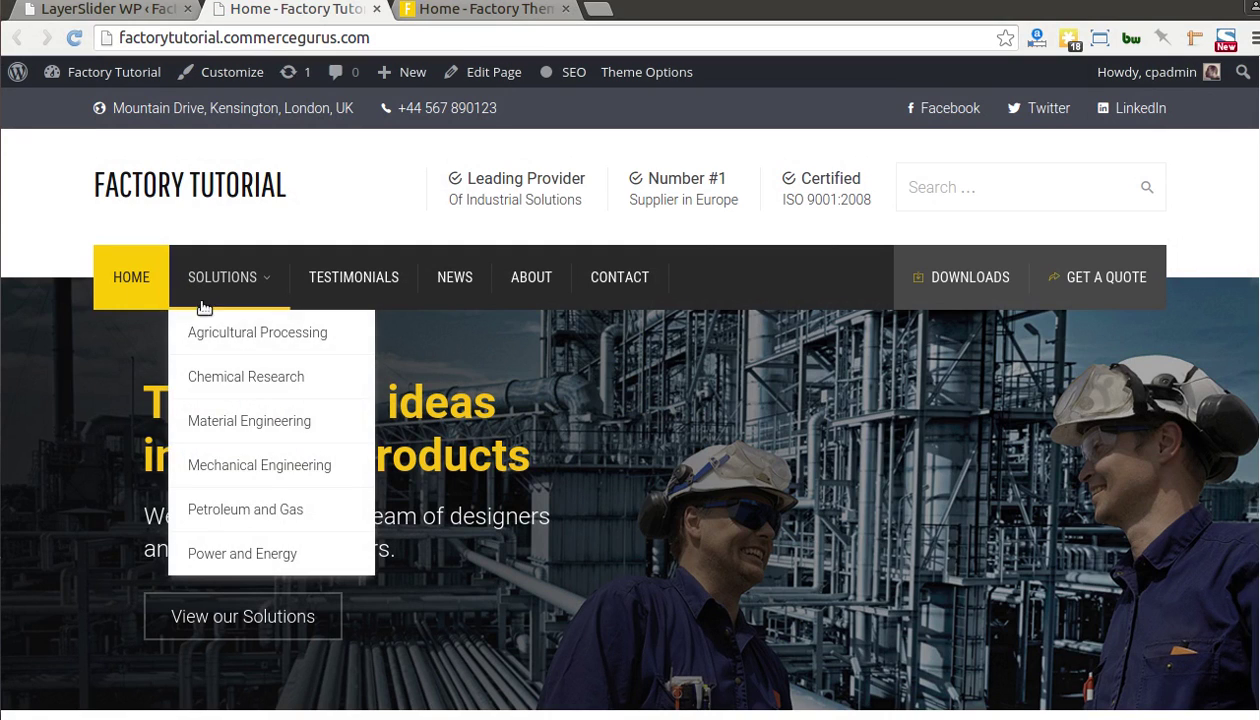
{"action": "scroll", "coordinate": [116, 408], "scroll_direction": "down", "scroll_amount": 15}
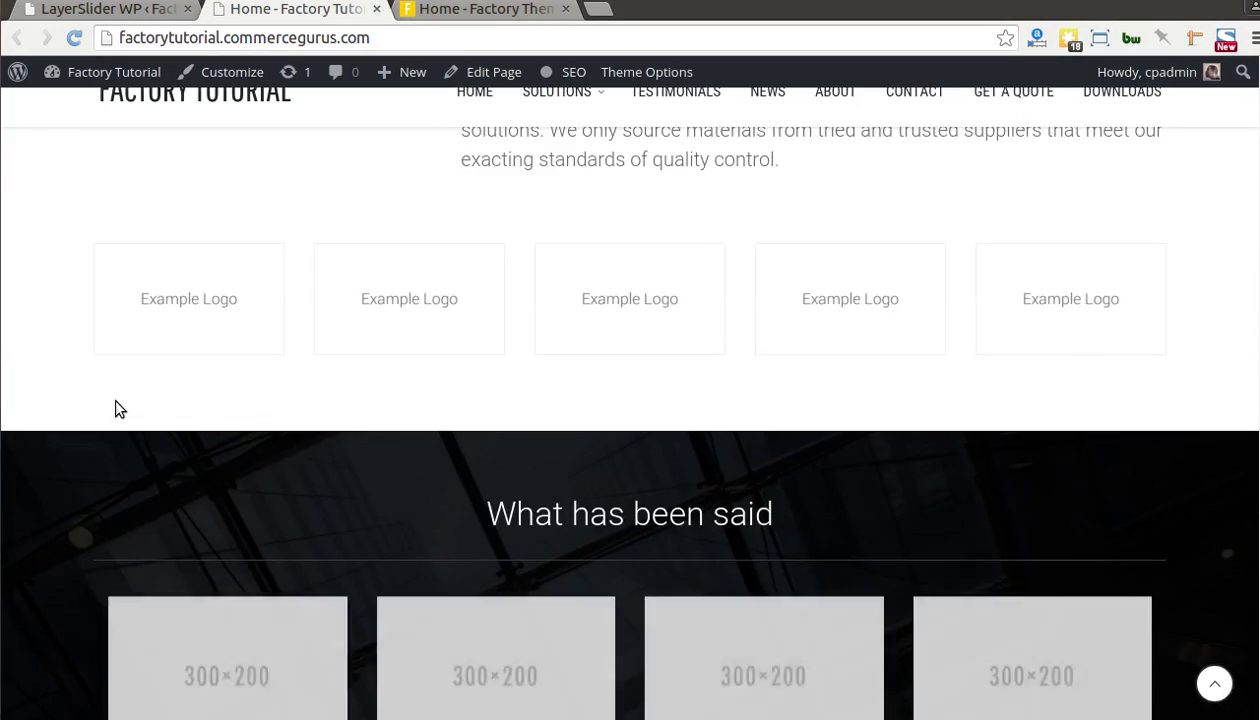
{"action": "scroll", "coordinate": [116, 408], "scroll_direction": "up", "scroll_amount": 15}
- Open the Agricultural Processing page under Solutions and look through its content
{"action": "mouse_move", "coordinate": [211, 273]}
{"action": "left_click", "coordinate": [358, 330]}
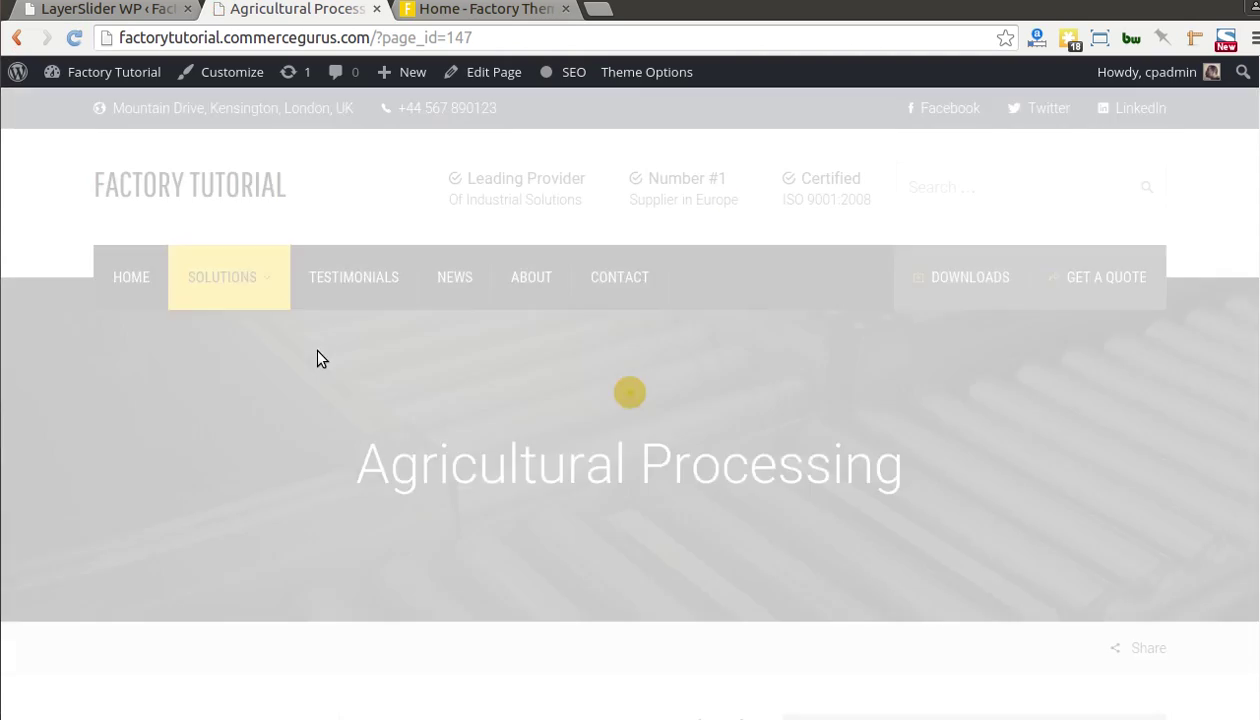
{"action": "scroll", "coordinate": [320, 359], "scroll_direction": "down", "scroll_amount": 10}
{"action": "scroll", "coordinate": [320, 359], "scroll_direction": "down", "scroll_amount": 5}
{"action": "scroll", "coordinate": [318, 357], "scroll_direction": "up", "scroll_amount": 8}
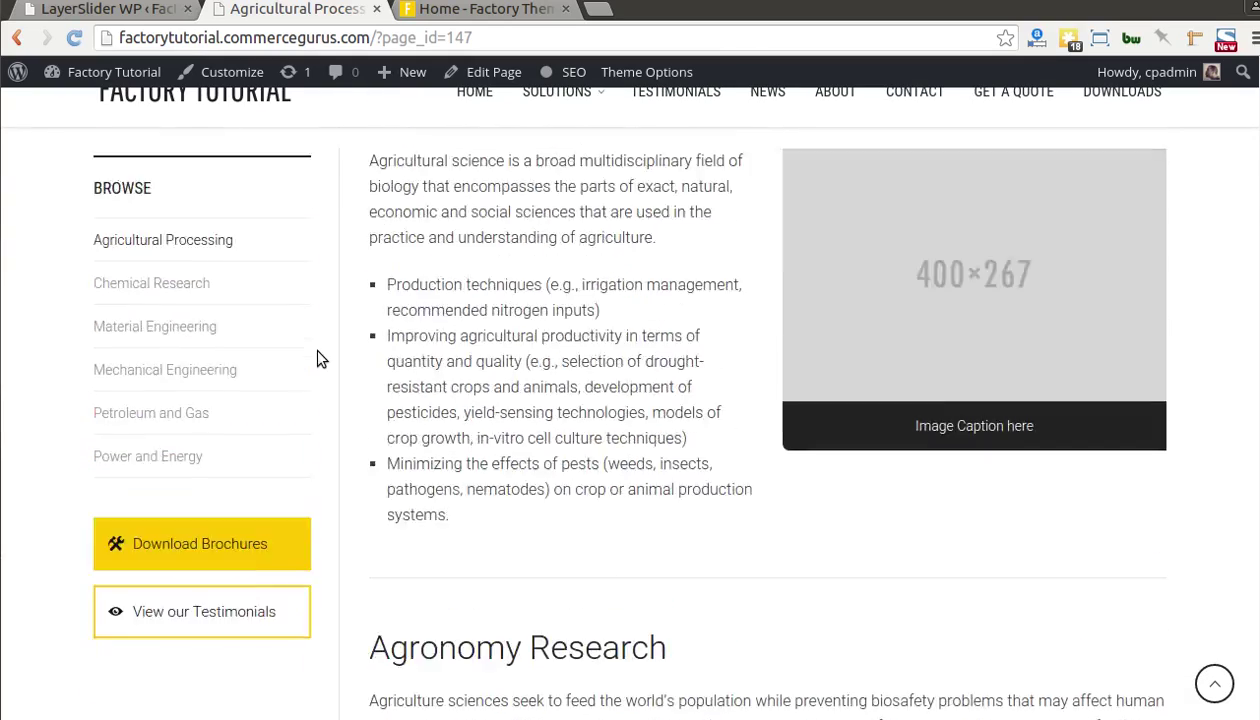
- Open the Chemical Research solution page and view the Plant design section under Application
{"action": "left_click", "coordinate": [155, 385]}
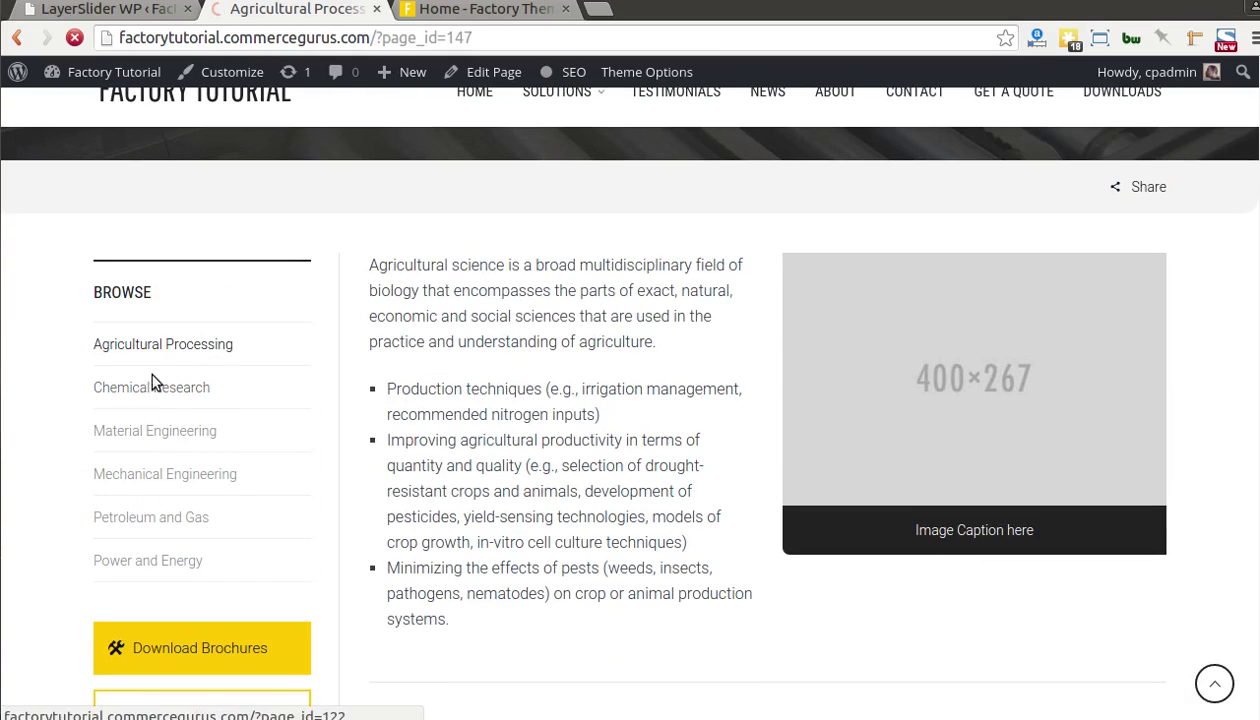
{"action": "scroll", "coordinate": [143, 383], "scroll_direction": "down", "scroll_amount": 10}
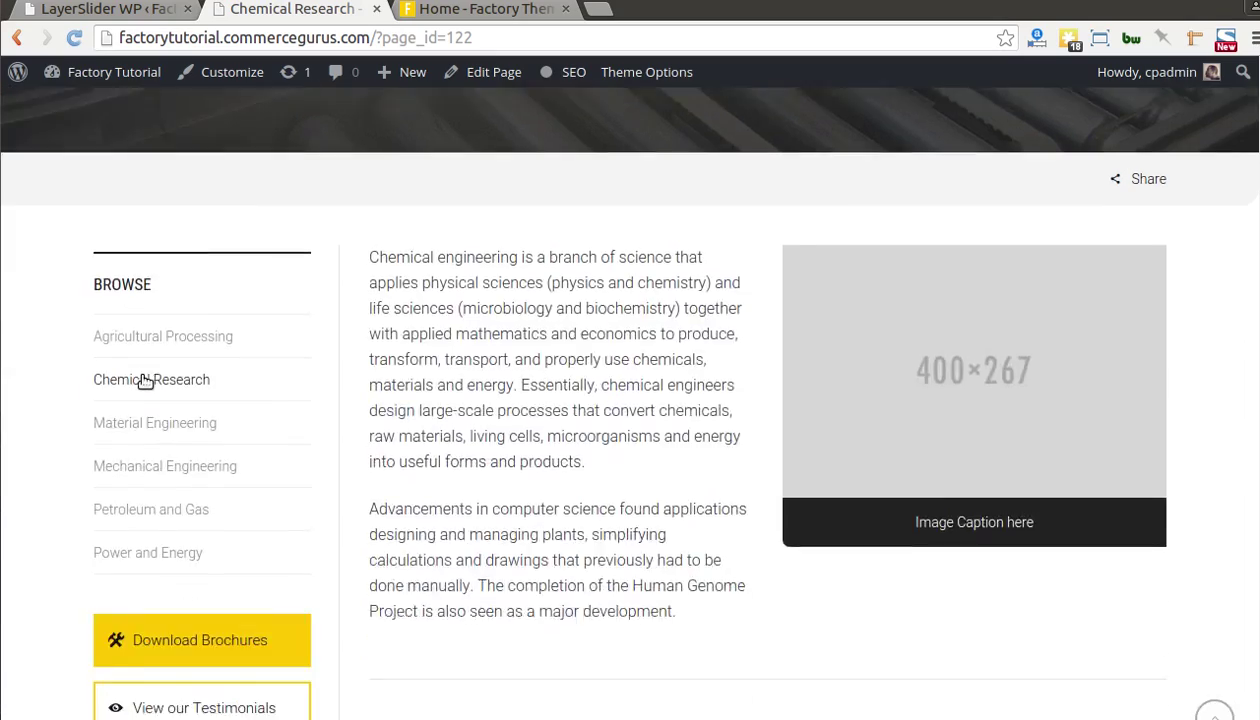
{"action": "scroll", "coordinate": [143, 383], "scroll_direction": "up", "scroll_amount": 5}
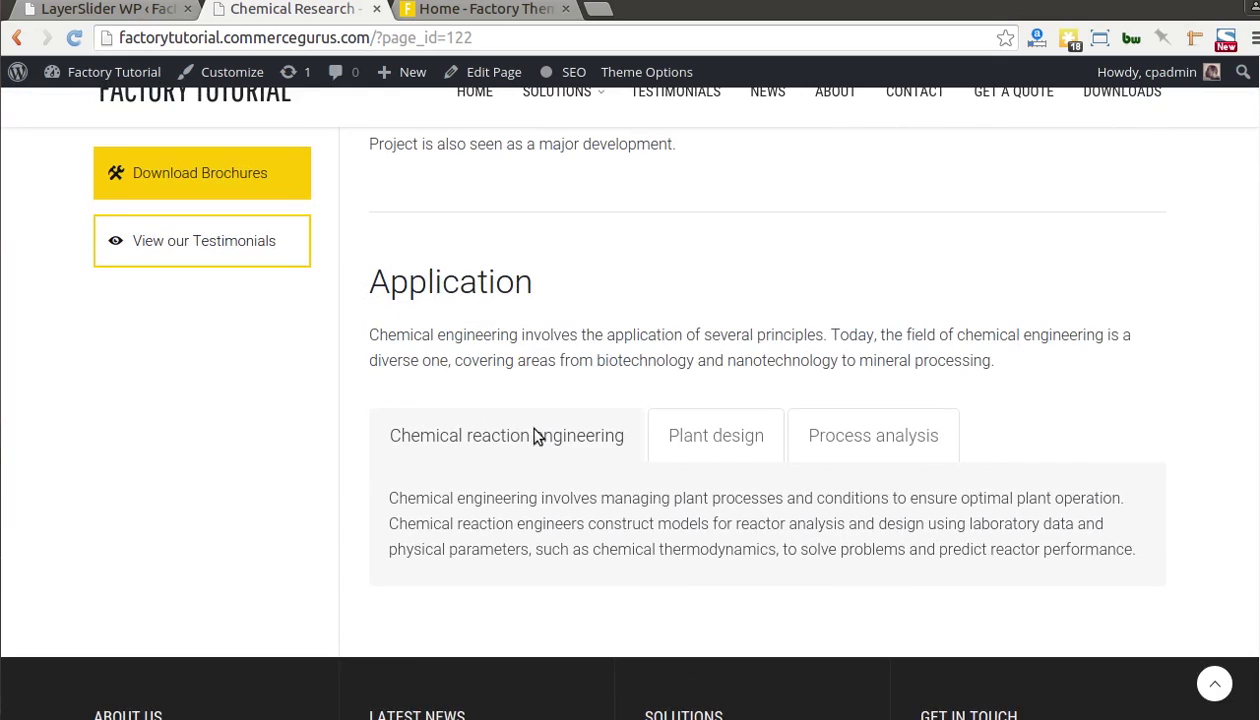
{"action": "left_click", "coordinate": [683, 433]}
{"action": "scroll", "coordinate": [533, 396], "scroll_direction": "up", "scroll_amount": 5}
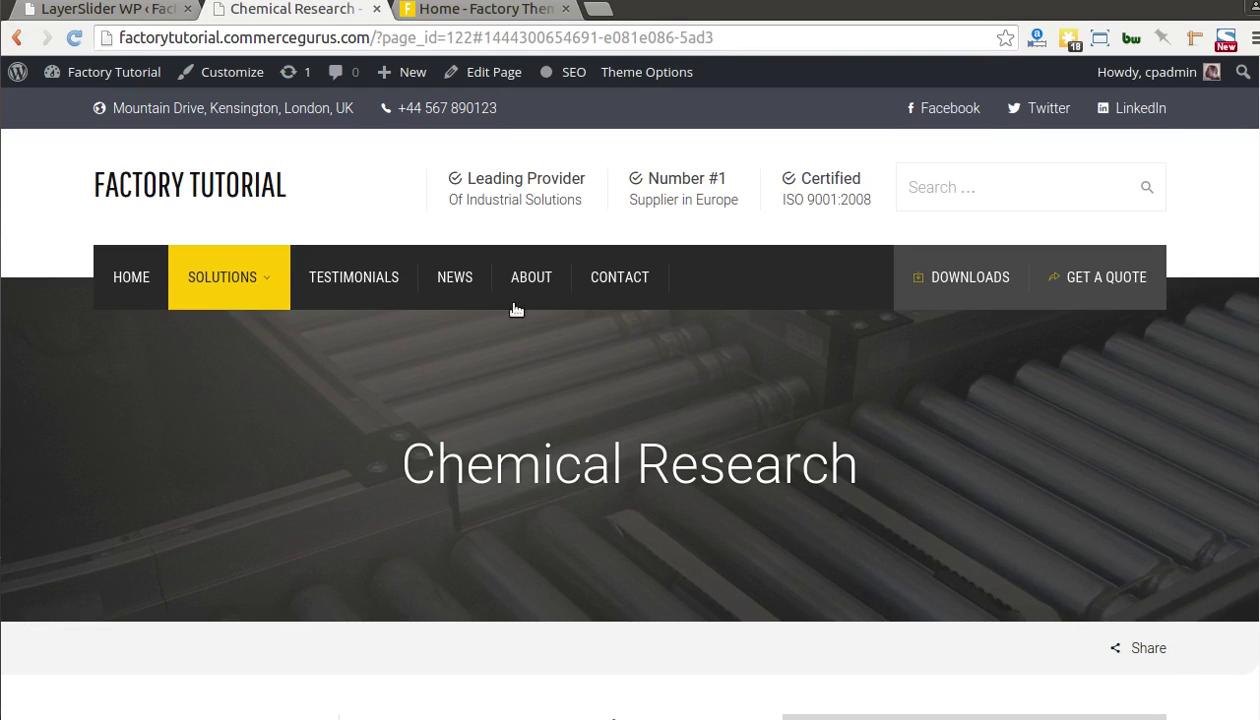
- Open the Testimonials page and look through the customer quotes
{"action": "left_click", "coordinate": [350, 290]}
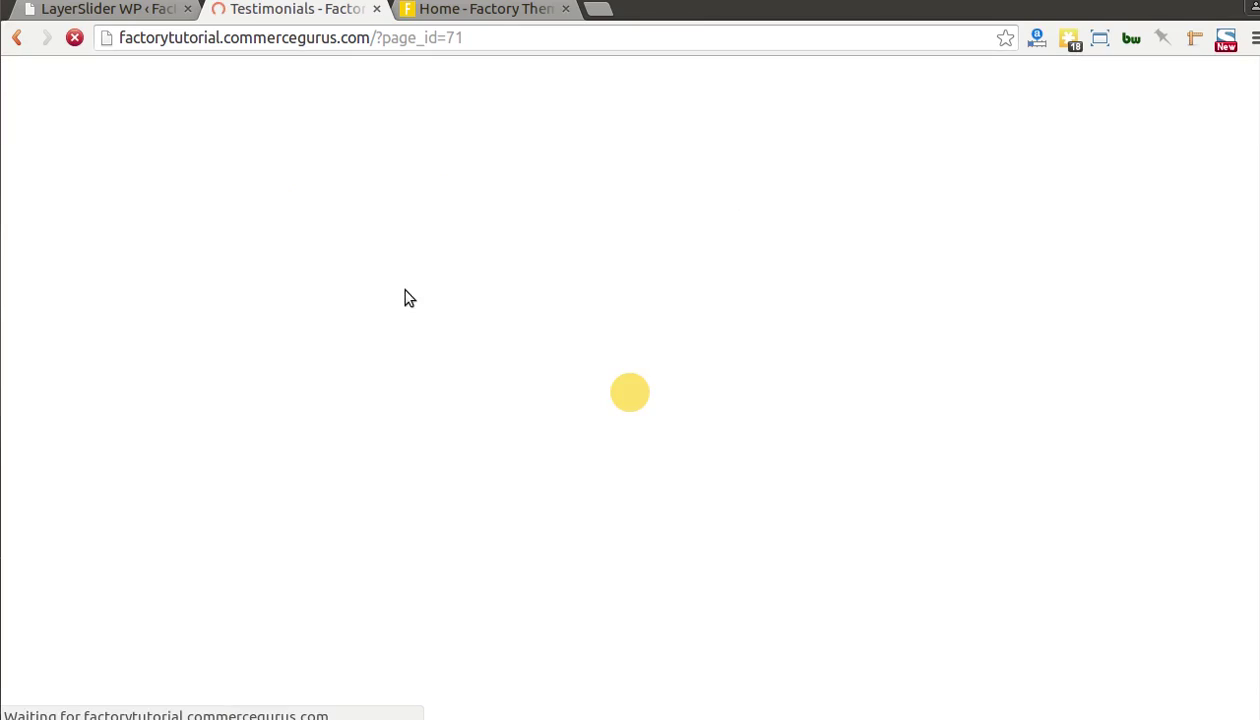
{"action": "scroll", "coordinate": [399, 365], "scroll_direction": "down", "scroll_amount": 10}
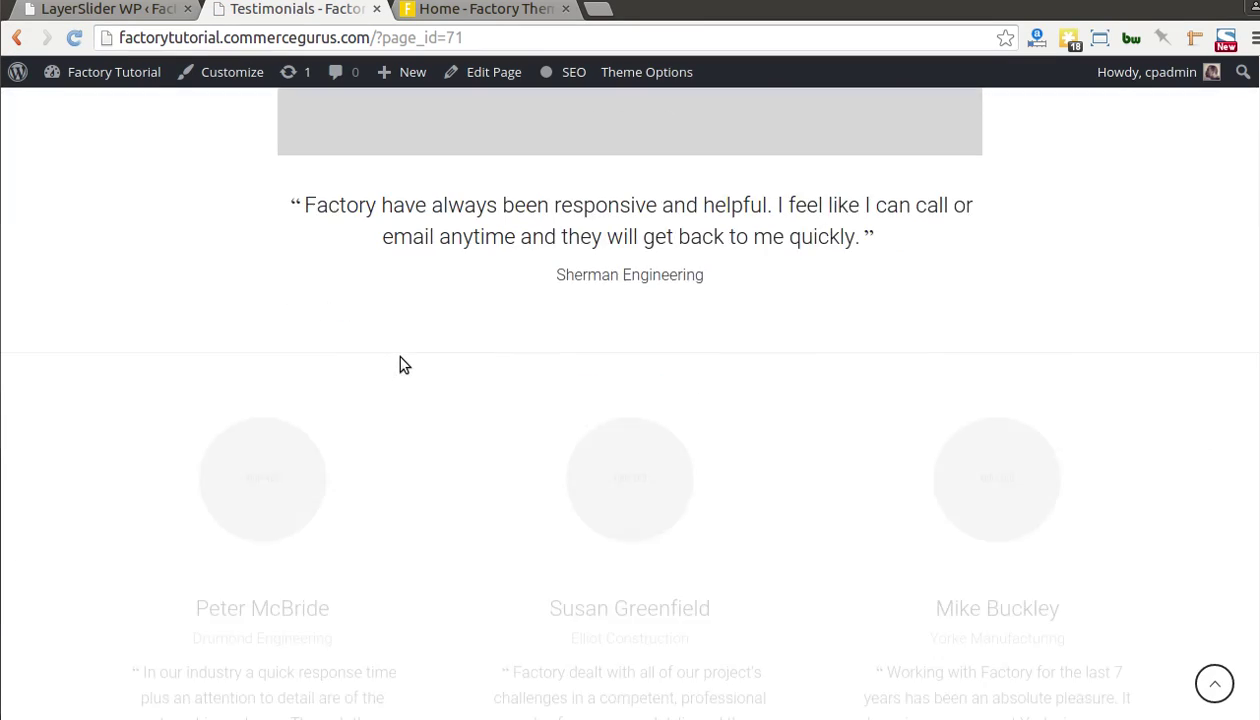
{"action": "scroll", "coordinate": [399, 365], "scroll_direction": "down", "scroll_amount": 3}
{"action": "scroll", "coordinate": [399, 363], "scroll_direction": "up", "scroll_amount": 15}
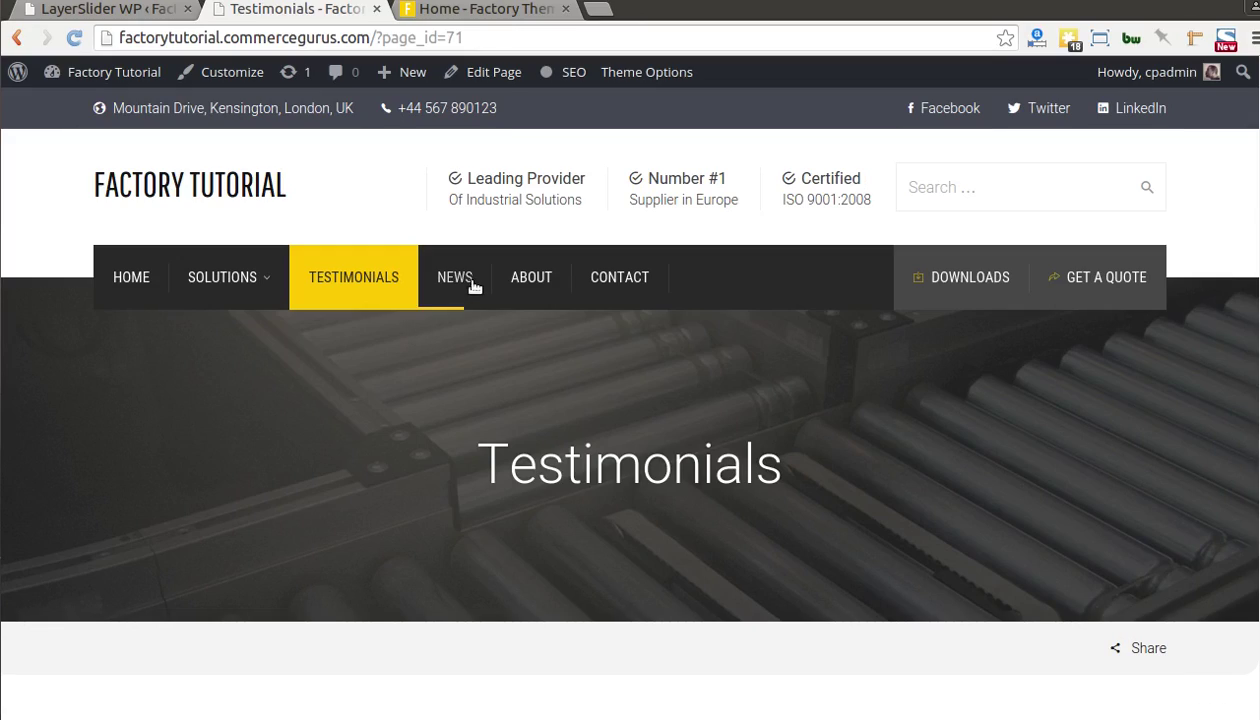
- Open the News page and read through the post "Multitasking materials in future construction and architecture"
{"action": "left_click", "coordinate": [471, 285]}
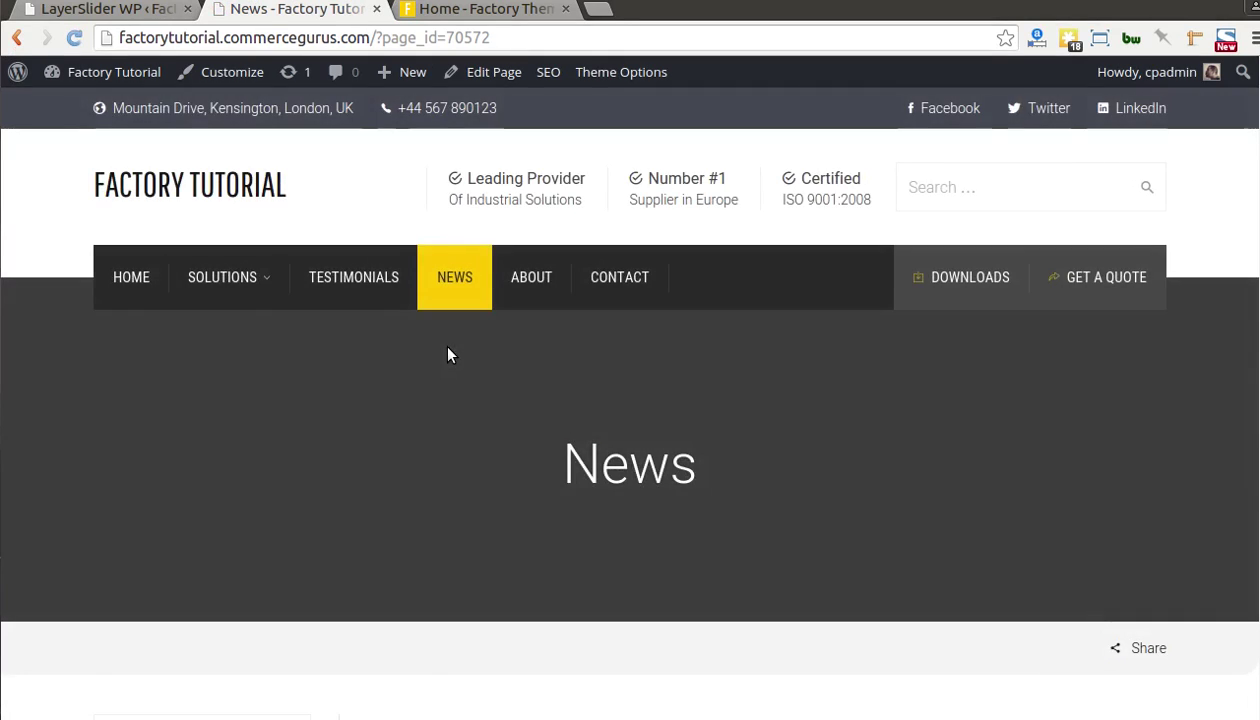
{"action": "scroll", "coordinate": [447, 355], "scroll_direction": "down", "scroll_amount": 10}
{"action": "left_click", "coordinate": [446, 352]}
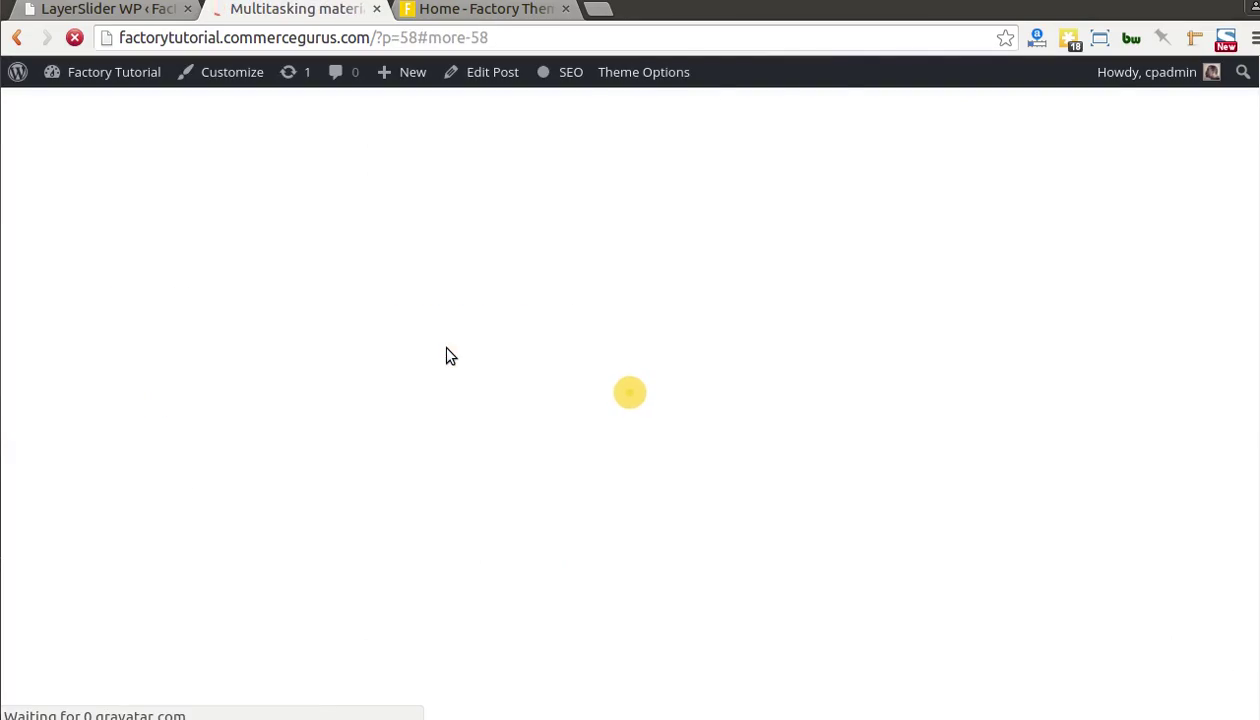
{"action": "scroll", "coordinate": [447, 355], "scroll_direction": "down", "scroll_amount": 15}
{"action": "scroll", "coordinate": [444, 354], "scroll_direction": "down", "scroll_amount": 5}
{"action": "scroll", "coordinate": [444, 350], "scroll_direction": "up", "scroll_amount": 20}
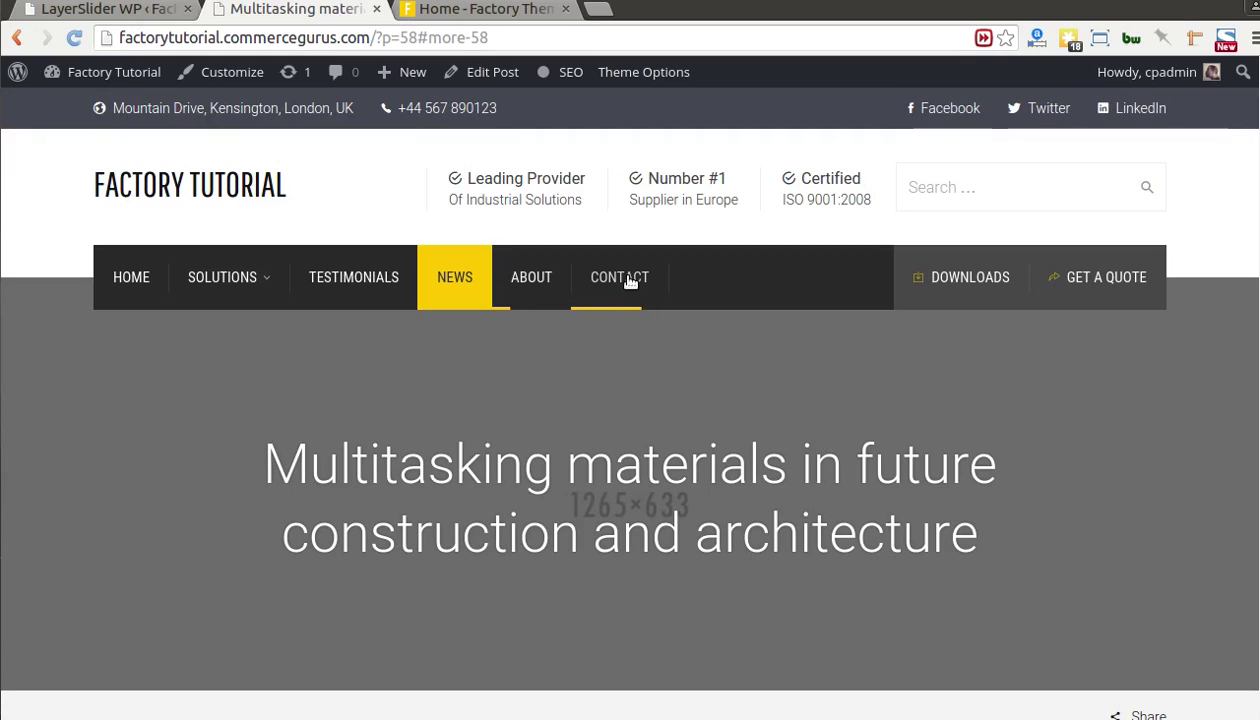
- Open the Contact page and look over its contact boxes and enquiry form
{"action": "left_click", "coordinate": [592, 281]}
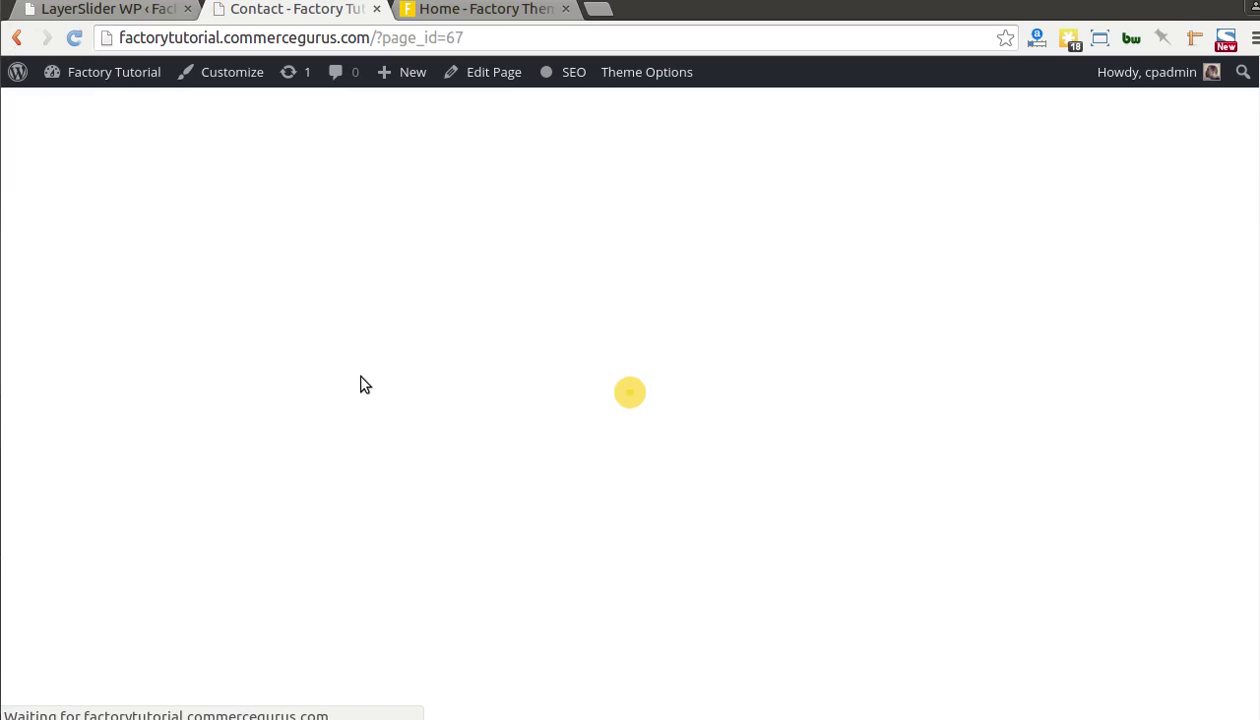
{"action": "scroll", "coordinate": [363, 385], "scroll_direction": "down", "scroll_amount": 8}
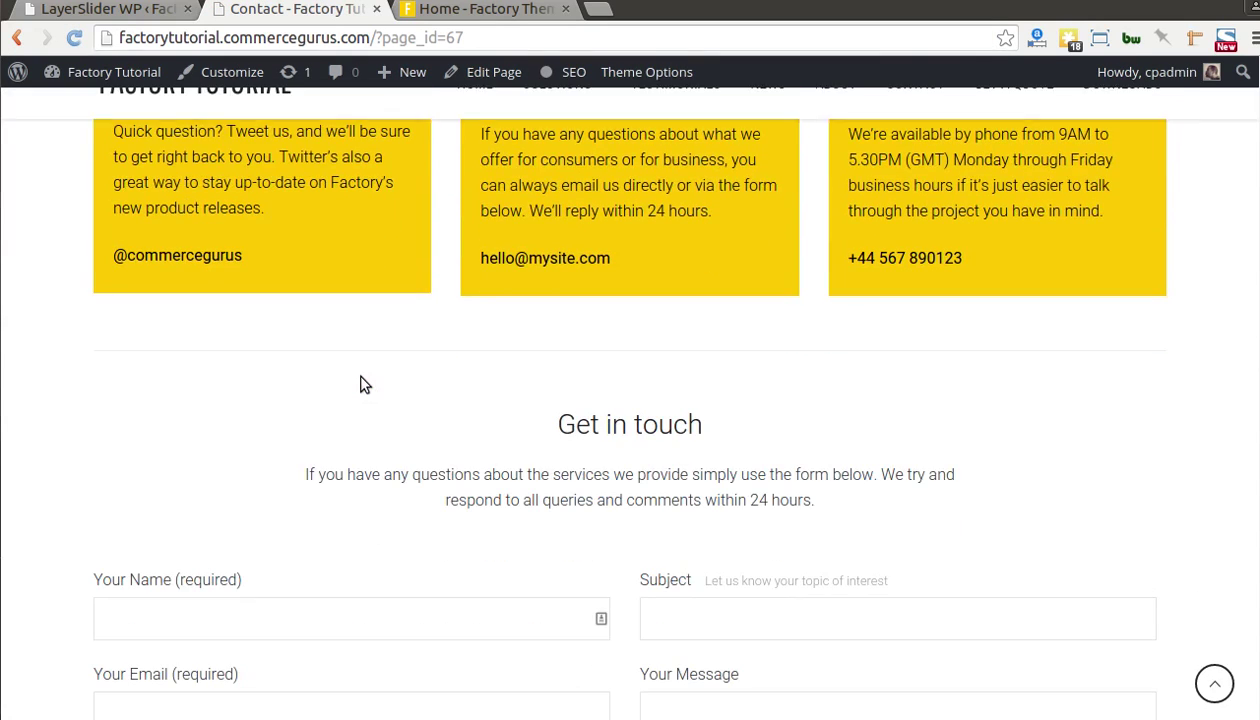
{"action": "scroll", "coordinate": [363, 385], "scroll_direction": "down", "scroll_amount": 5}
{"action": "scroll", "coordinate": [363, 385], "scroll_direction": "up", "scroll_amount": 13}
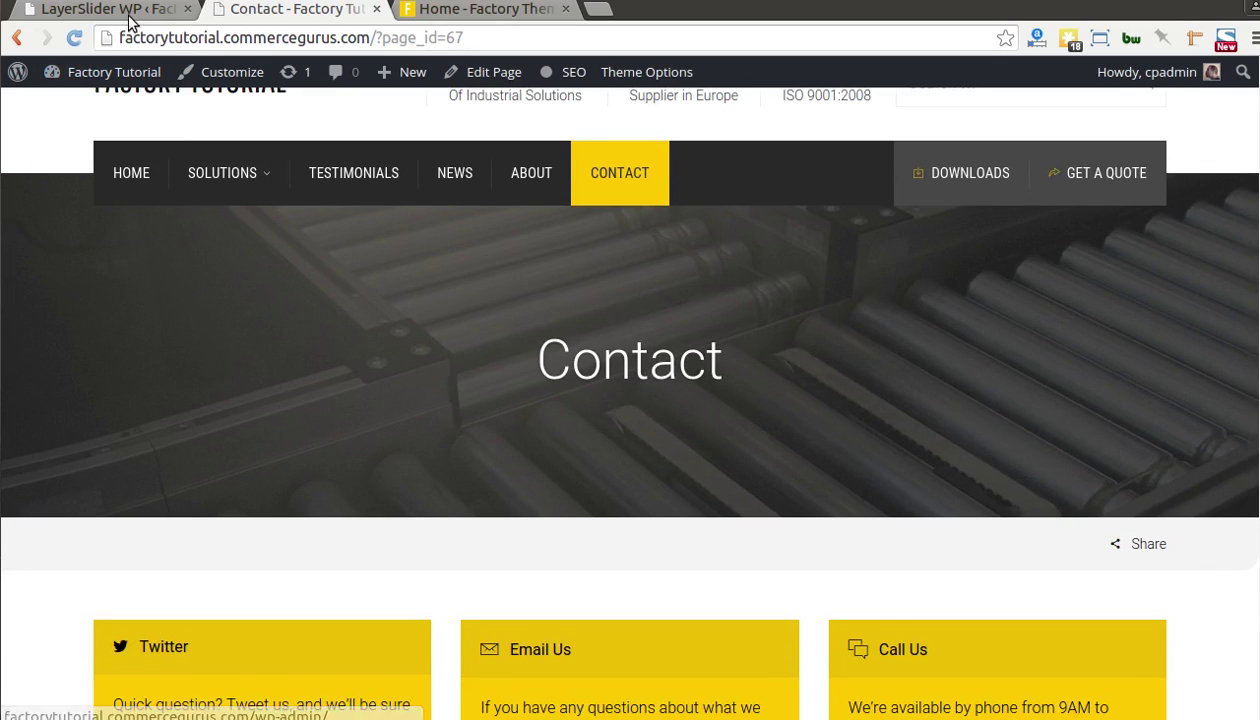
- Return to the WordPress admin, open the Global Settings of the Theme Options and review the available options
{"action": "left_click", "coordinate": [131, 10]}
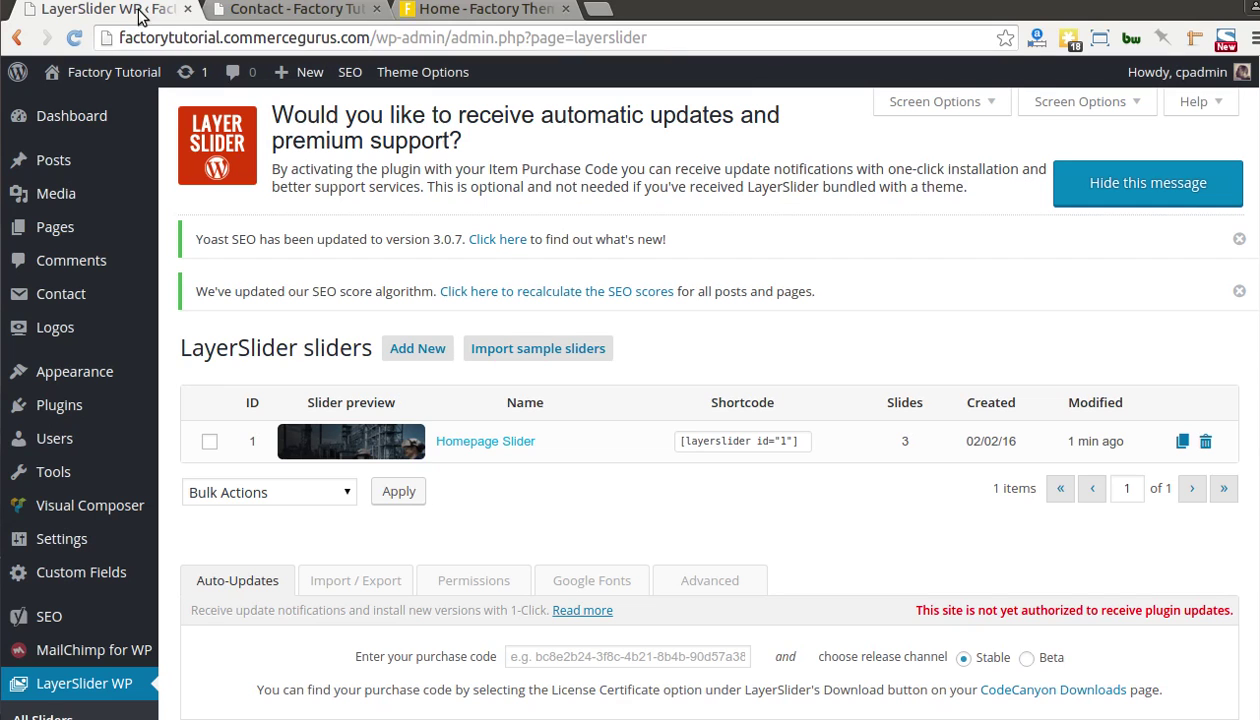
{"action": "scroll", "coordinate": [140, 525], "scroll_direction": "down", "scroll_amount": 3}
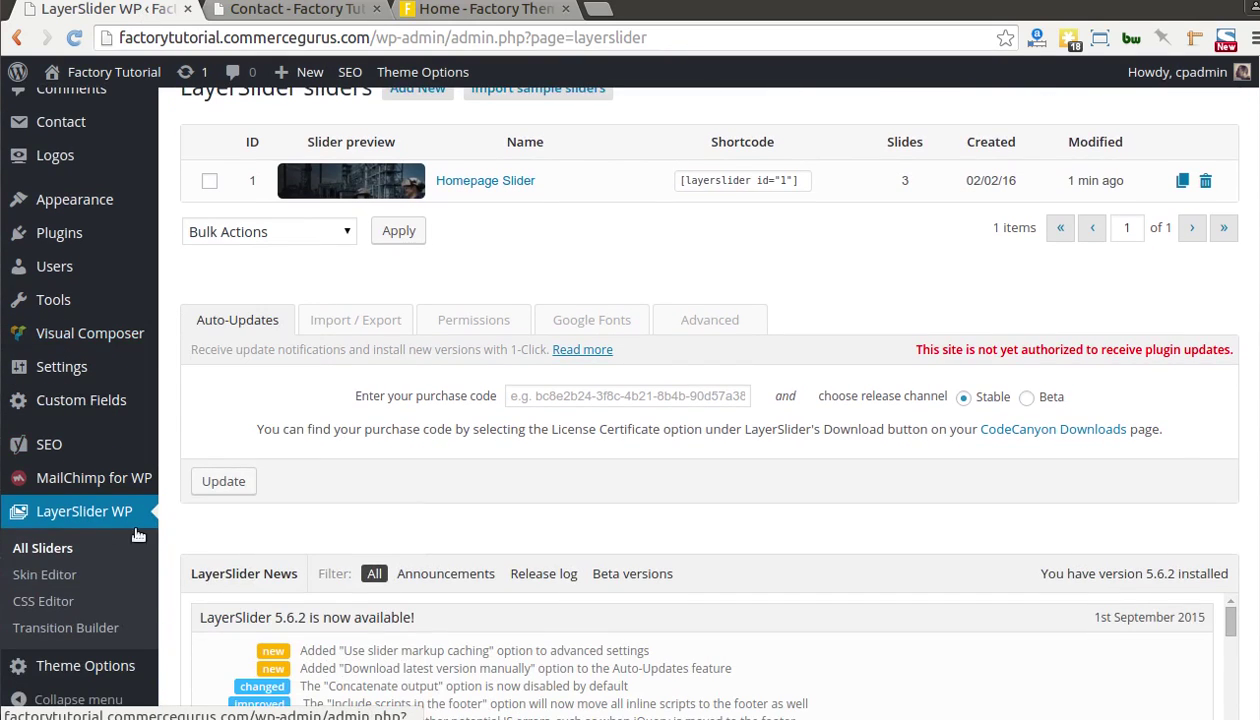
{"action": "scroll", "coordinate": [55, 605], "scroll_direction": "down", "scroll_amount": 3}
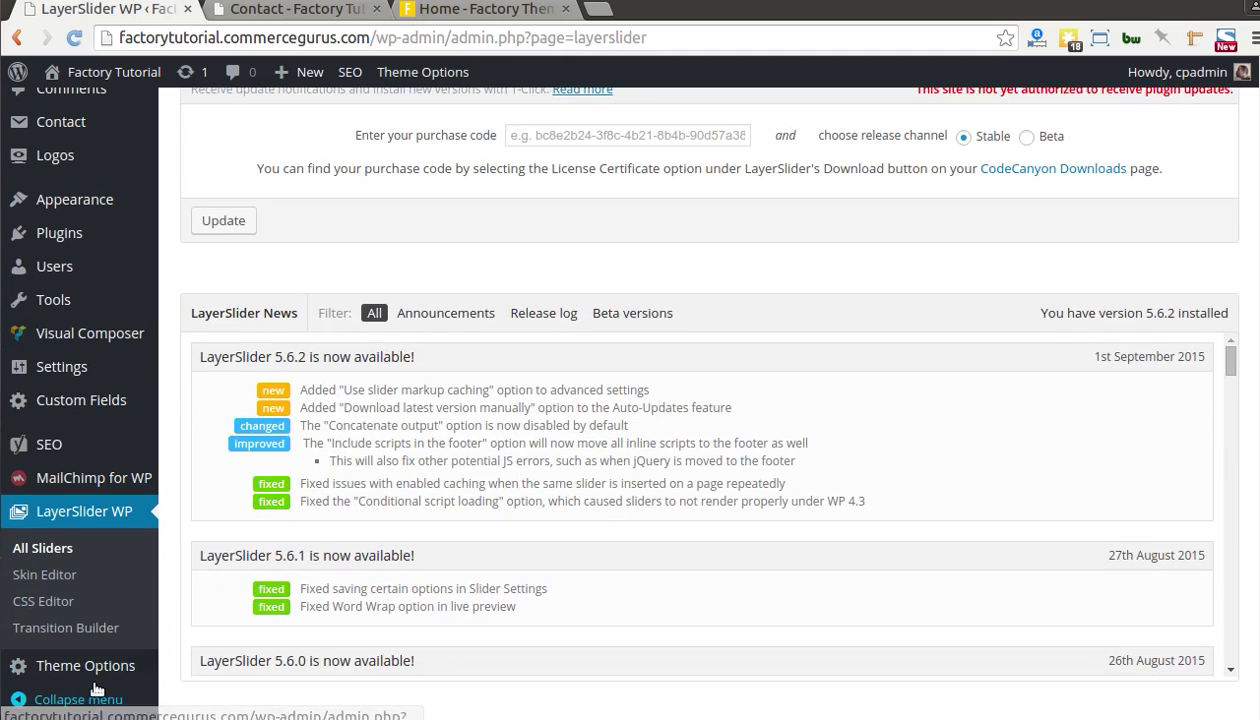
{"action": "mouse_move", "coordinate": [105, 673]}
{"action": "left_click", "coordinate": [245, 406]}
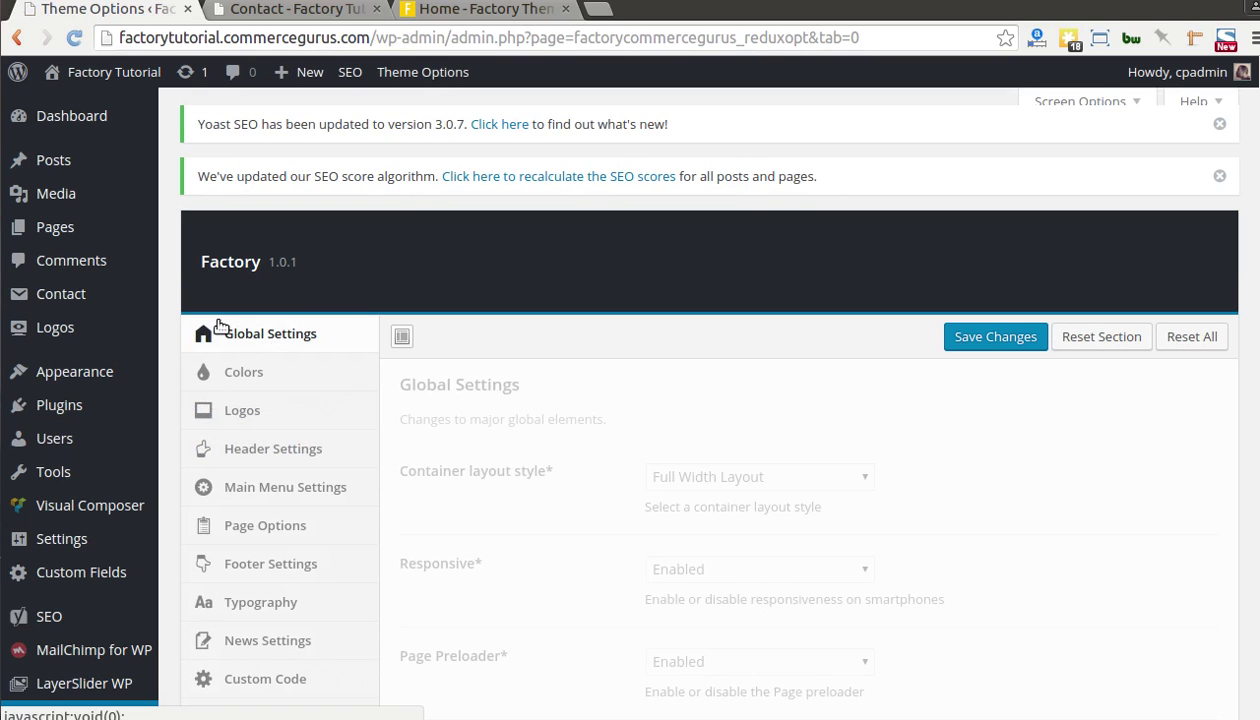
{"action": "scroll", "coordinate": [258, 384], "scroll_direction": "down", "scroll_amount": 4}
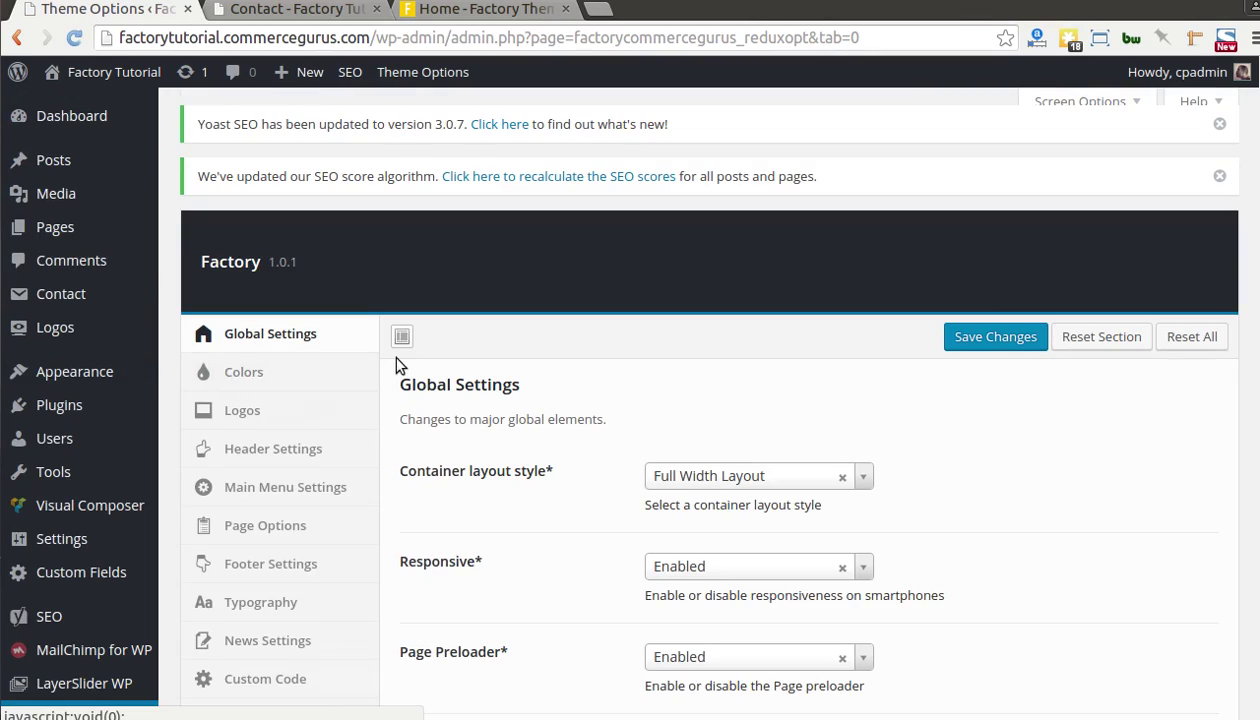
{"action": "scroll", "coordinate": [397, 365], "scroll_direction": "down", "scroll_amount": 5}
{"action": "scroll", "coordinate": [397, 366], "scroll_direction": "up", "scroll_amount": 3}
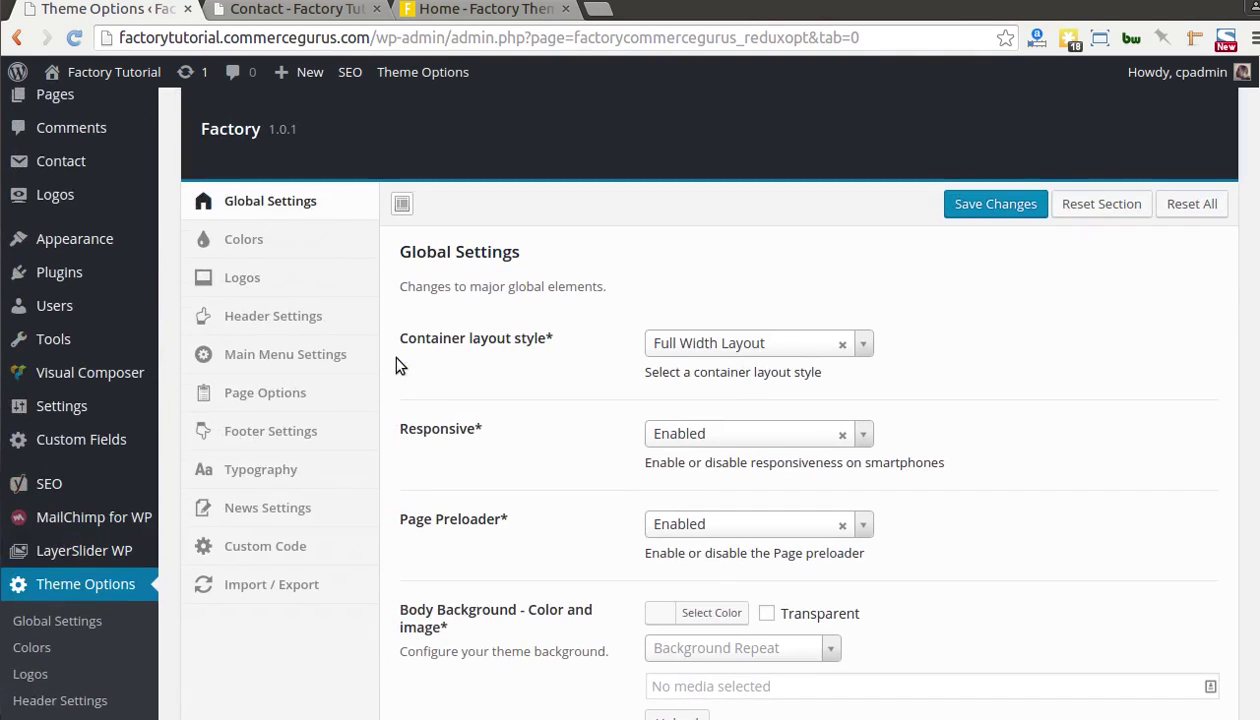
- Open the Logos section of the theme options and examine the current logo area in the live site's header
{"action": "left_click", "coordinate": [272, 286]}
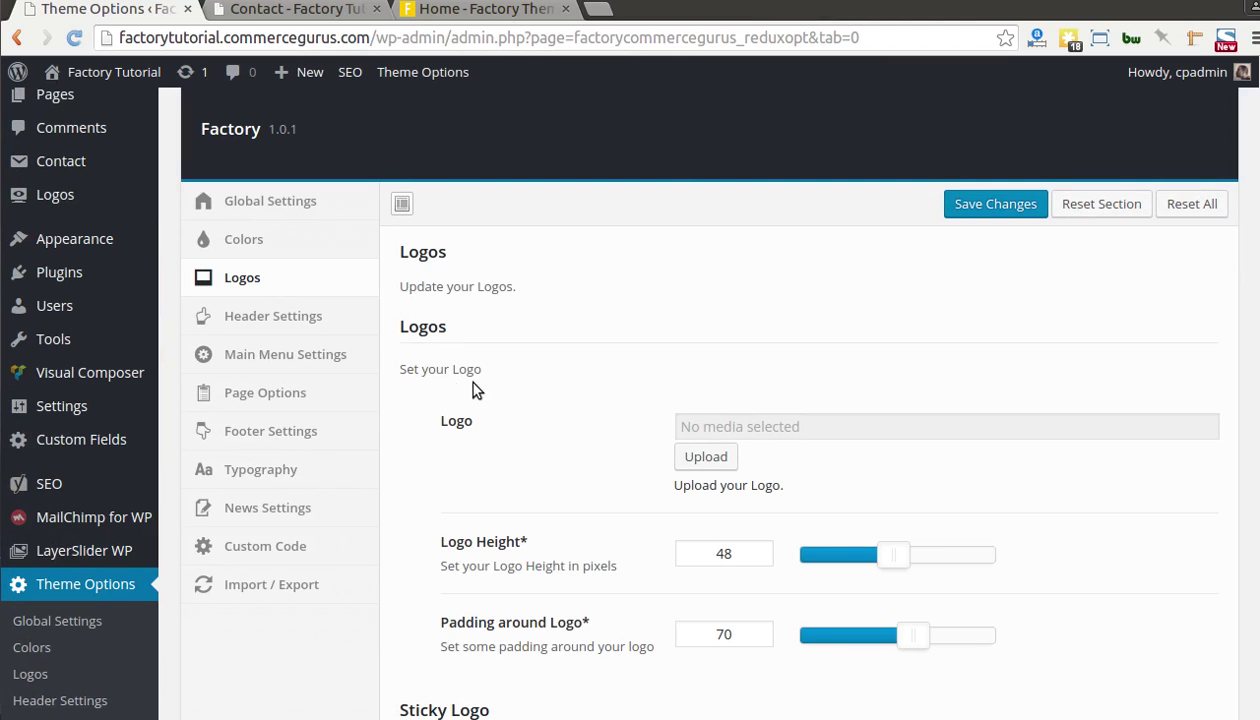
{"action": "left_click", "coordinate": [262, 10]}
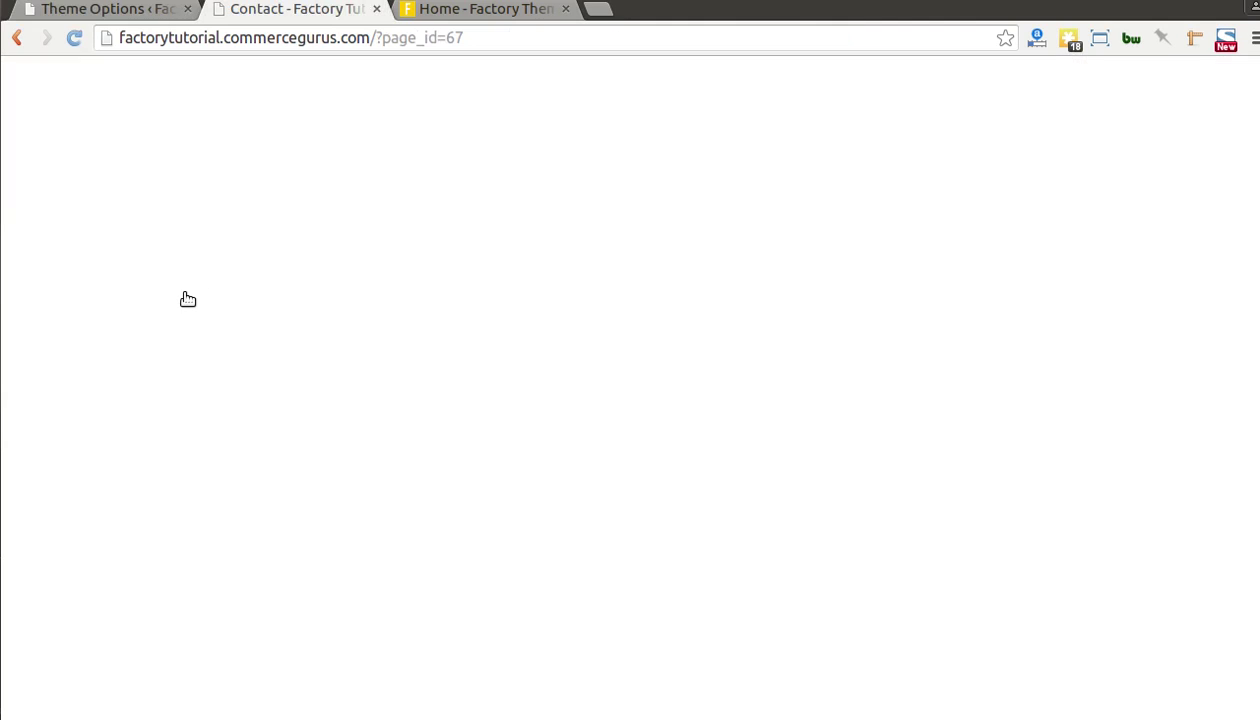
{"action": "scroll", "coordinate": [186, 300], "scroll_direction": "up", "scroll_amount": 2}
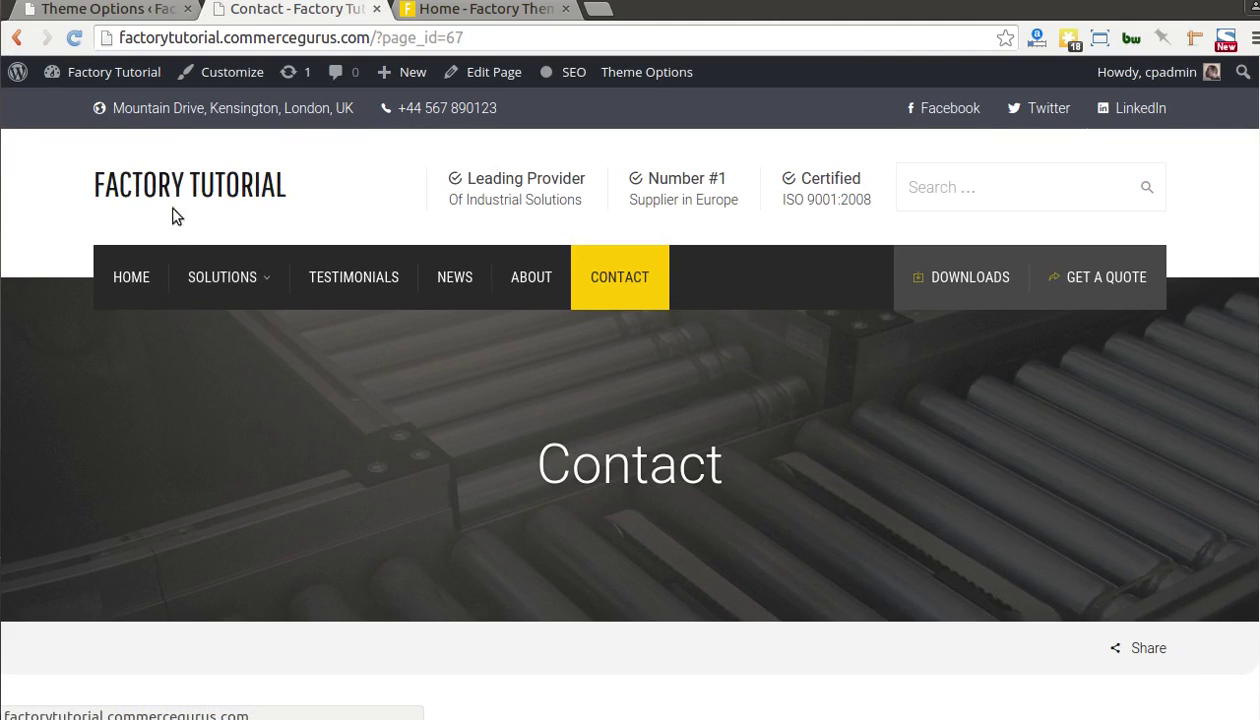
- Return to the theme options and review the logo upload, height, padding, sticky logo and container width settings
{"action": "left_click", "coordinate": [84, 11]}
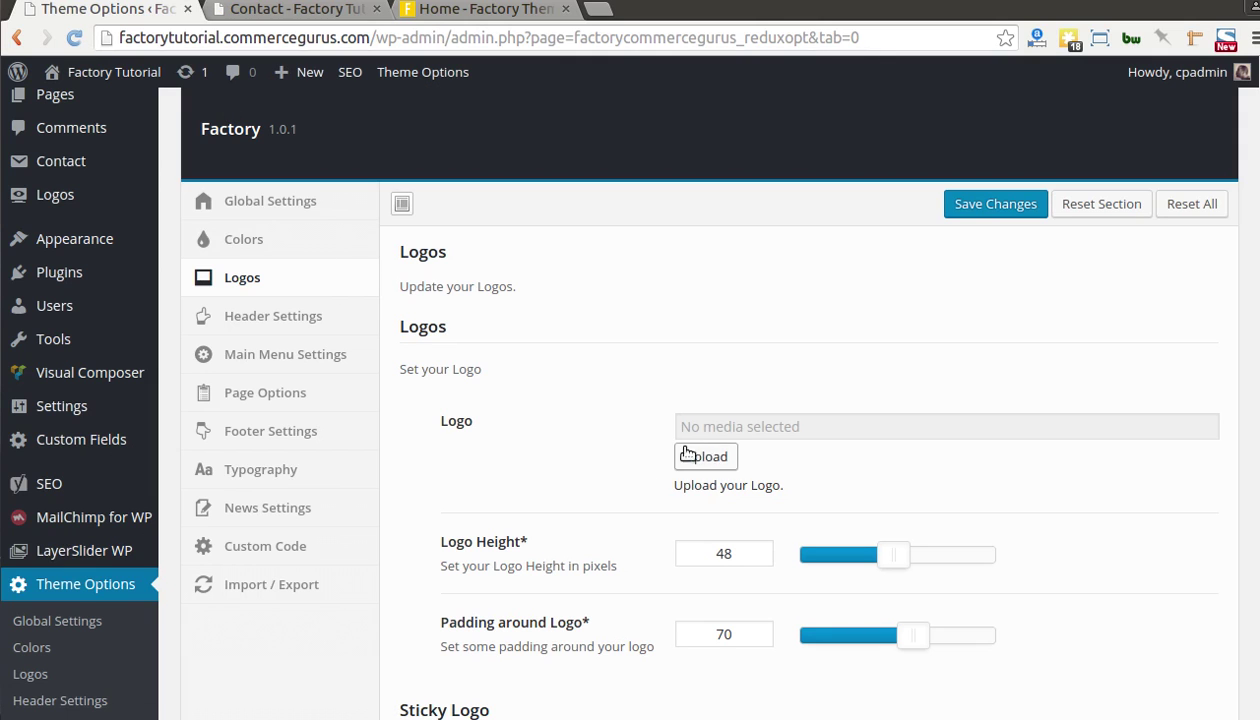
{"action": "scroll", "coordinate": [598, 454], "scroll_direction": "down", "scroll_amount": 3}
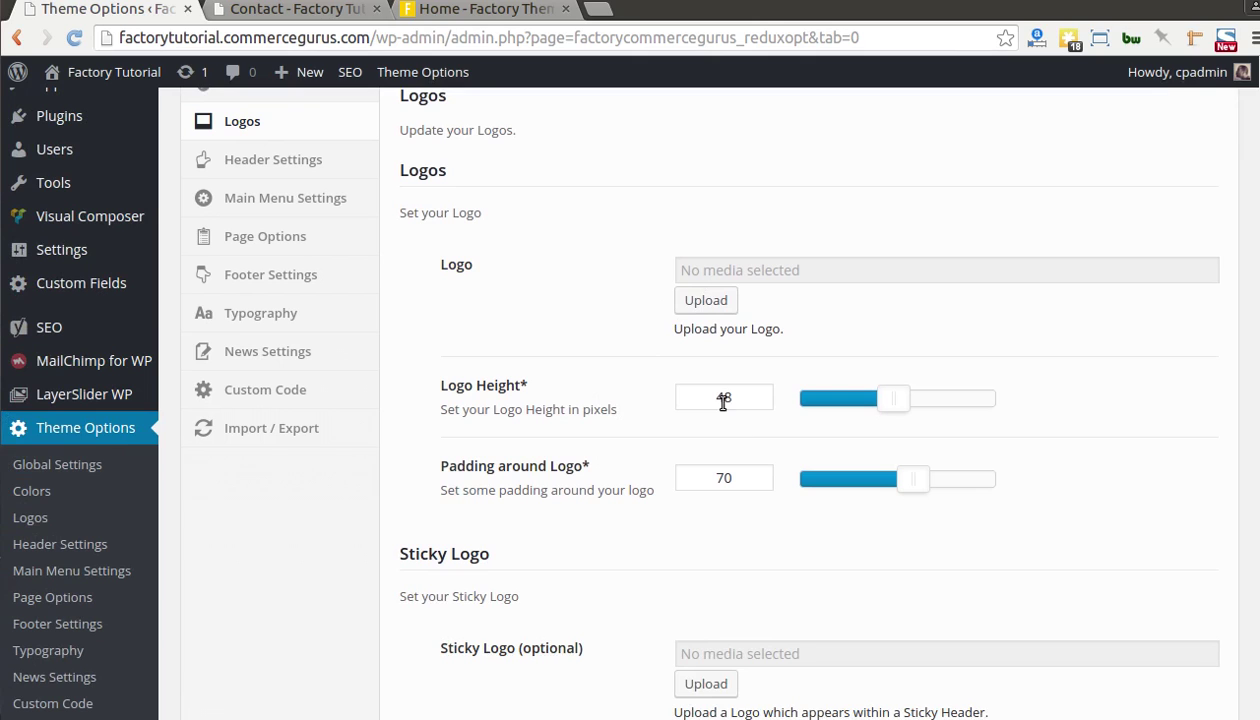
{"action": "scroll", "coordinate": [646, 495], "scroll_direction": "down", "scroll_amount": 4}
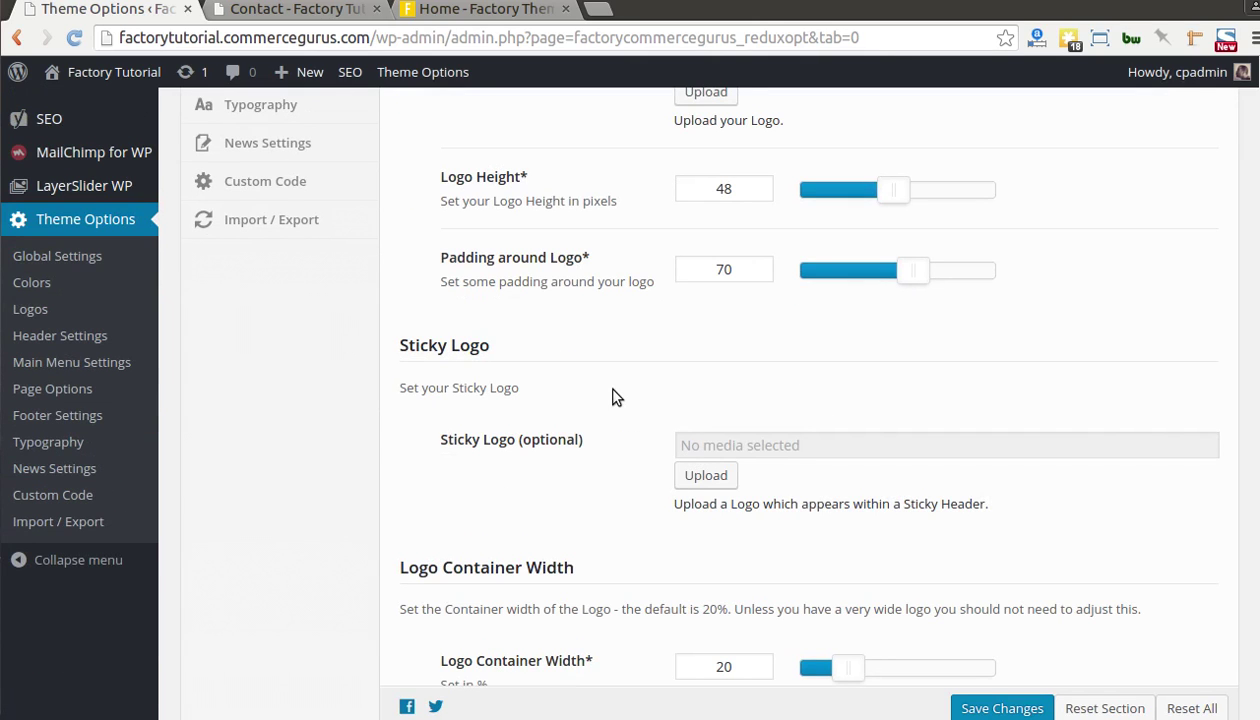
- Check the sticky header on the live Contact page, and return to the Logos section of the theme options
{"action": "key", "text": "ctrl+Tab"}
{"action": "scroll", "coordinate": [391, 349], "scroll_direction": "down", "scroll_amount": 7}
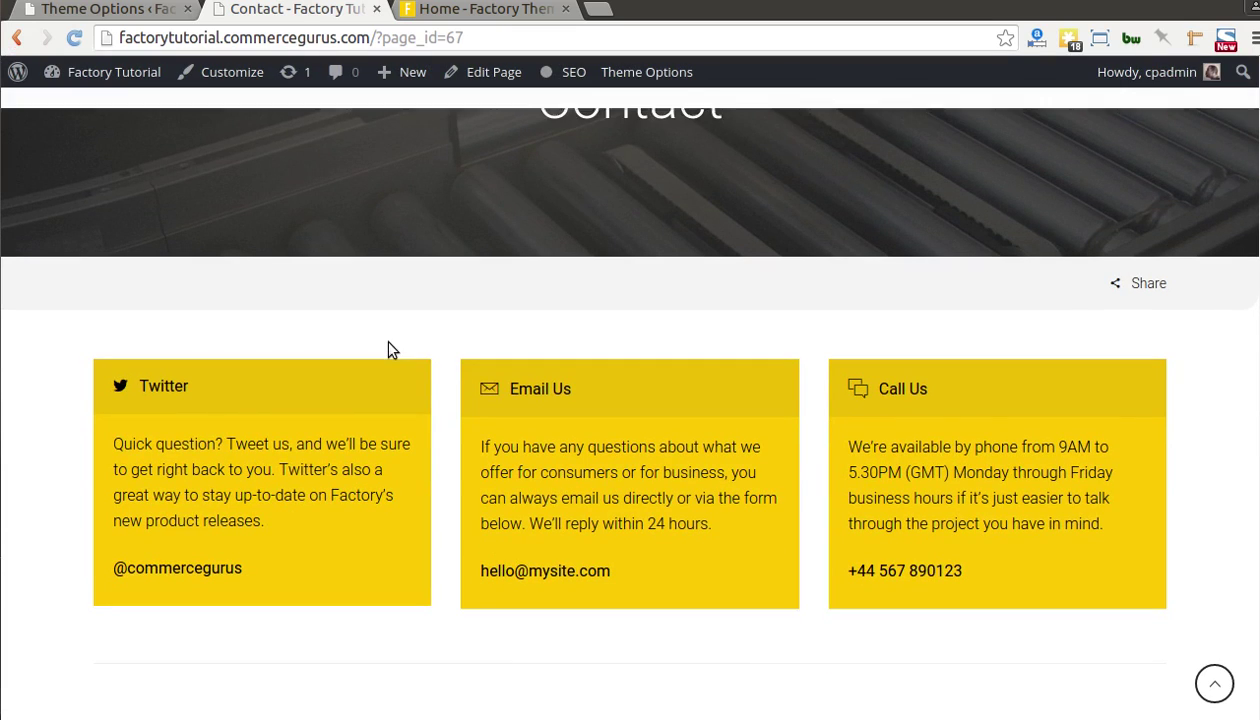
{"action": "left_click", "coordinate": [142, 8]}
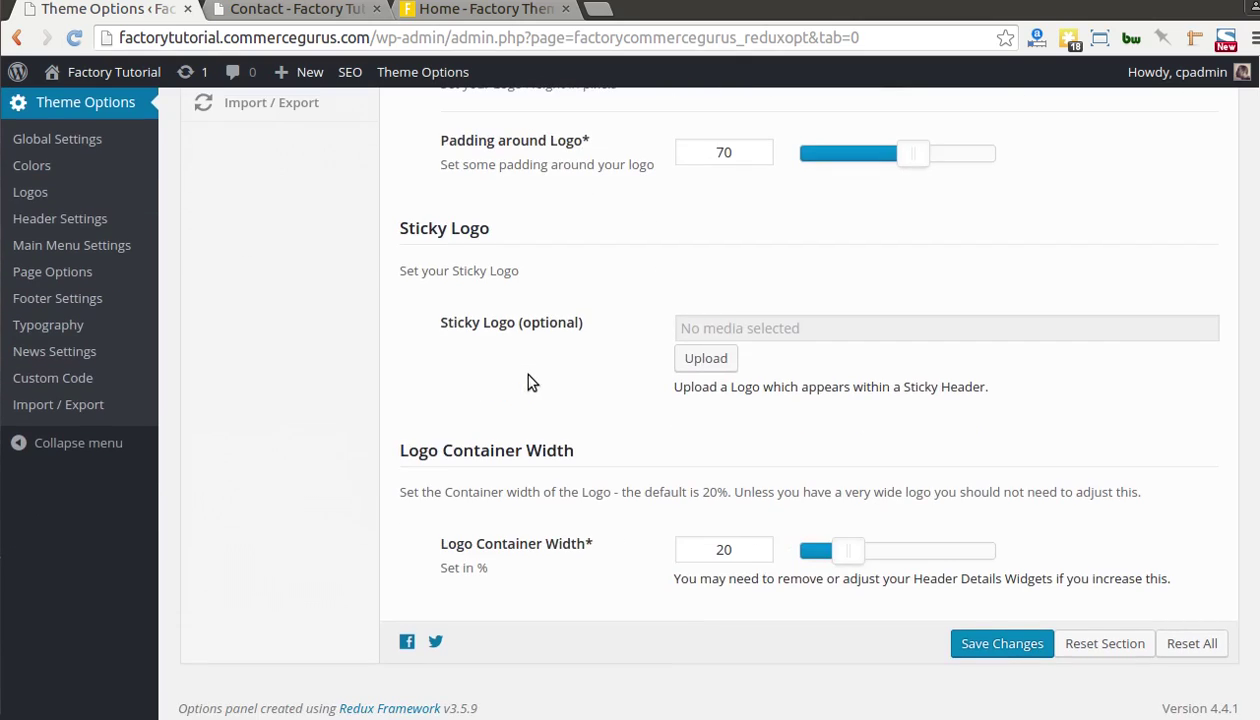
{"action": "scroll", "coordinate": [363, 478], "scroll_direction": "up", "scroll_amount": 5}
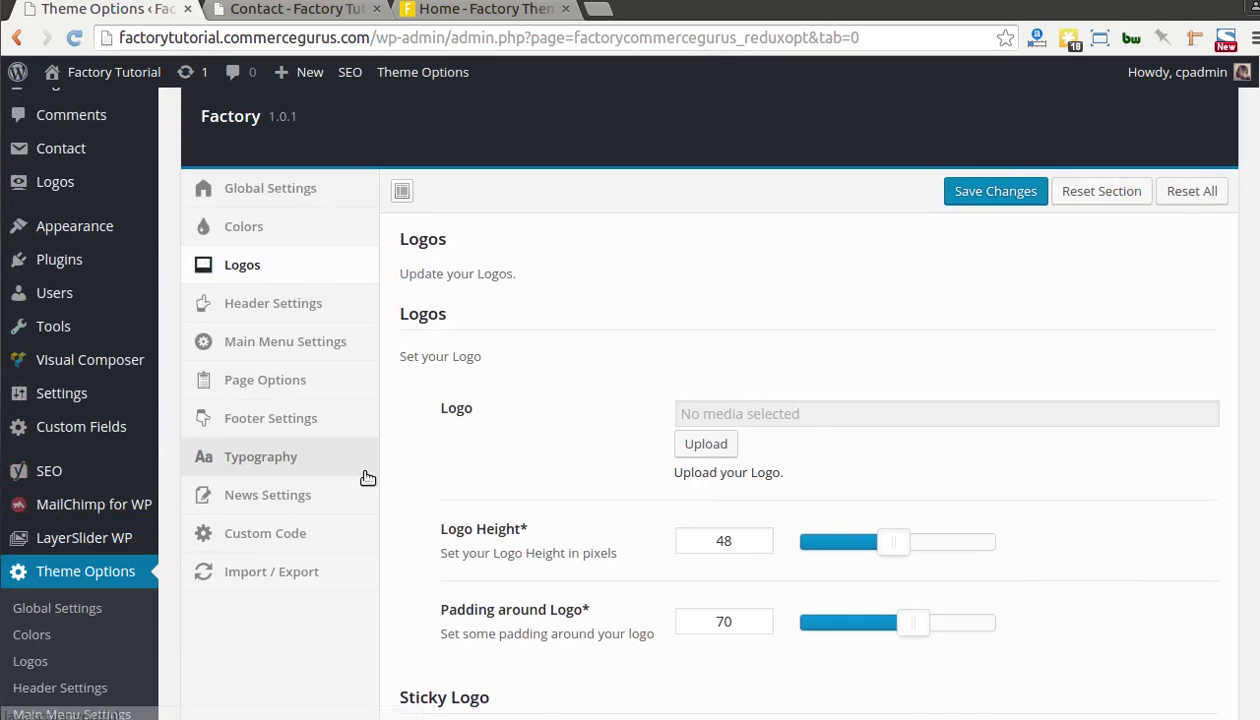
- Review the Header Settings and the Main Menu Settings sections of the theme options
{"action": "left_click", "coordinate": [270, 316]}
{"action": "scroll", "coordinate": [422, 408], "scroll_direction": "down", "scroll_amount": 2}
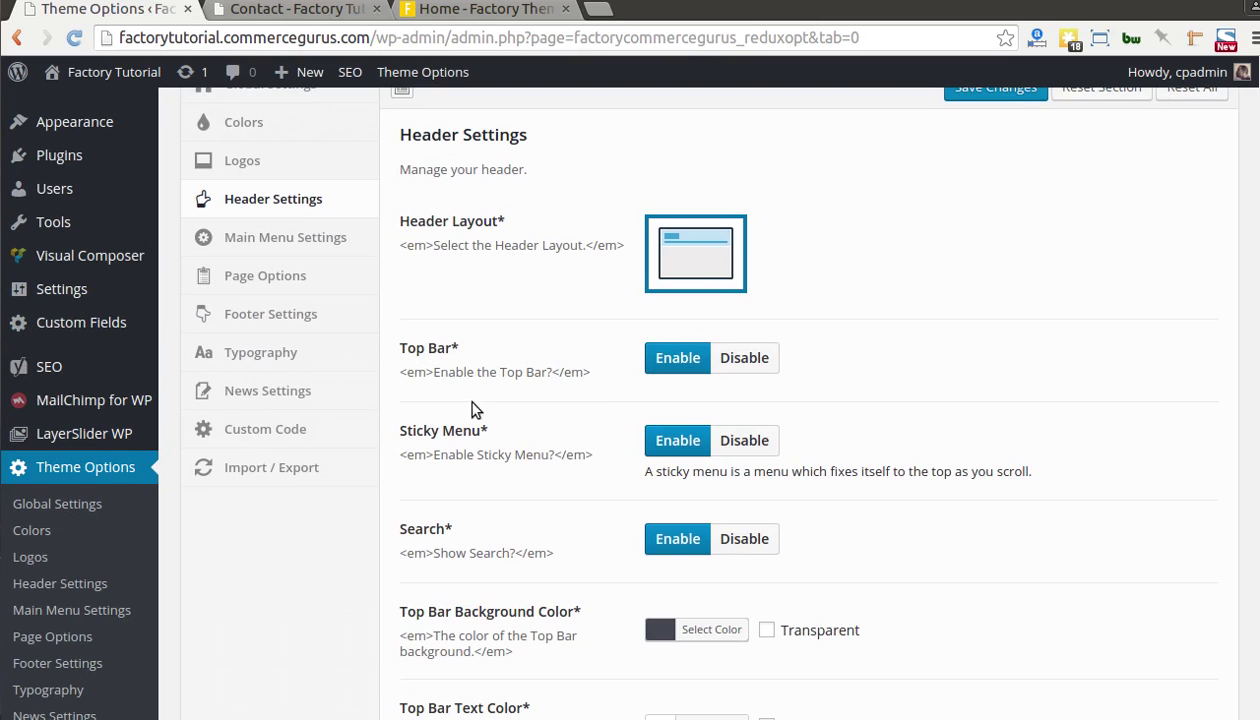
{"action": "scroll", "coordinate": [427, 470], "scroll_direction": "down", "scroll_amount": 3}
{"action": "scroll", "coordinate": [402, 436], "scroll_direction": "up", "scroll_amount": 3}
{"action": "left_click", "coordinate": [290, 238]}
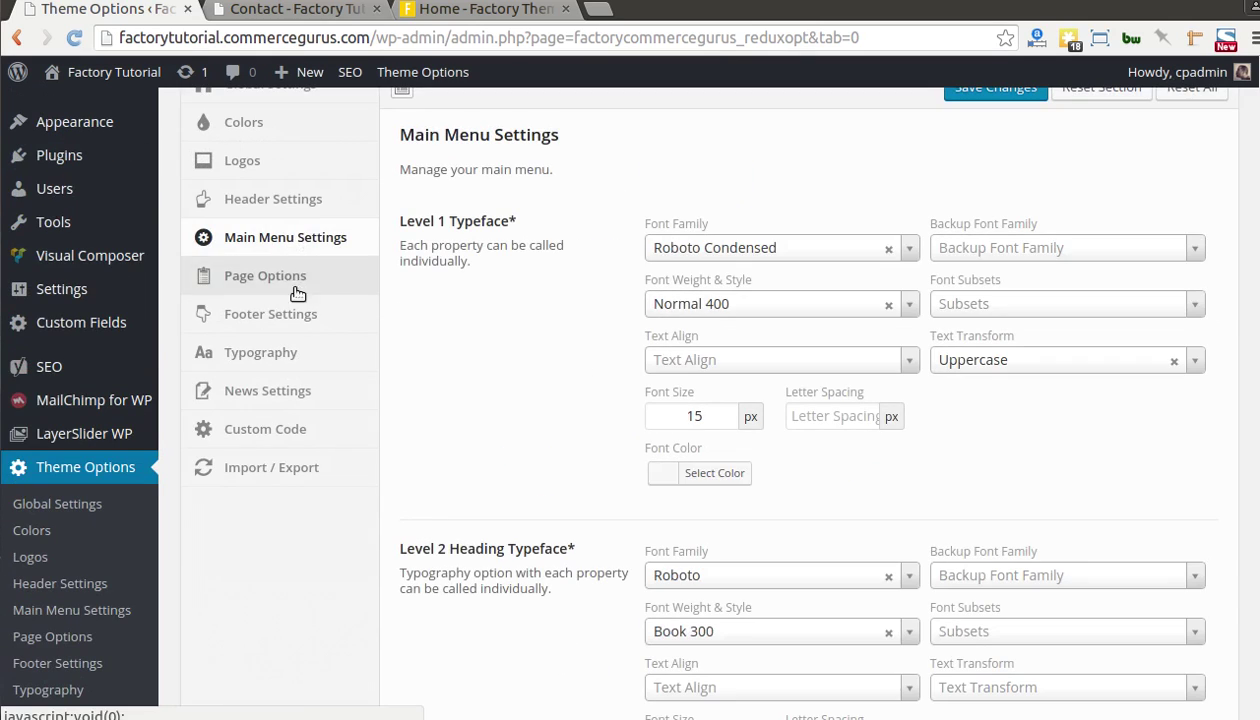
{"action": "scroll", "coordinate": [436, 300], "scroll_direction": "down", "scroll_amount": 6}
{"action": "scroll", "coordinate": [440, 305], "scroll_direction": "up", "scroll_amount": 5}
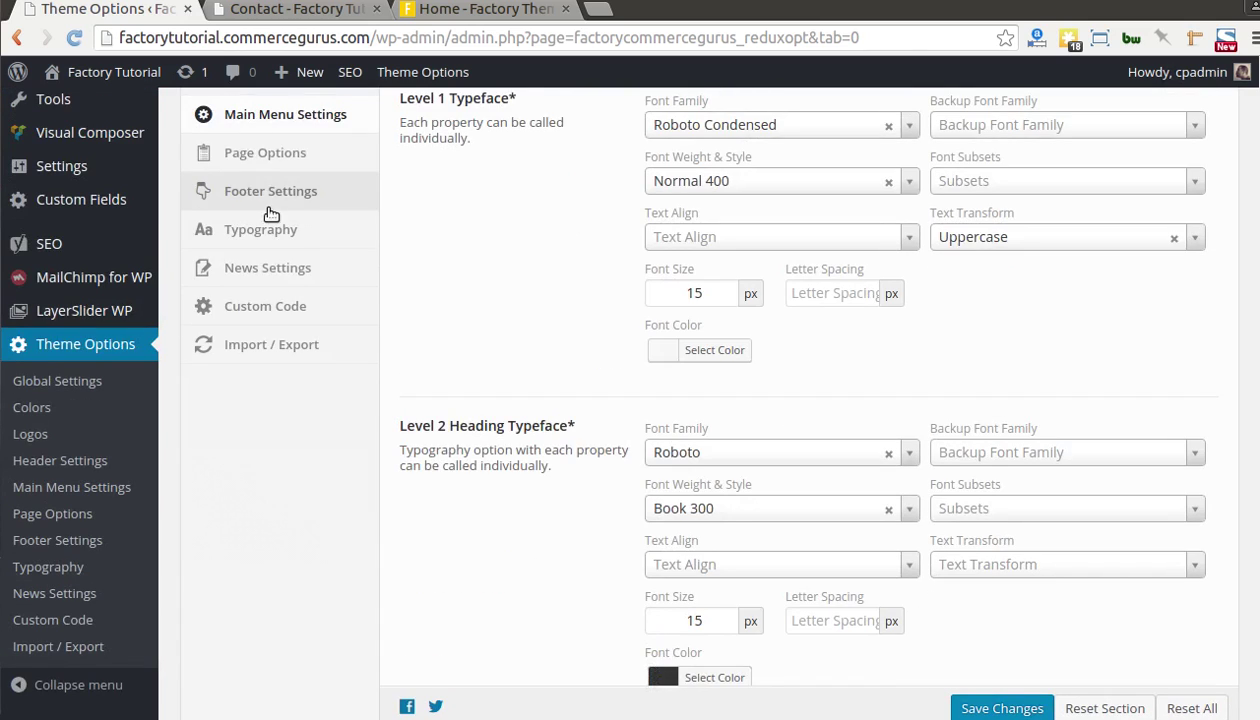
- Look through the Page Options, Footer Settings, Typography and News Settings sections of the theme options
{"action": "left_click", "coordinate": [264, 152]}
{"action": "scroll", "coordinate": [443, 449], "scroll_direction": "up", "scroll_amount": 3}
{"action": "scroll", "coordinate": [442, 451], "scroll_direction": "down", "scroll_amount": 3}
{"action": "scroll", "coordinate": [442, 445], "scroll_direction": "up", "scroll_amount": 3}
{"action": "left_click", "coordinate": [251, 353]}
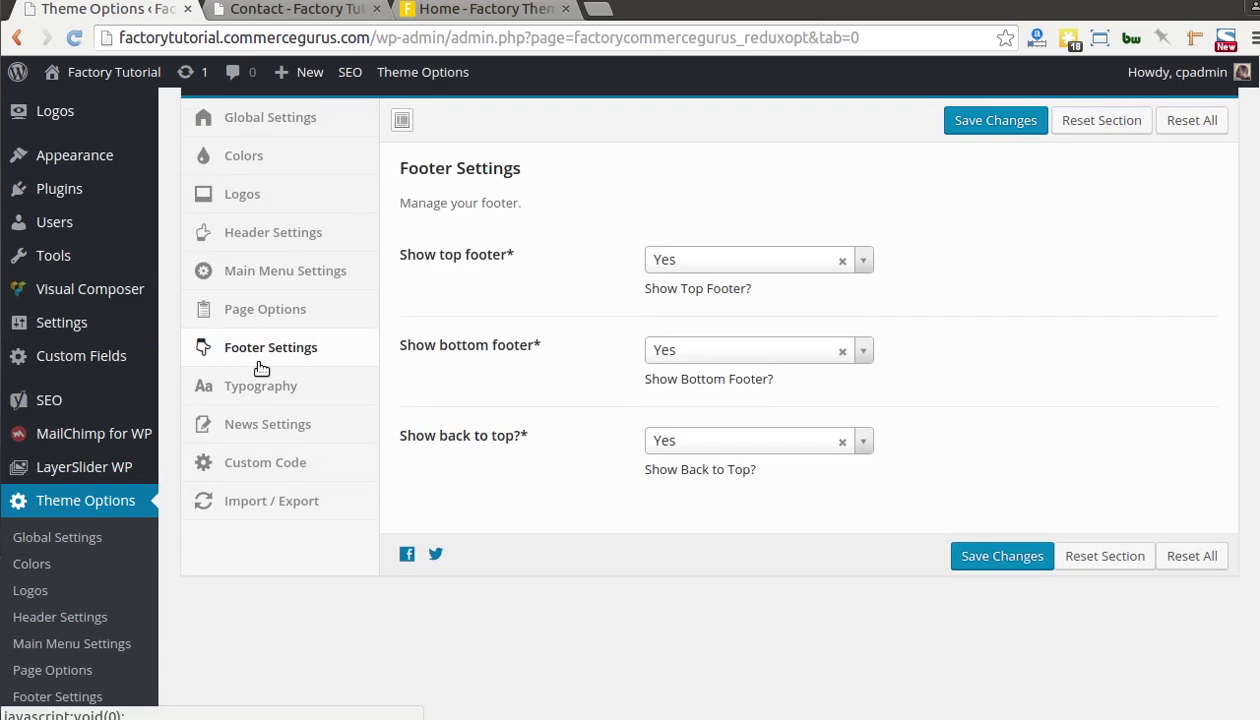
{"action": "left_click", "coordinate": [254, 393]}
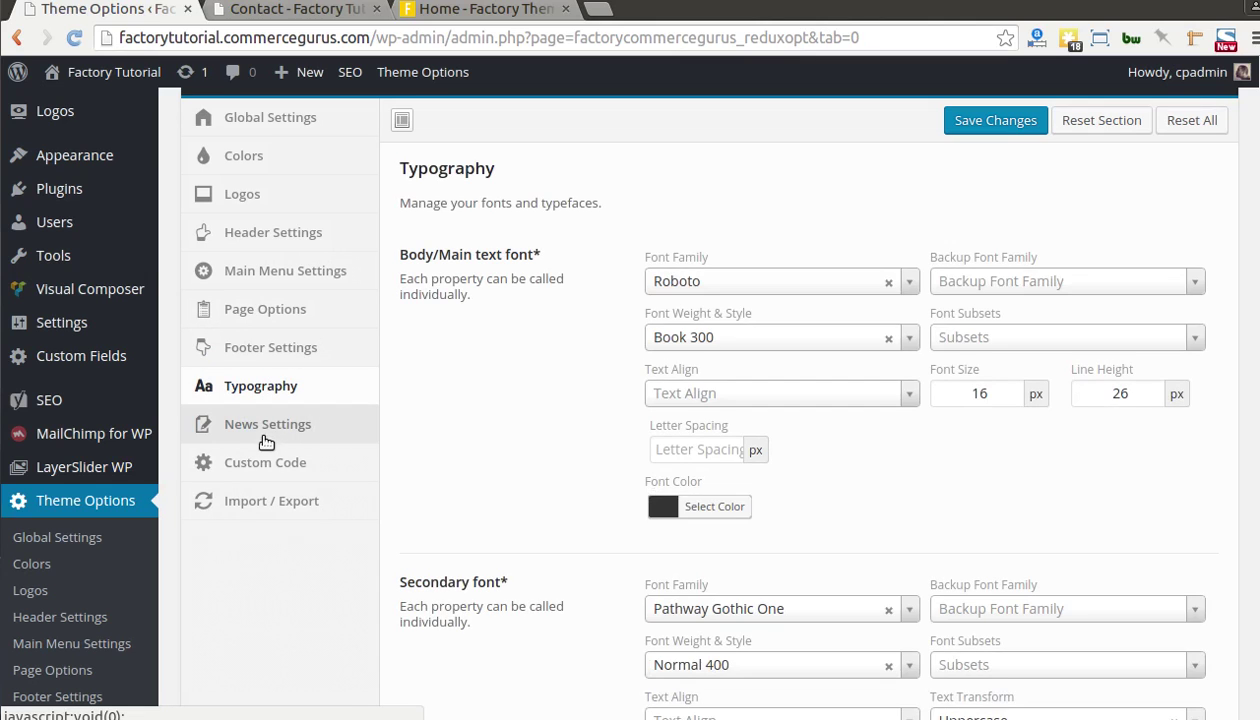
{"action": "left_click", "coordinate": [266, 427]}
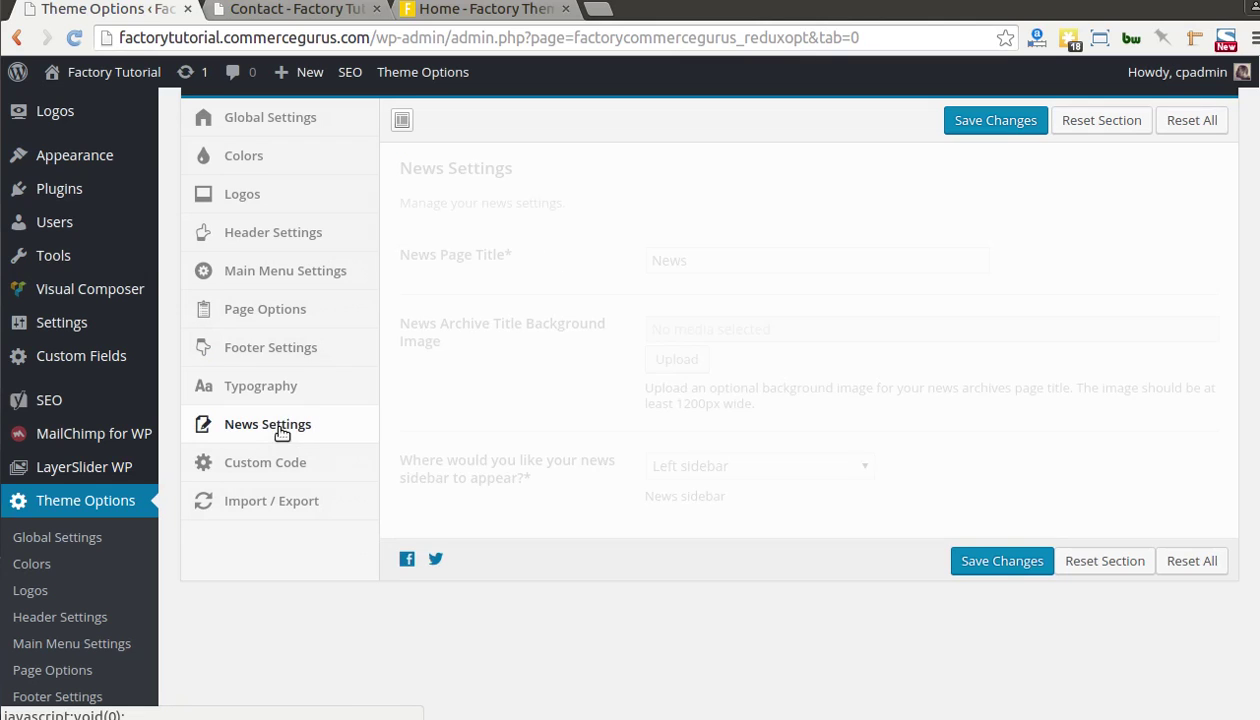
- Examine the footer of the live Contact page, and return to the theme options
{"action": "left_click", "coordinate": [260, 10]}
{"action": "scroll", "coordinate": [232, 345], "scroll_direction": "down", "scroll_amount": 5}
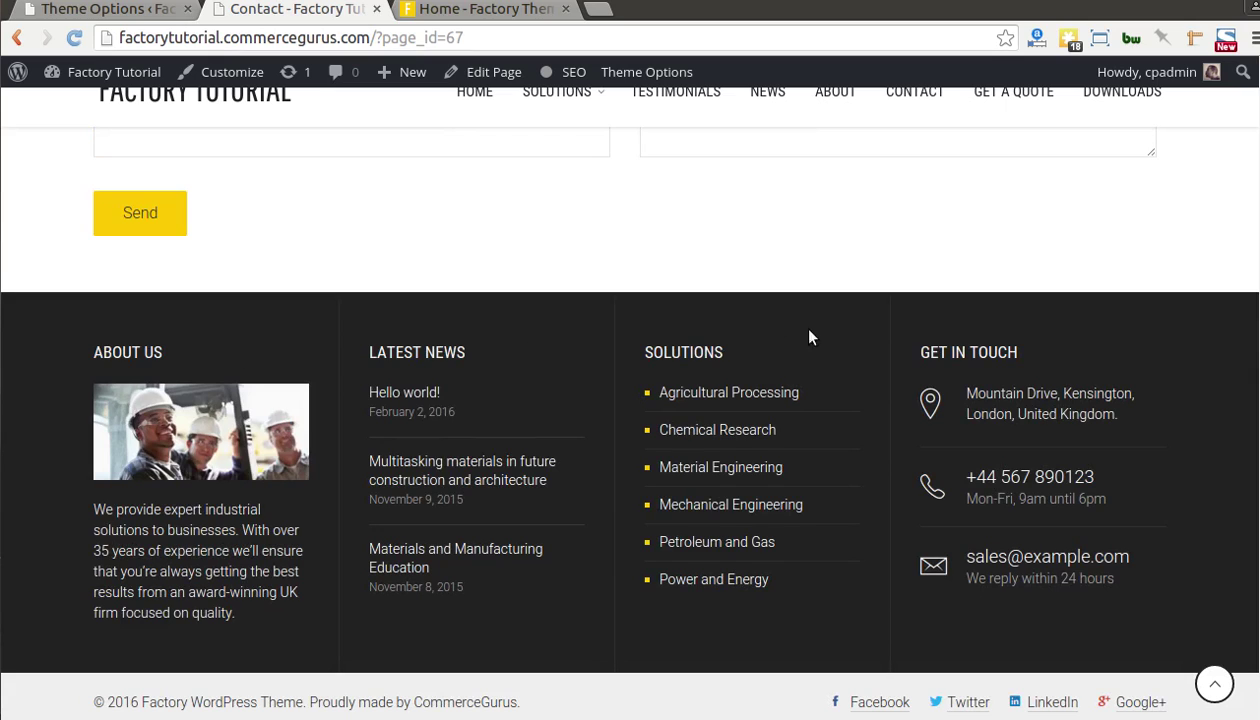
{"action": "left_click", "coordinate": [100, 12]}
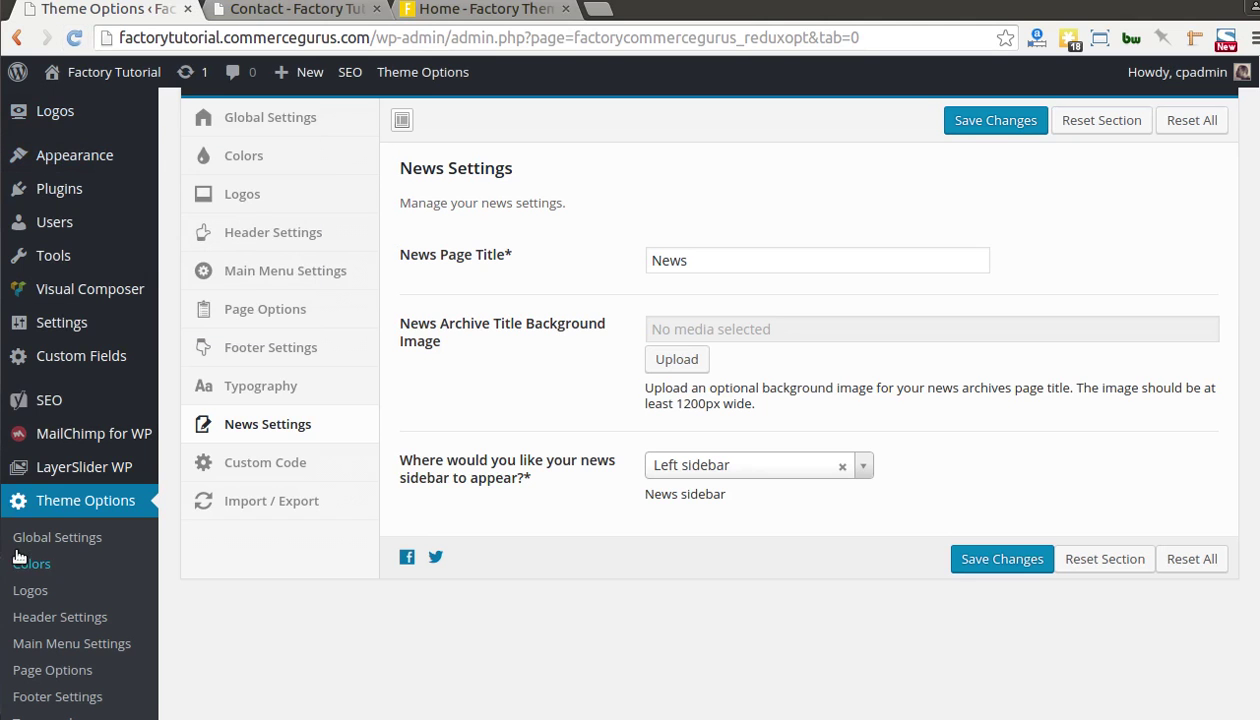
- Open the WordPress Widgets screen and expand the First Footer widget area
{"action": "scroll", "coordinate": [40, 520], "scroll_direction": "down", "scroll_amount": 3}
{"action": "scroll", "coordinate": [42, 513], "scroll_direction": "up", "scroll_amount": 5}
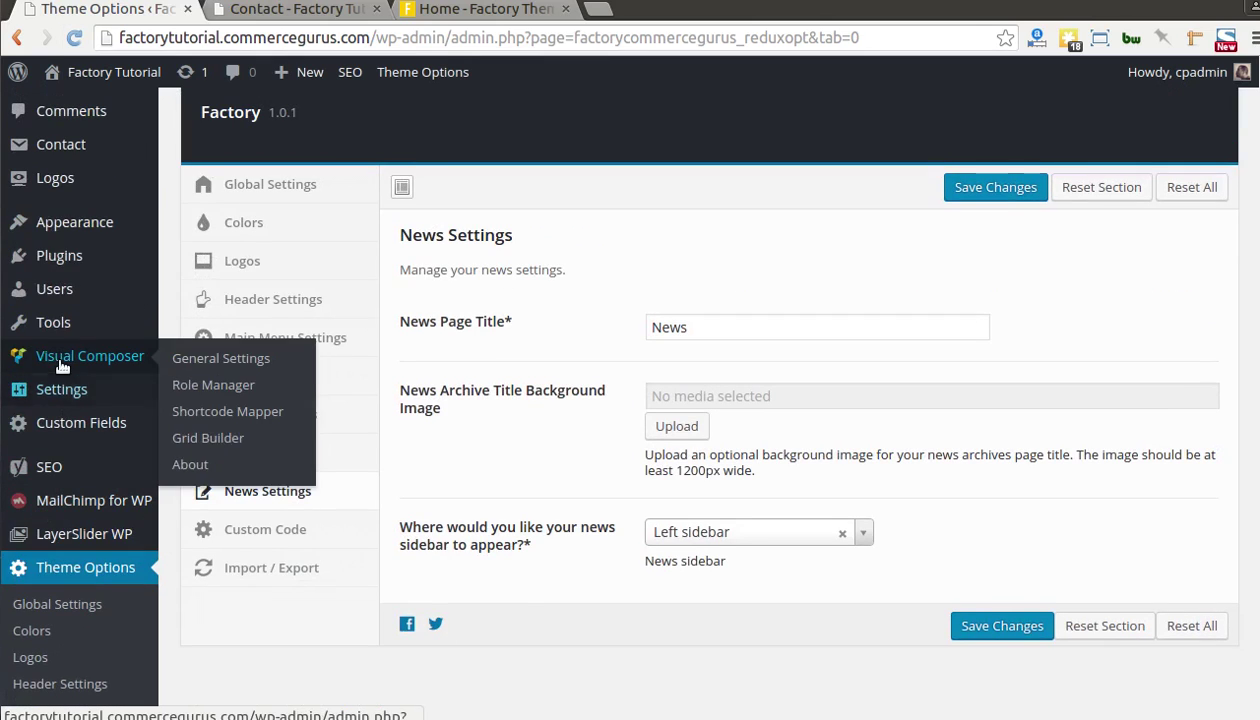
{"action": "mouse_move", "coordinate": [110, 230]}
{"action": "left_click", "coordinate": [196, 278]}
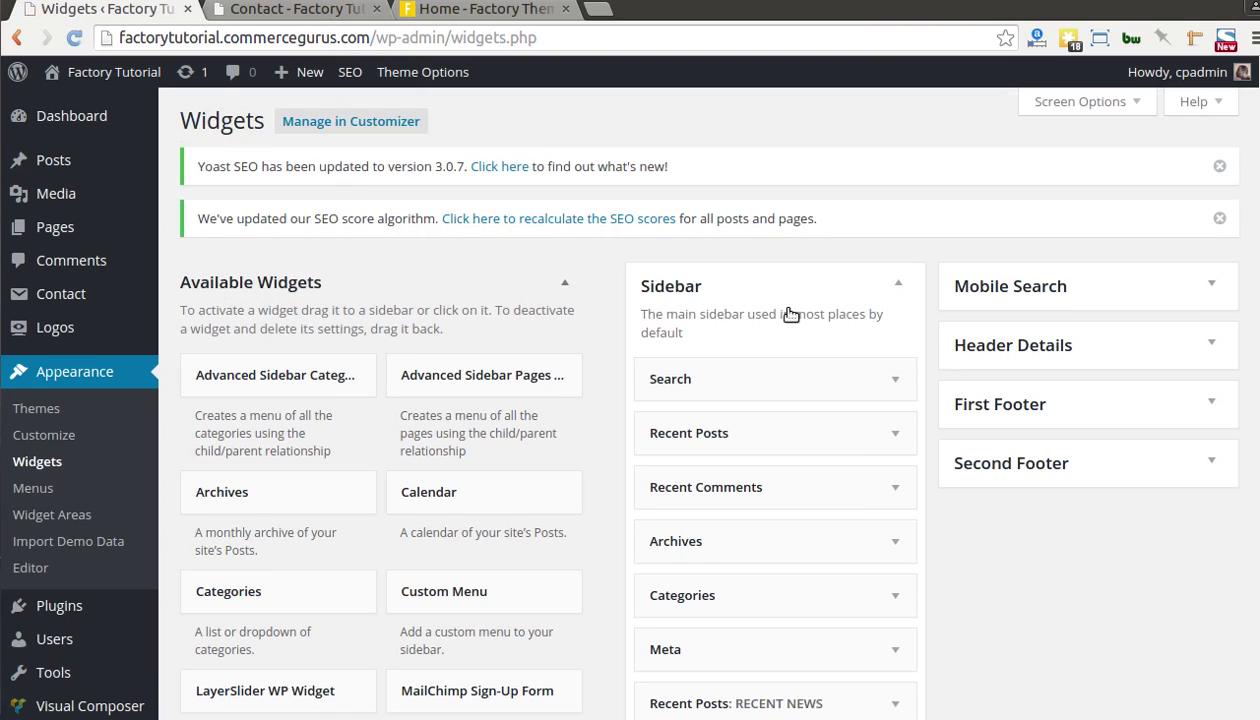
{"action": "left_click", "coordinate": [1105, 390]}
{"action": "scroll", "coordinate": [1070, 393], "scroll_direction": "down", "scroll_amount": 1}
{"action": "scroll", "coordinate": [1070, 390], "scroll_direction": "down", "scroll_amount": 1}
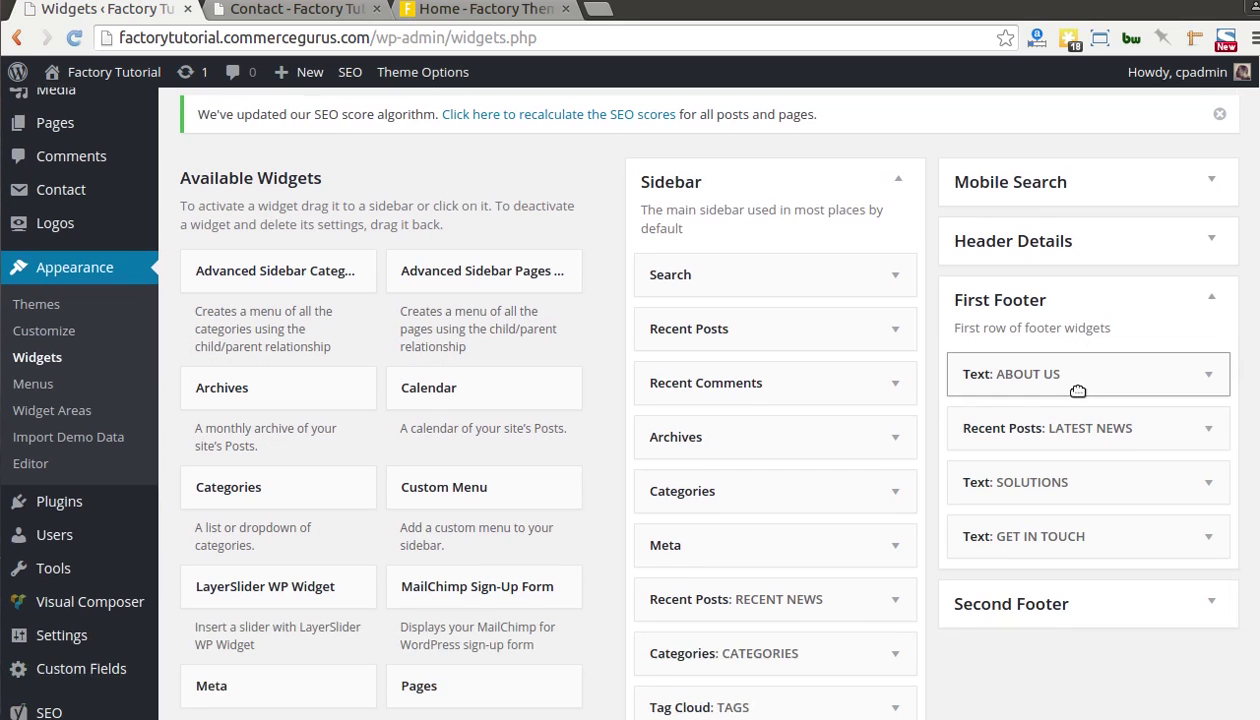
- Inspect the ABOUT US, LATEST NEWS and SOLUTIONS widgets of the First Footer, closing each one after viewing
{"action": "left_click", "coordinate": [1135, 368]}
{"action": "scroll", "coordinate": [1050, 390], "scroll_direction": "down", "scroll_amount": 4}
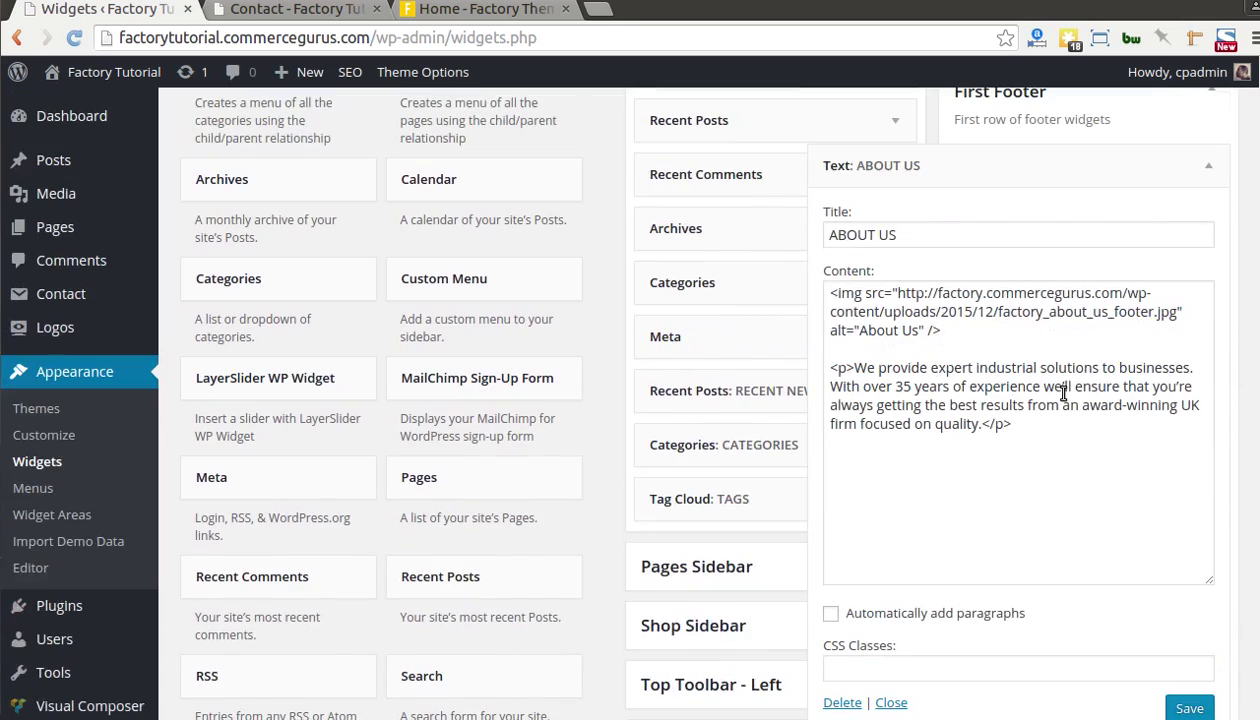
{"action": "left_click", "coordinate": [1208, 167]}
{"action": "left_click", "coordinate": [1208, 222]}
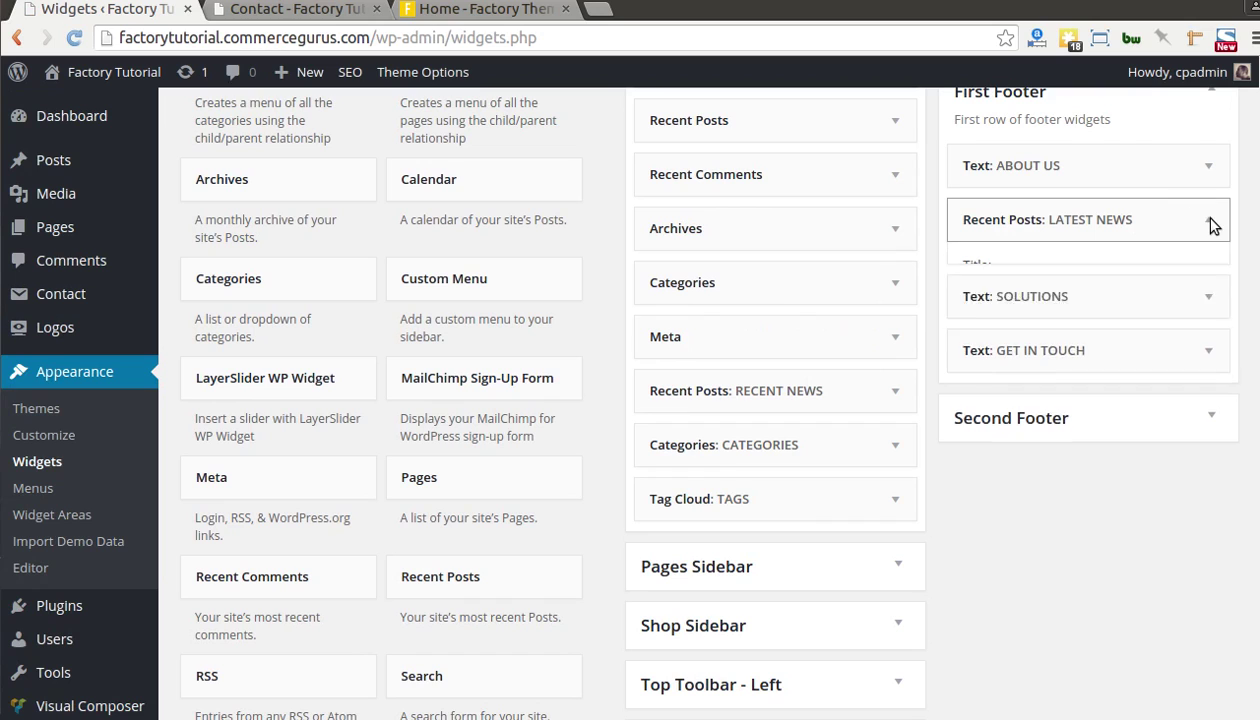
{"action": "left_click", "coordinate": [1209, 222]}
{"action": "left_click", "coordinate": [1195, 268]}
{"action": "scroll", "coordinate": [1185, 260], "scroll_direction": "down", "scroll_amount": 1}
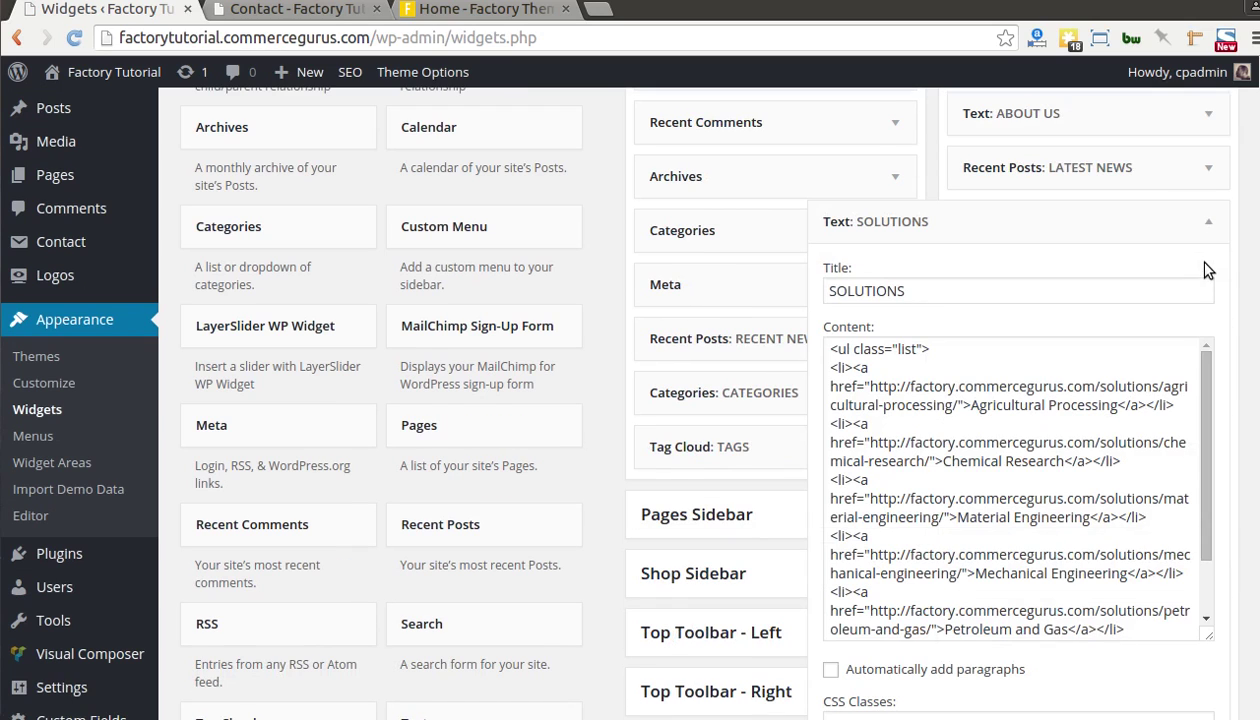
{"action": "left_click", "coordinate": [1209, 222]}
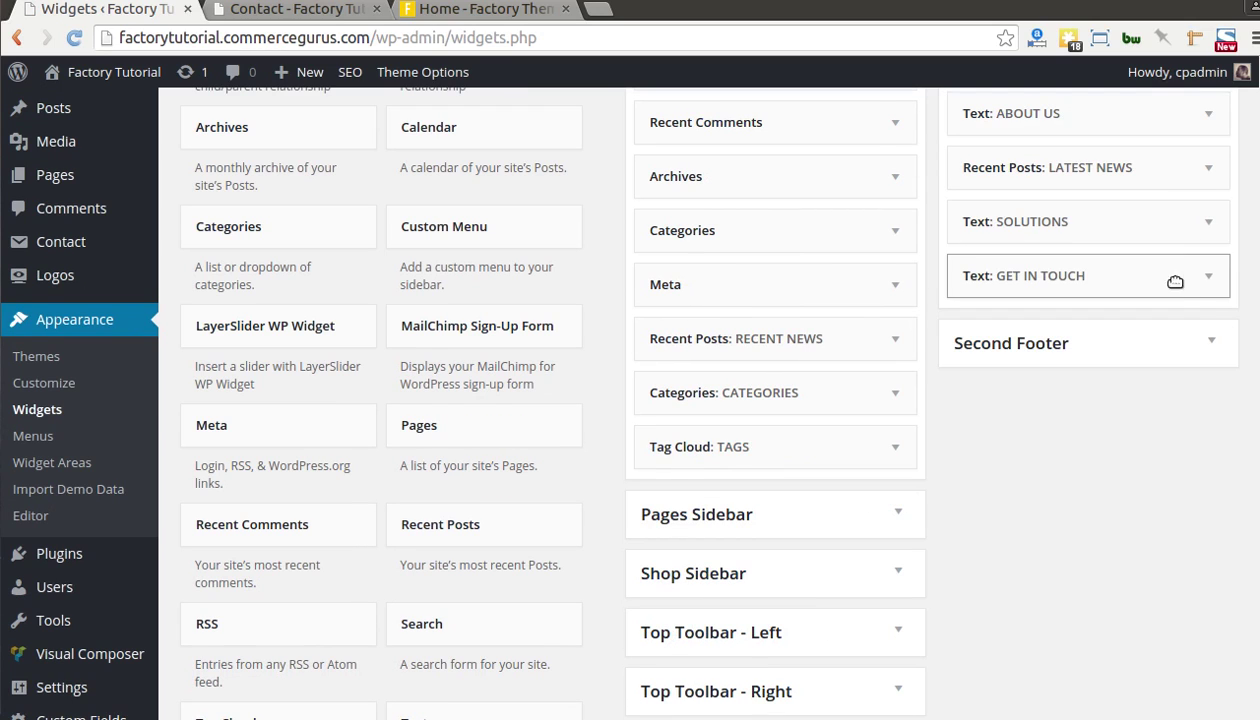
- Expand the Second Footer area and inspect its copyright and social links text widgets, closing each after viewing
{"action": "left_click", "coordinate": [1212, 344]}
{"action": "left_click", "coordinate": [1188, 415]}
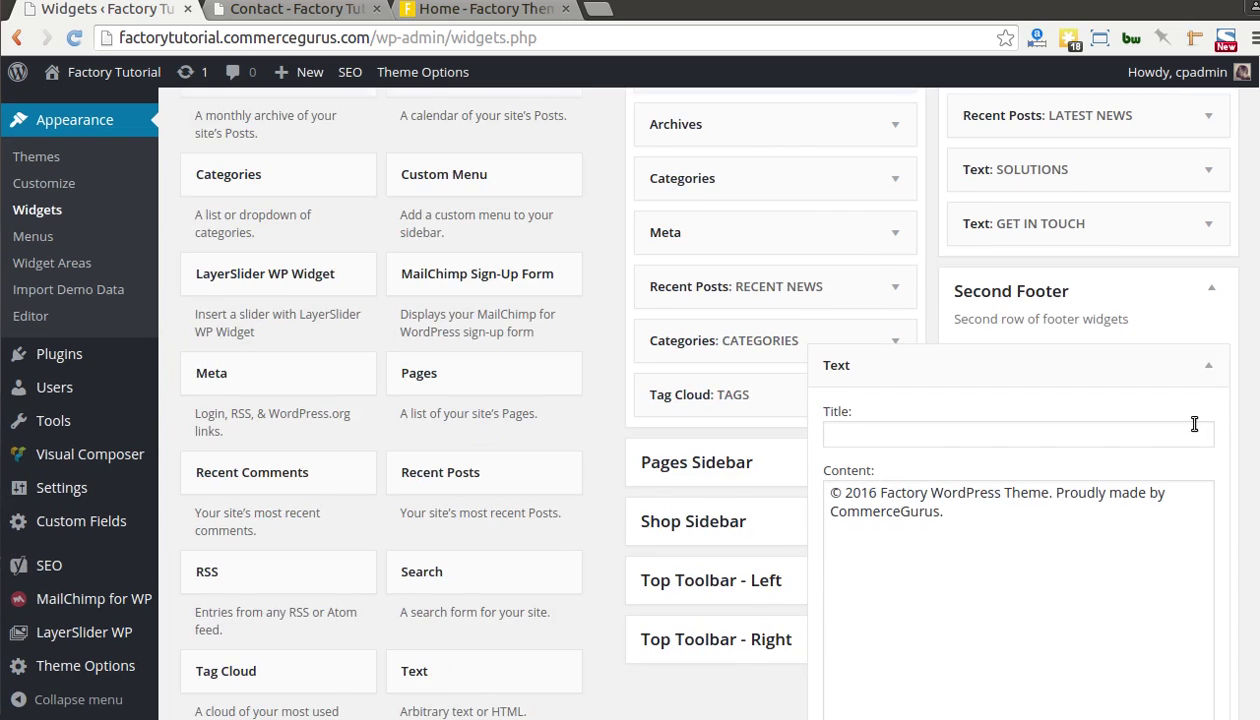
{"action": "scroll", "coordinate": [1193, 424], "scroll_direction": "down", "scroll_amount": 3}
{"action": "scroll", "coordinate": [1194, 424], "scroll_direction": "up", "scroll_amount": 2}
{"action": "left_click", "coordinate": [1198, 231]}
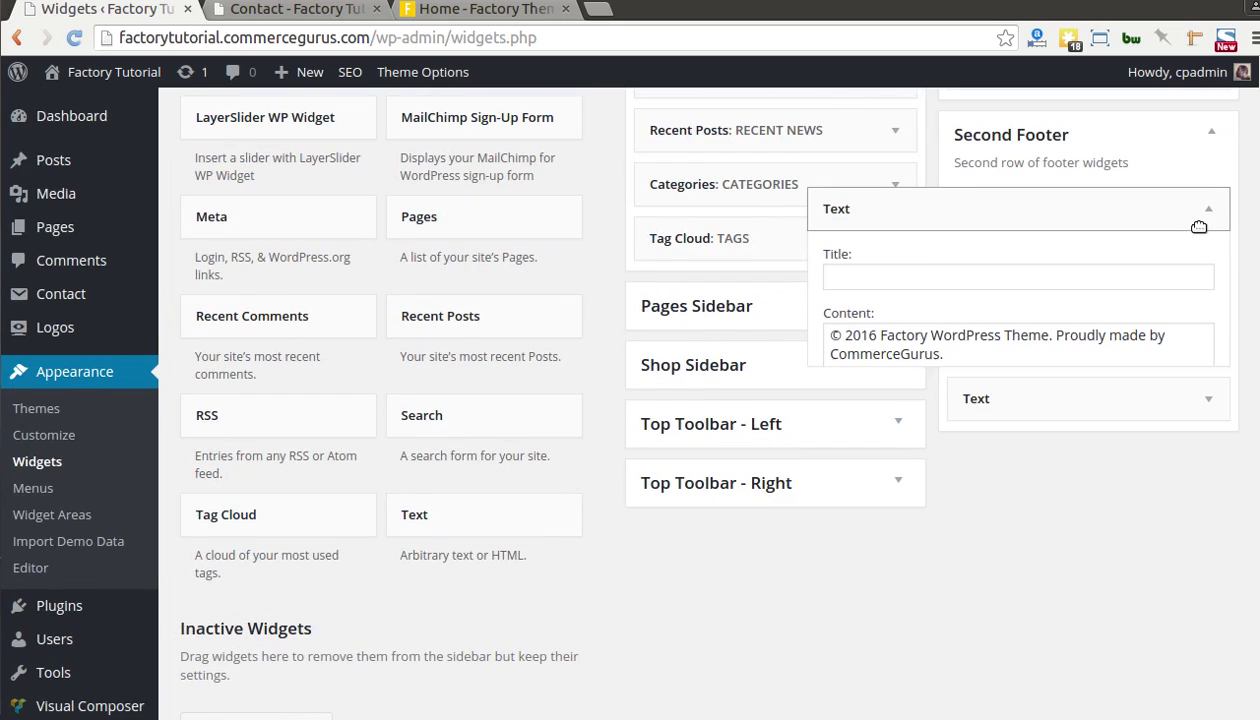
{"action": "left_click", "coordinate": [1208, 216]}
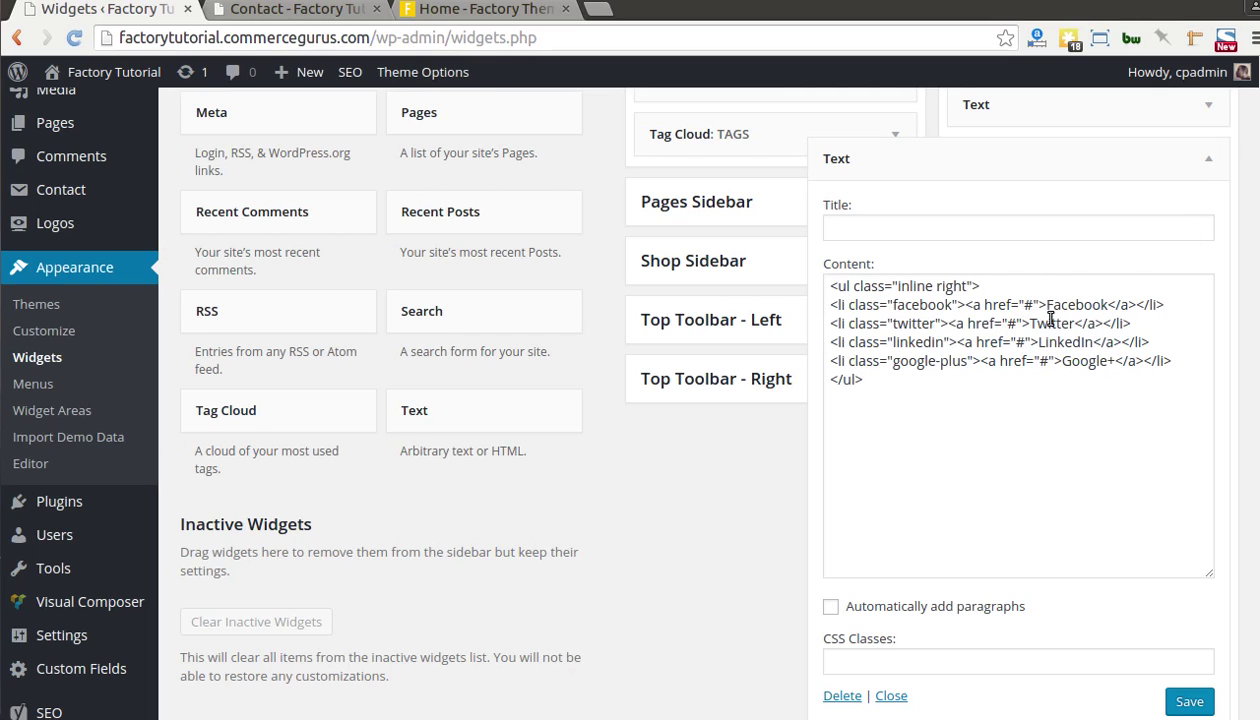
{"action": "left_click", "coordinate": [1204, 160]}
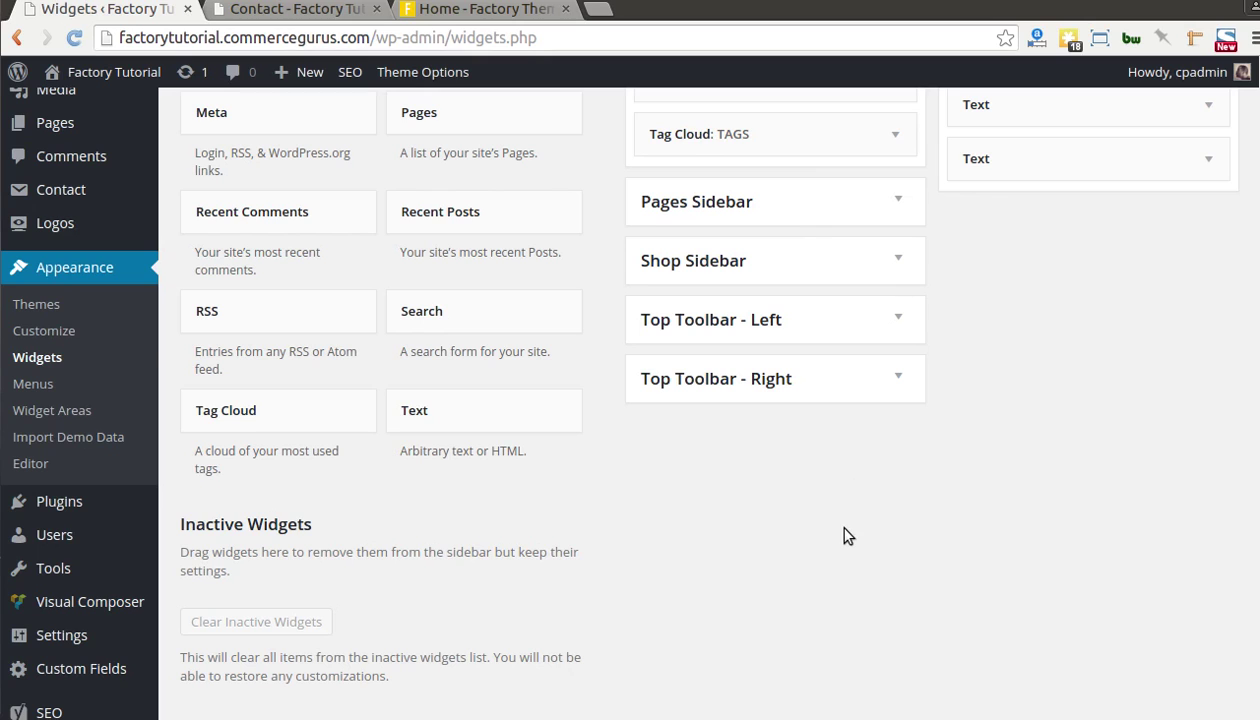
- Expand the Pages Sidebar area and review the options of its Advanced Sidebar Pages Menu widget
{"action": "scroll", "coordinate": [845, 535], "scroll_direction": "up", "scroll_amount": 6}
{"action": "scroll", "coordinate": [845, 533], "scroll_direction": "down", "scroll_amount": 3}
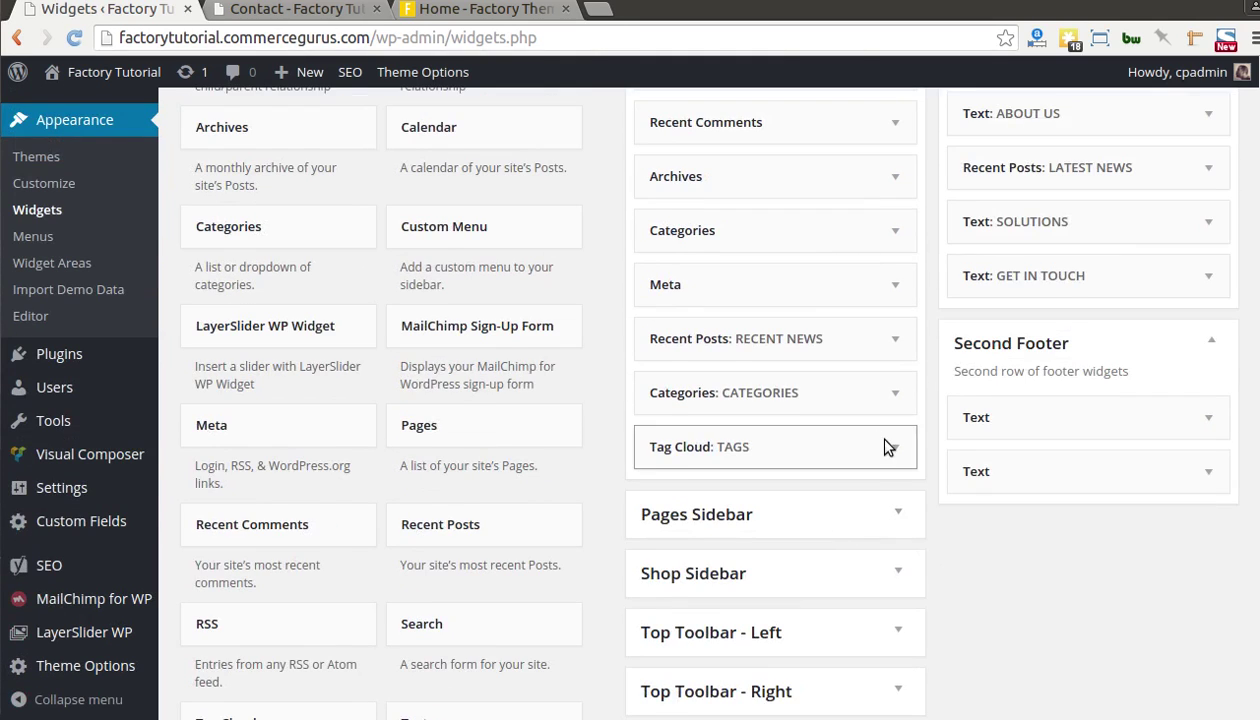
{"action": "scroll", "coordinate": [885, 447], "scroll_direction": "down", "scroll_amount": 3}
{"action": "left_click", "coordinate": [900, 351]}
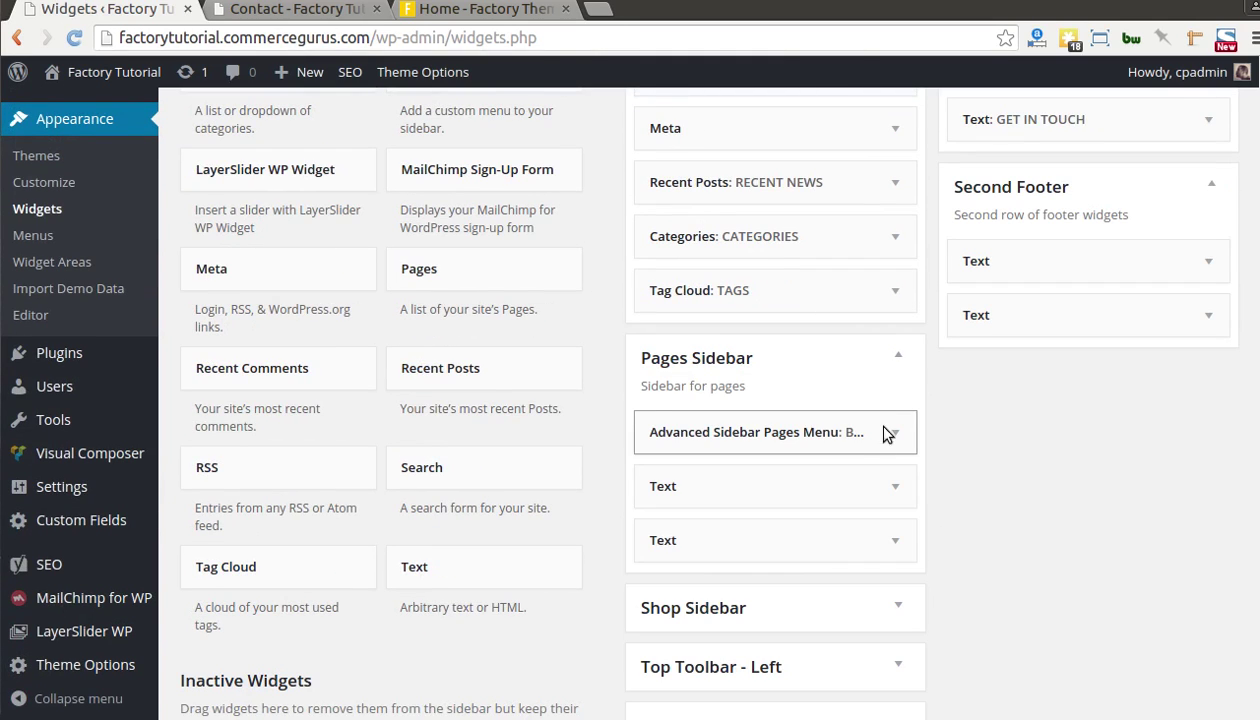
{"action": "left_click", "coordinate": [880, 424]}
{"action": "scroll", "coordinate": [808, 452], "scroll_direction": "down", "scroll_amount": 1}
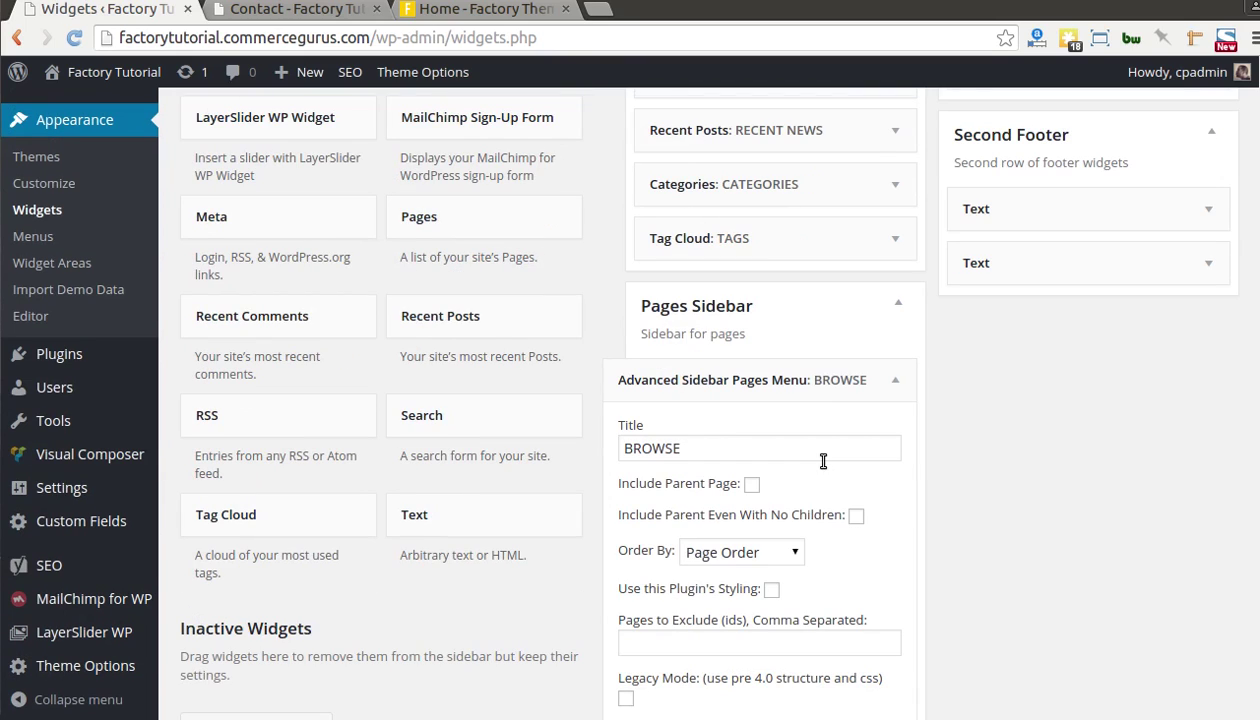
{"action": "scroll", "coordinate": [823, 461], "scroll_direction": "down", "scroll_amount": 5}
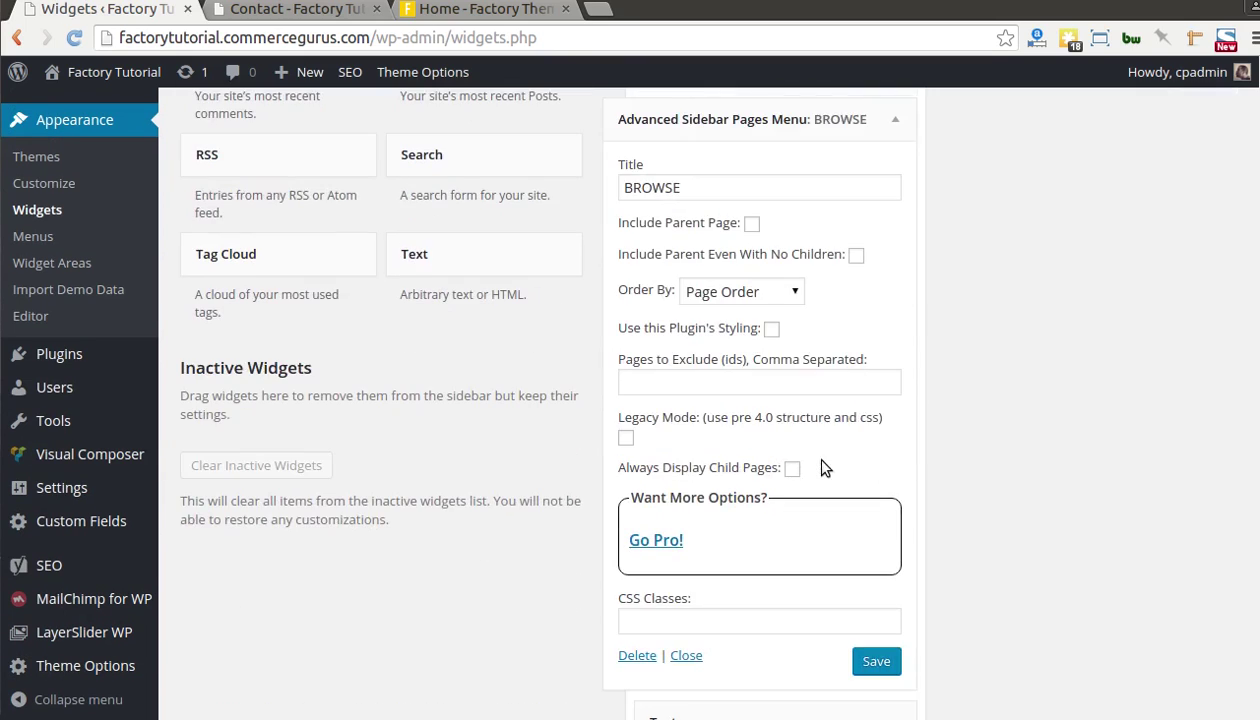
{"action": "scroll", "coordinate": [683, 399], "scroll_direction": "down", "scroll_amount": 6}
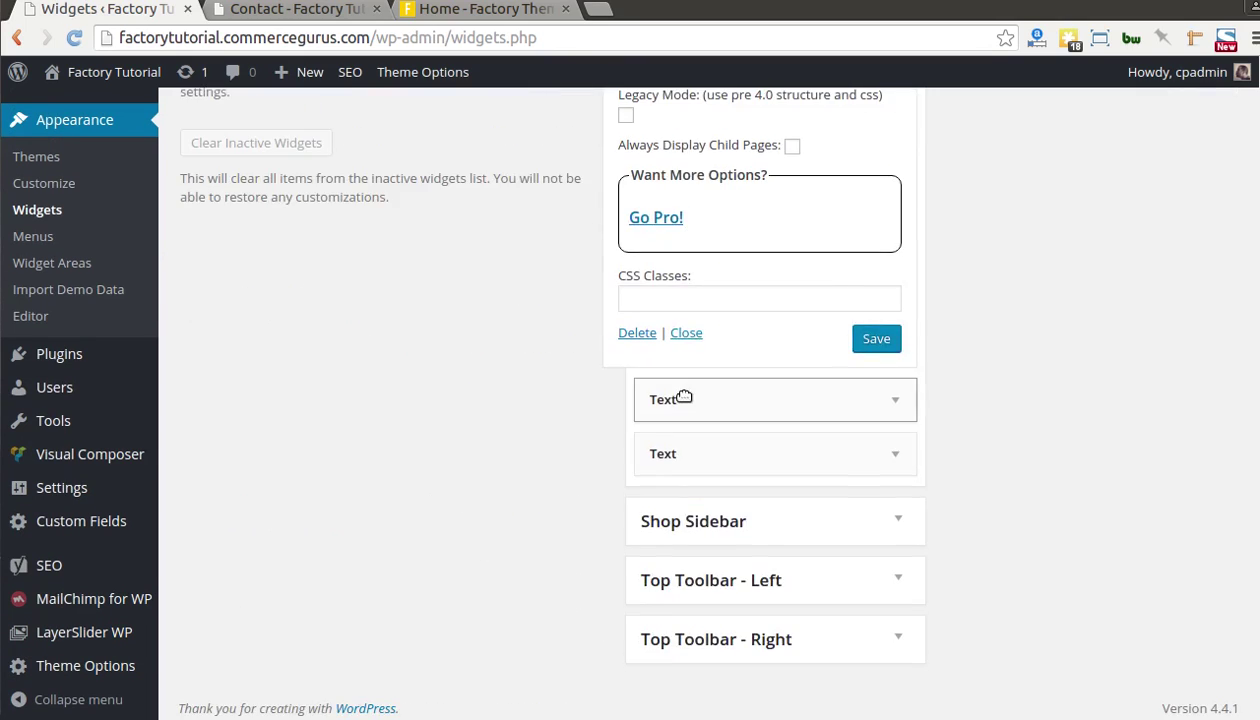
- Inspect the first text widget in the Pages Sidebar, and check what the Shop Sidebar area contains
{"action": "left_click", "coordinate": [880, 399]}
{"action": "scroll", "coordinate": [855, 426], "scroll_direction": "down", "scroll_amount": 7}
{"action": "scroll", "coordinate": [855, 426], "scroll_direction": "down", "scroll_amount": 4}
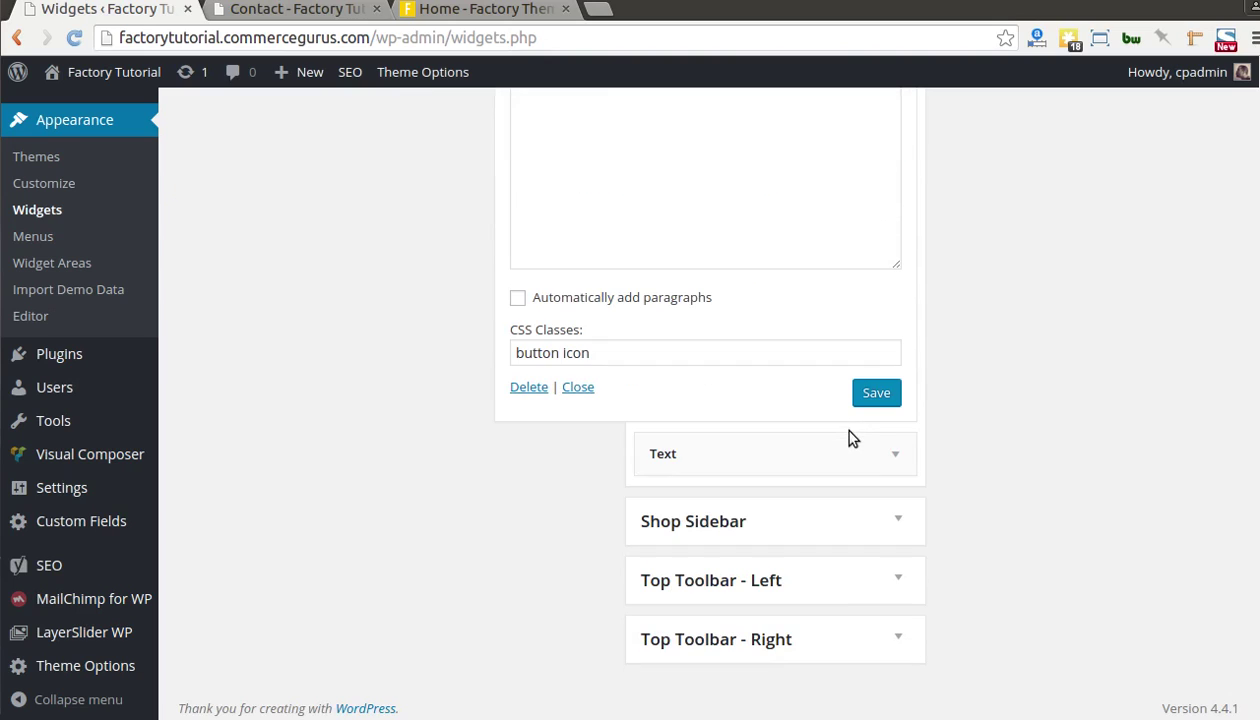
{"action": "left_click", "coordinate": [909, 514]}
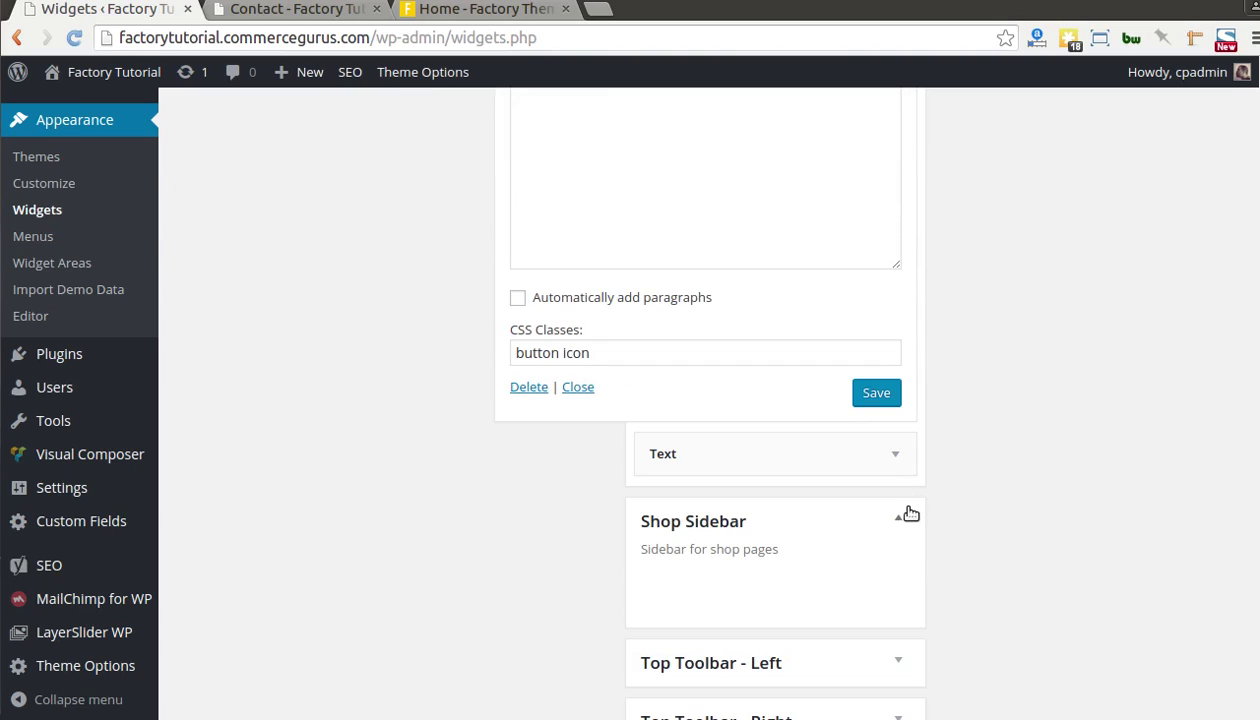
{"action": "left_click", "coordinate": [909, 514]}
- Expand the Top Toolbar - Left area and inspect the contact details markup in its text widget
{"action": "left_click", "coordinate": [884, 576]}
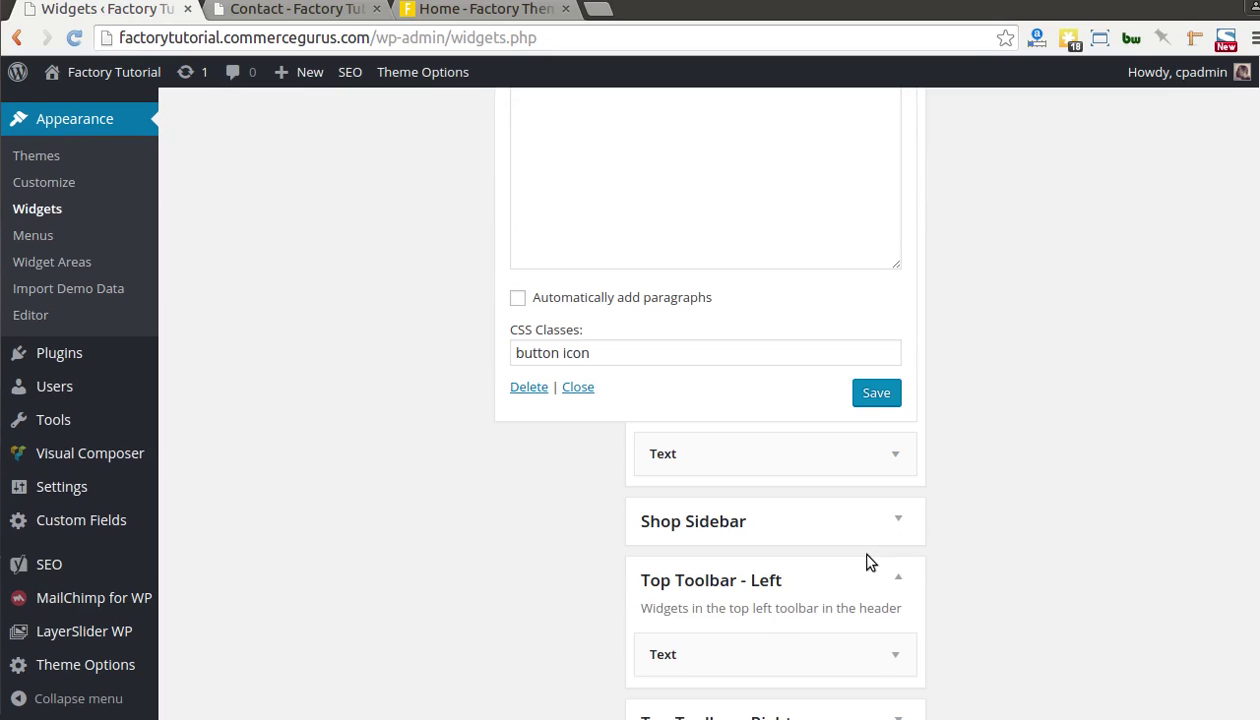
{"action": "scroll", "coordinate": [859, 555], "scroll_direction": "down", "scroll_amount": 2}
{"action": "left_click", "coordinate": [903, 576]}
{"action": "scroll", "coordinate": [880, 585], "scroll_direction": "down", "scroll_amount": 10}
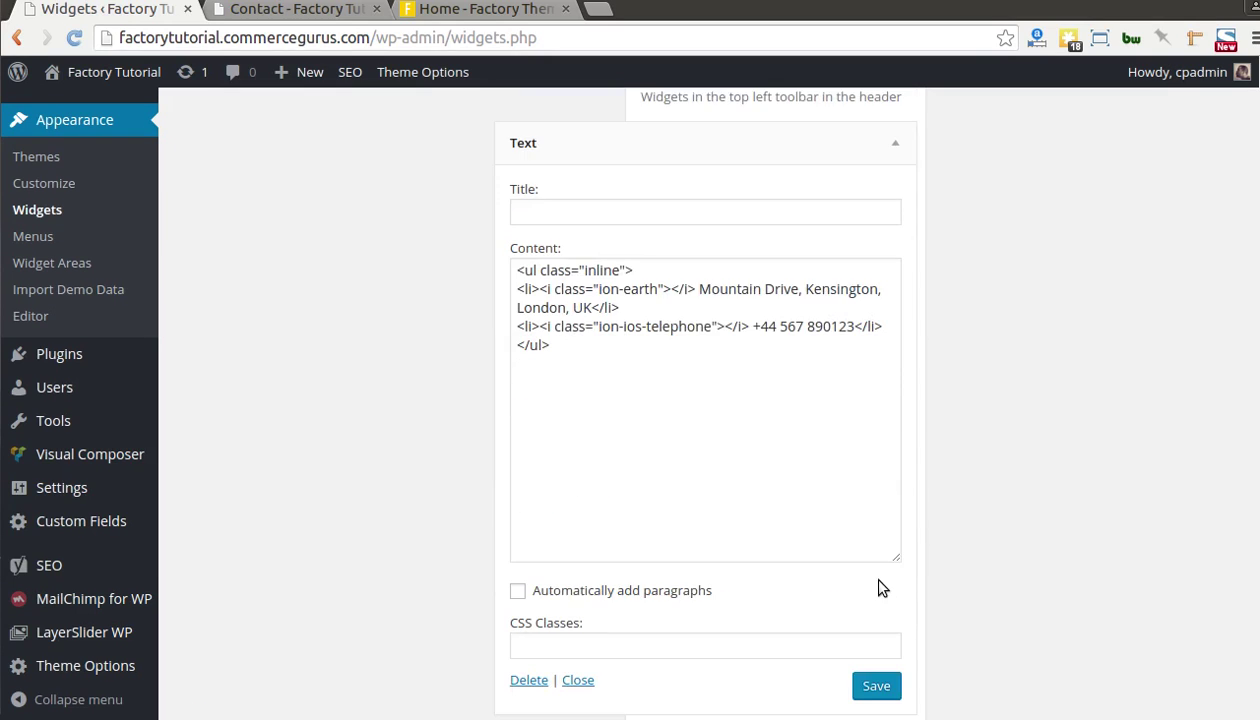
{"action": "scroll", "coordinate": [624, 464], "scroll_direction": "up", "scroll_amount": 18}
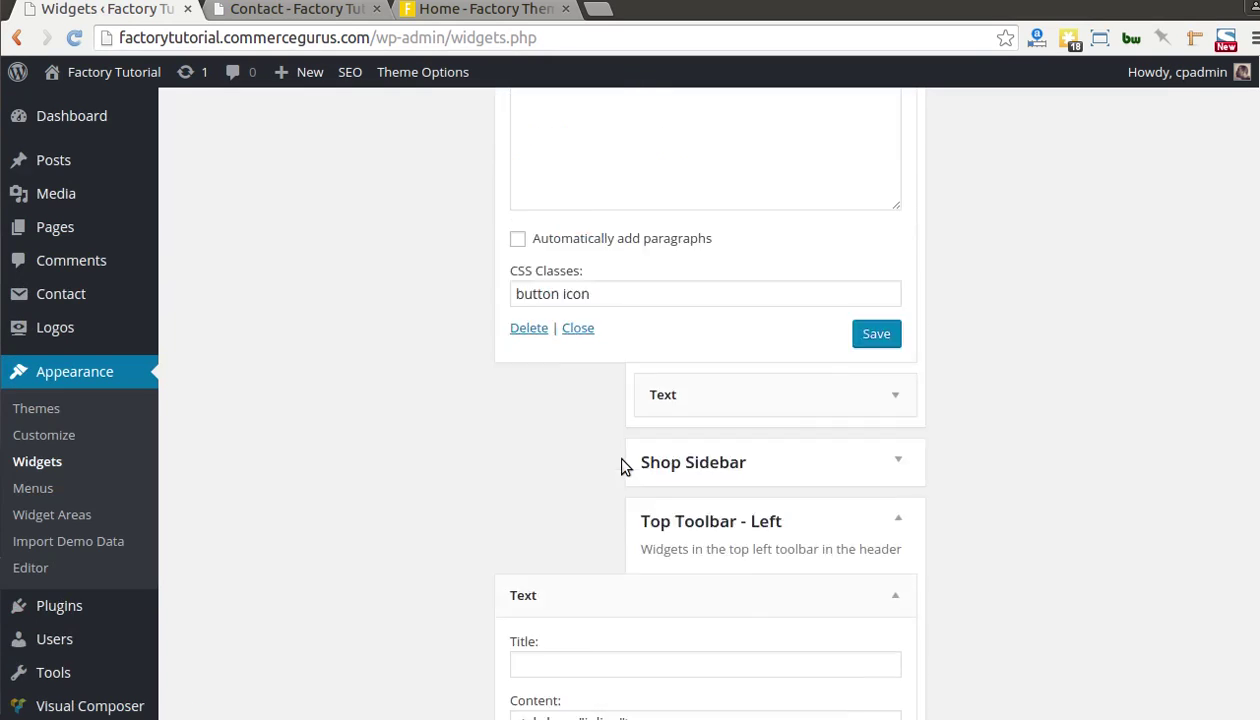
- Open the About page for editing from the pages list and view its live version on the site
{"action": "mouse_move", "coordinate": [44, 238]}
{"action": "left_click", "coordinate": [208, 232]}
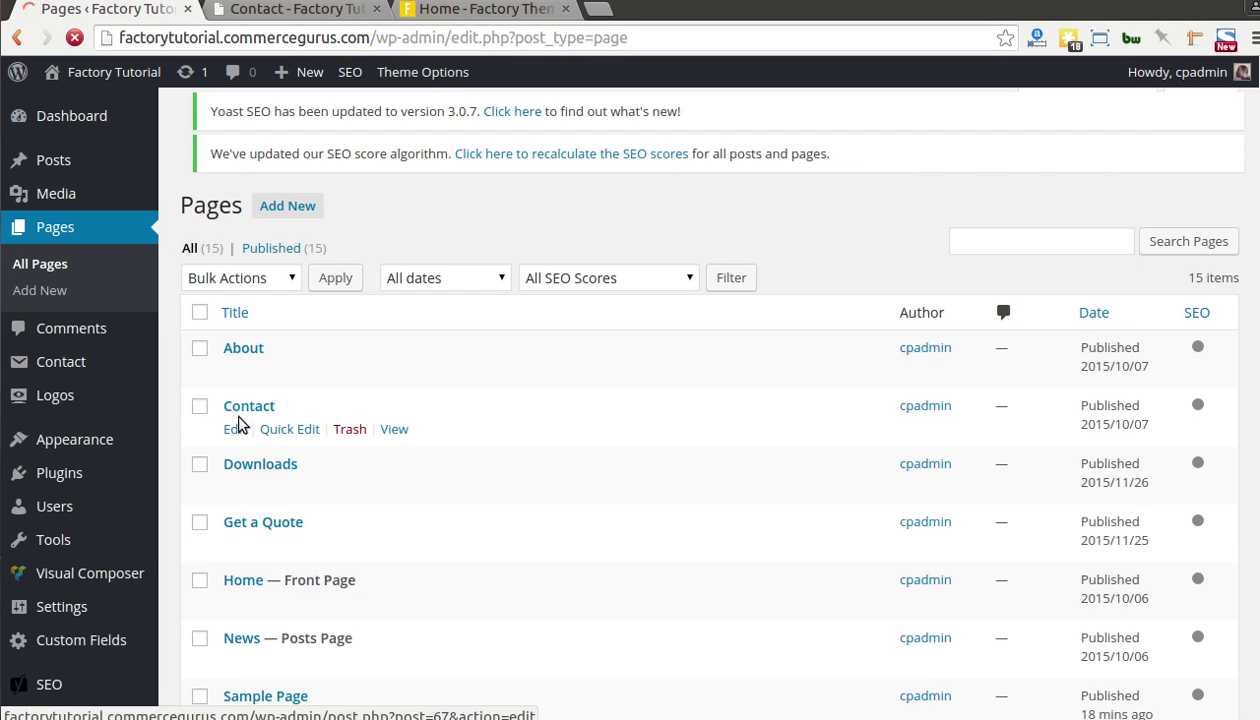
{"action": "left_click", "coordinate": [236, 396]}
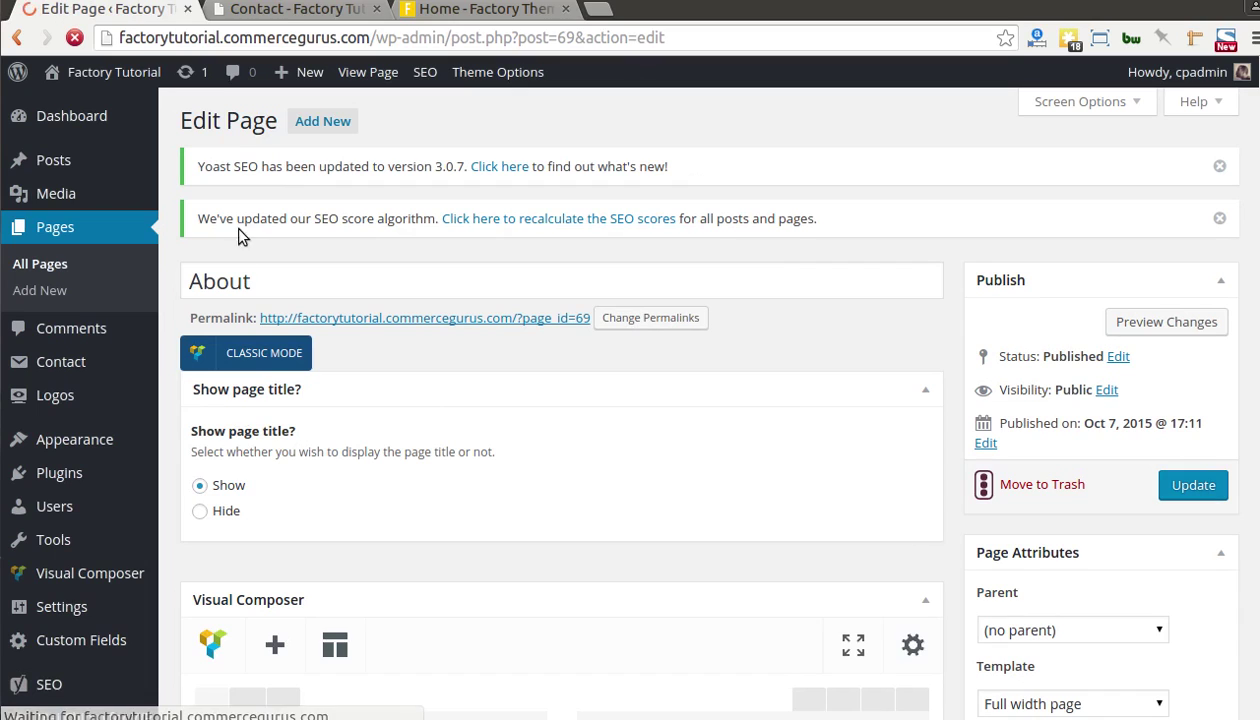
{"action": "left_click", "coordinate": [338, 14]}
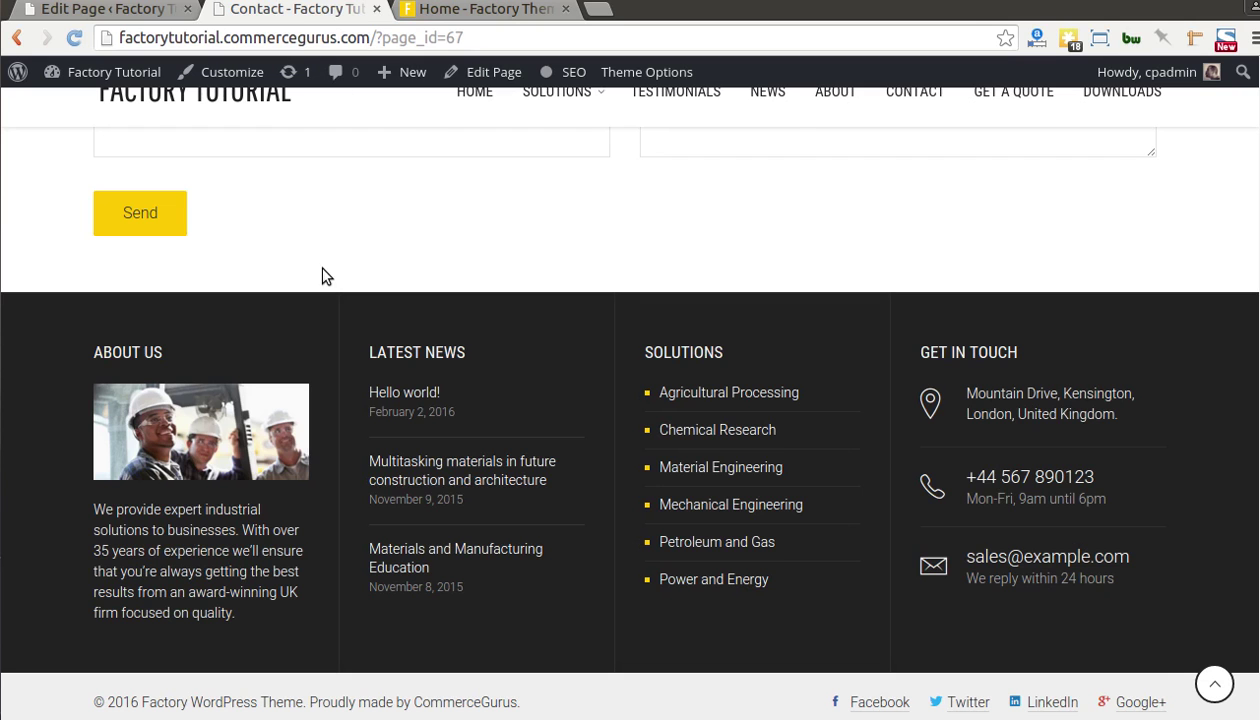
{"action": "scroll", "coordinate": [322, 276], "scroll_direction": "up", "scroll_amount": 15}
{"action": "left_click", "coordinate": [530, 245]}
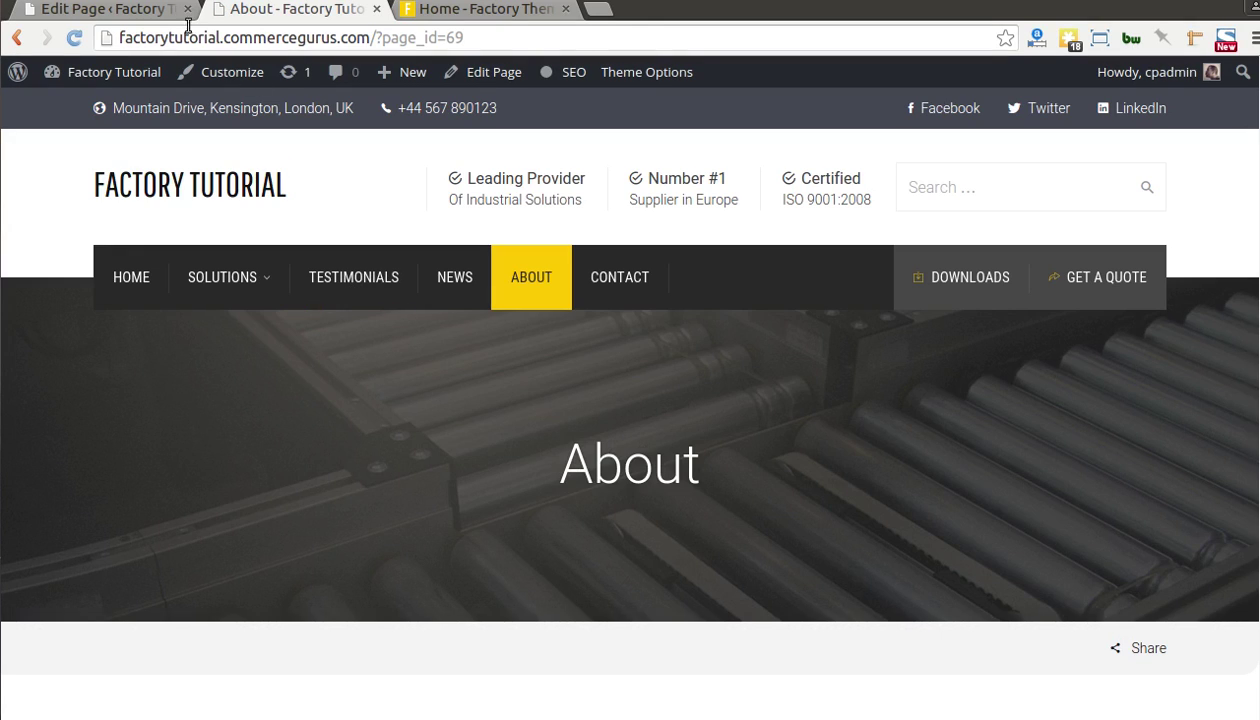
{"action": "left_click", "coordinate": [112, 12]}
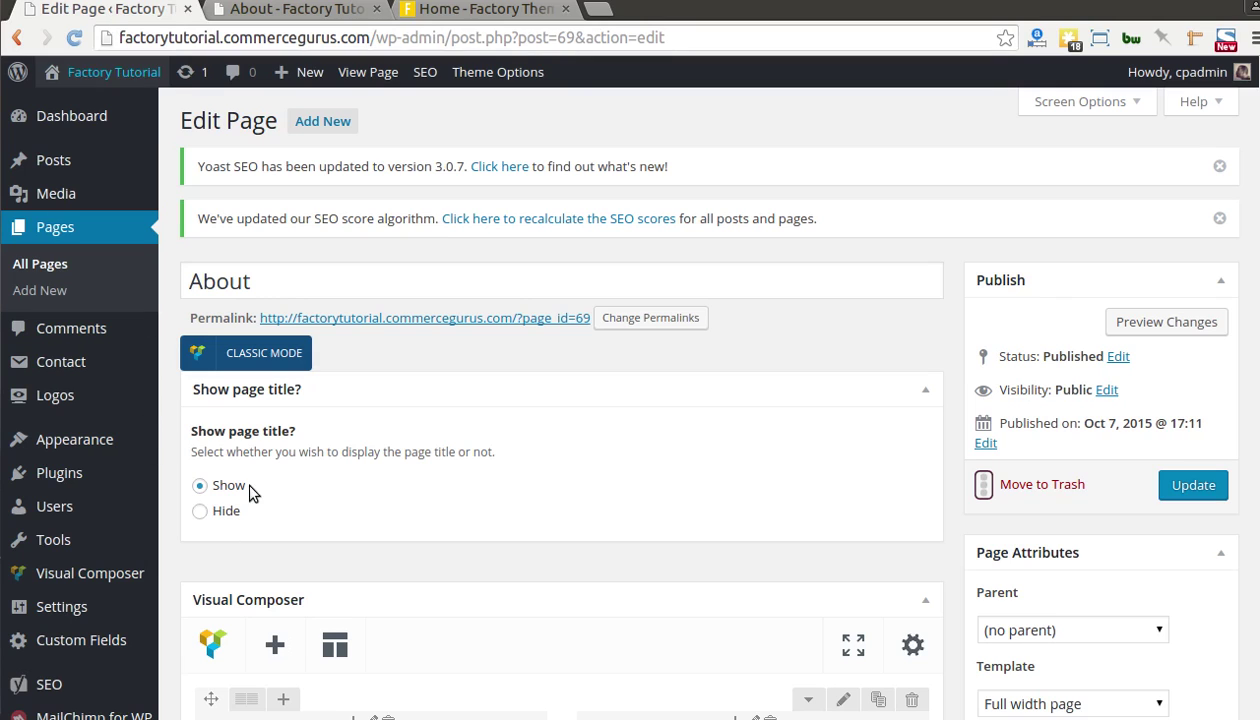
- Set the About page's title to Hide, update the page, and check the live About page
{"action": "left_click", "coordinate": [224, 511]}
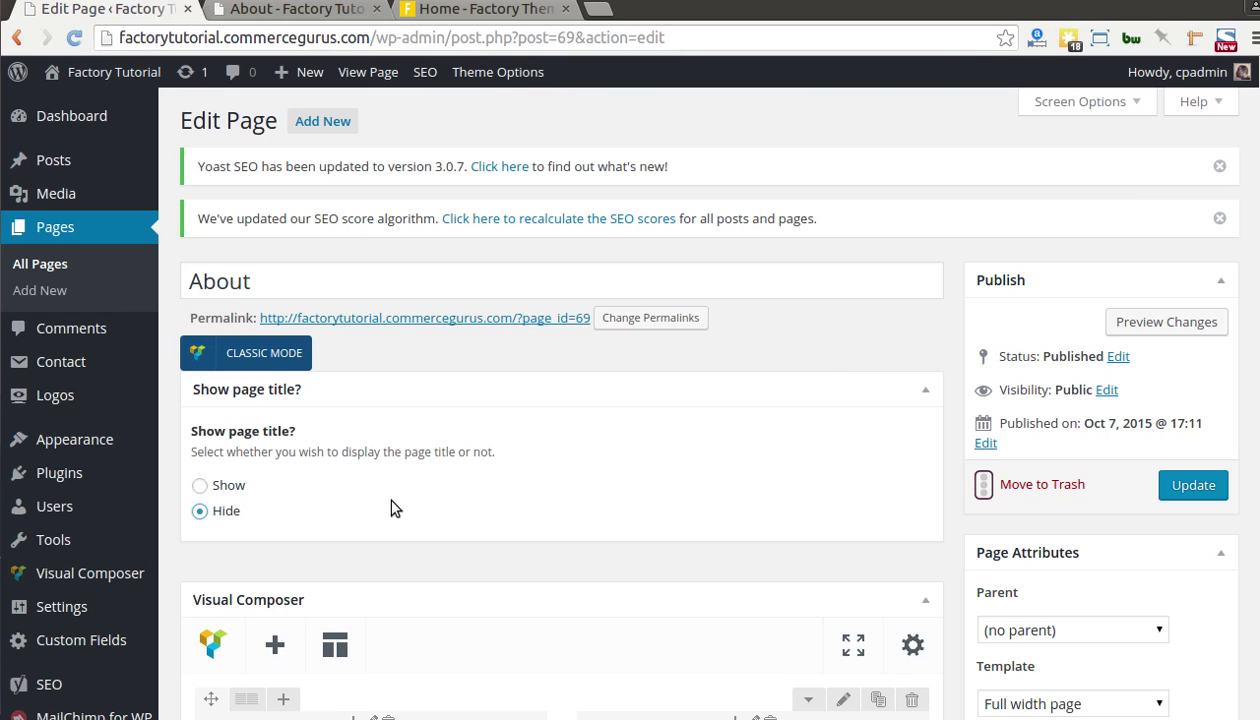
{"action": "left_click", "coordinate": [1162, 485]}
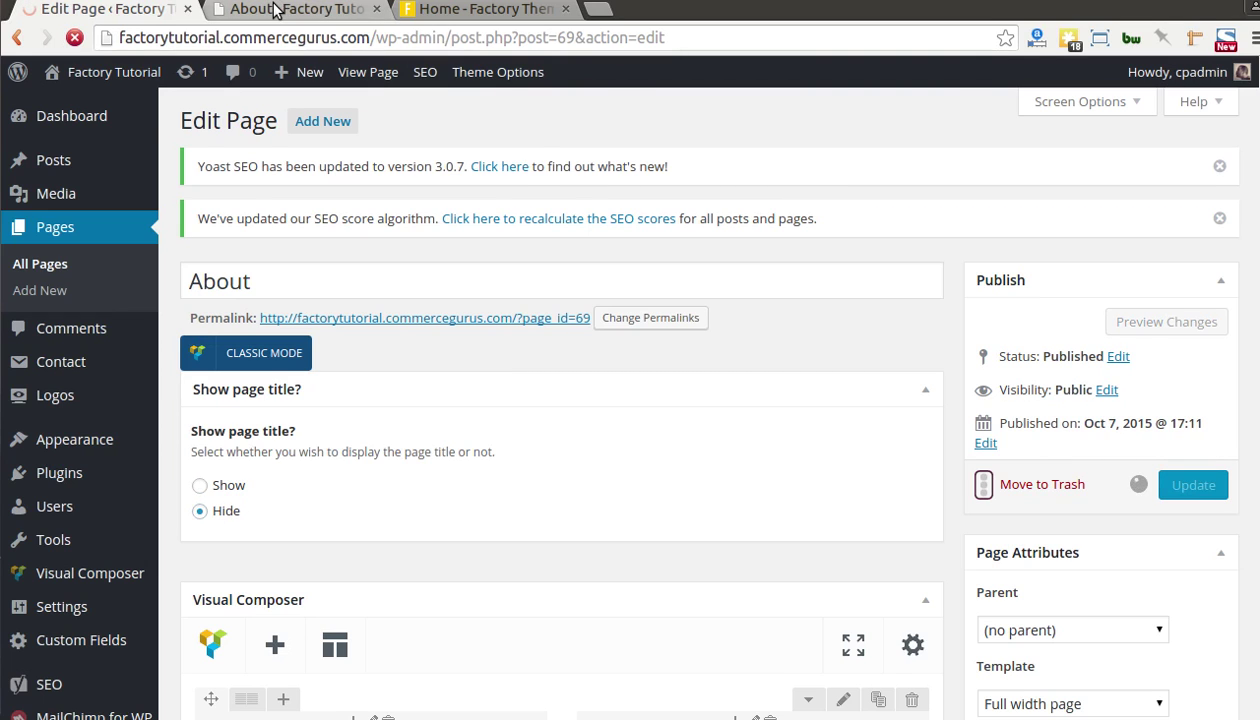
{"action": "left_click", "coordinate": [275, 10]}
{"action": "left_click", "coordinate": [488, 296]}
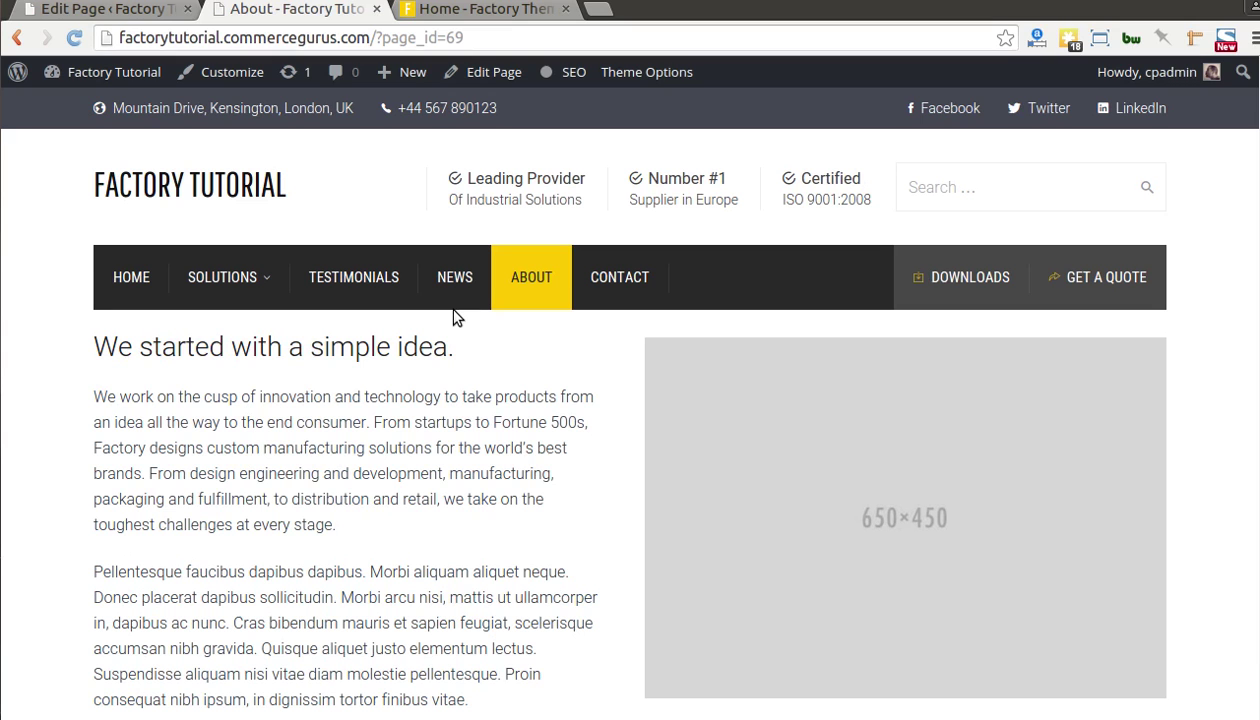
- Open the custom field groups in a new tab and inspect the "Show page title?" field group
{"action": "left_click", "coordinate": [110, 10]}
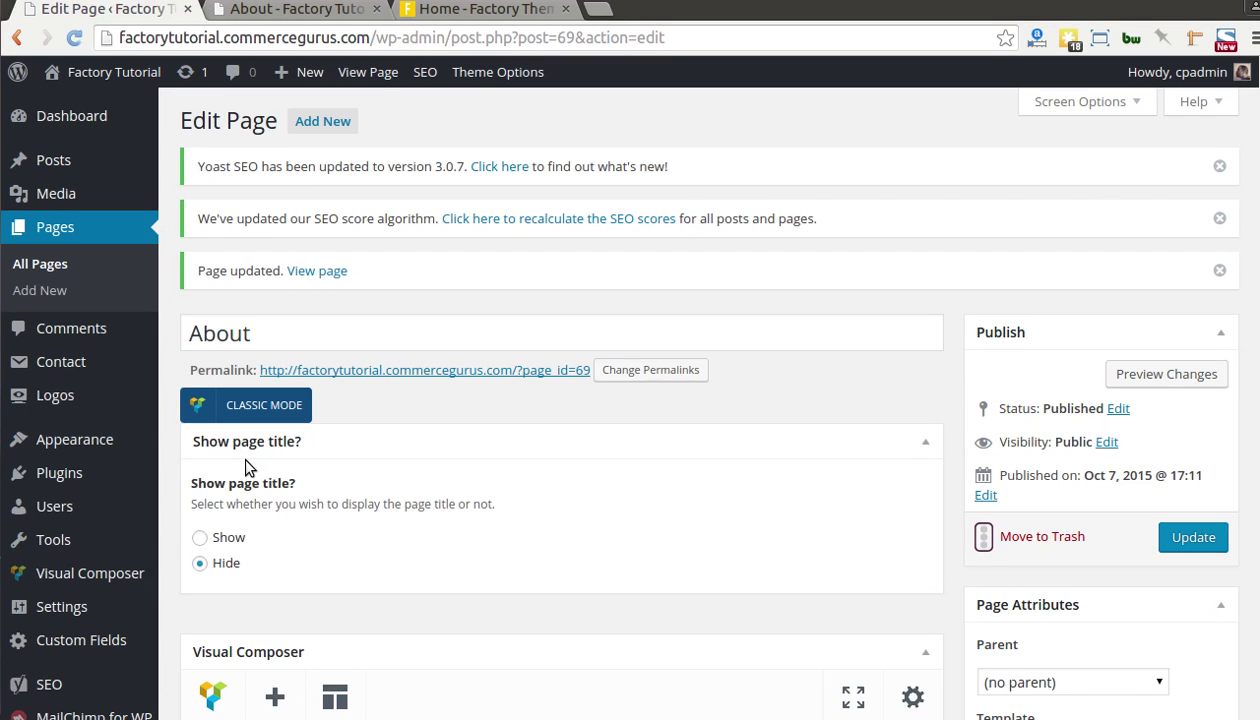
{"action": "scroll", "coordinate": [241, 475], "scroll_direction": "down", "scroll_amount": 2}
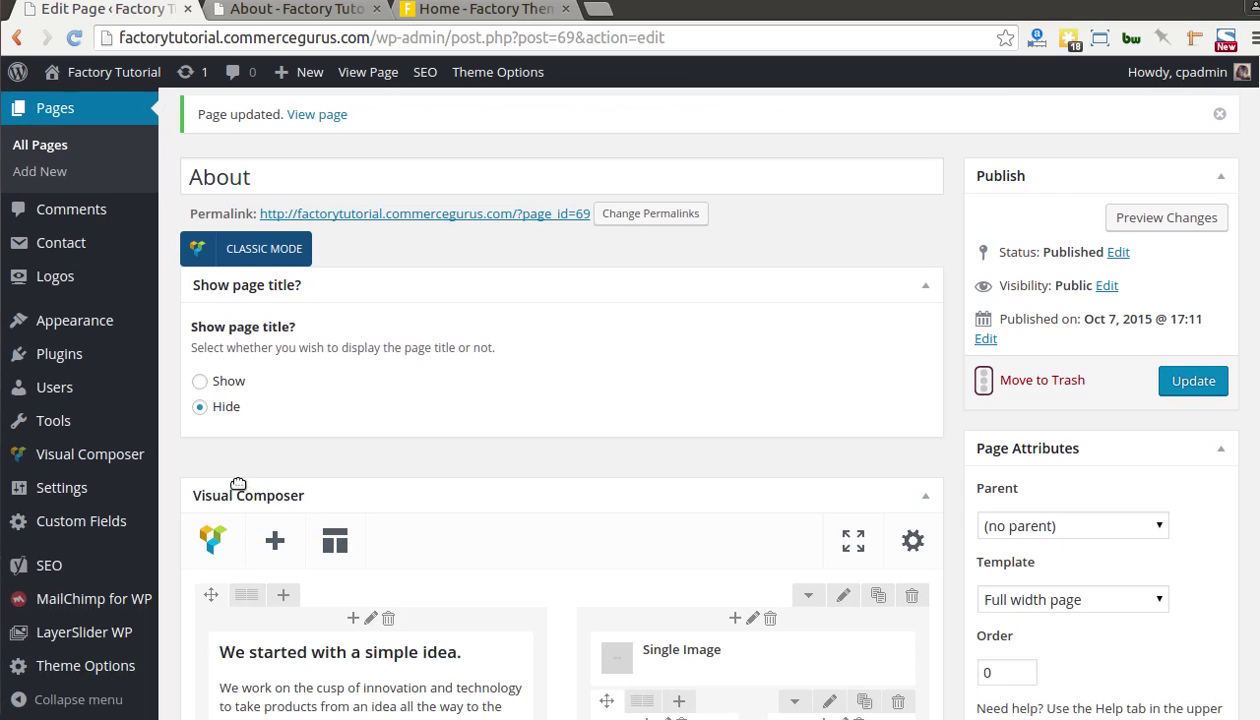
{"action": "mouse_move", "coordinate": [5, 515]}
{"action": "scroll", "coordinate": [5, 515], "scroll_direction": "down", "scroll_amount": 1}
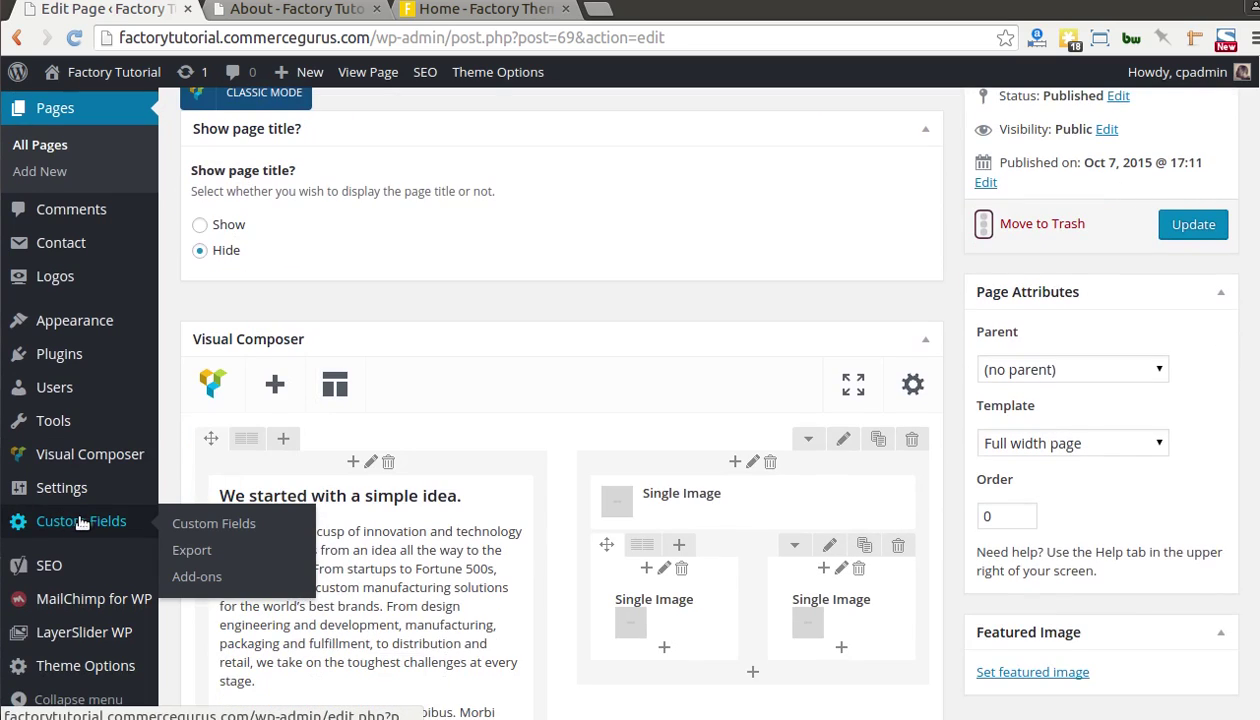
{"action": "right_click", "coordinate": [190, 528]}
{"action": "left_click", "coordinate": [190, 530]}
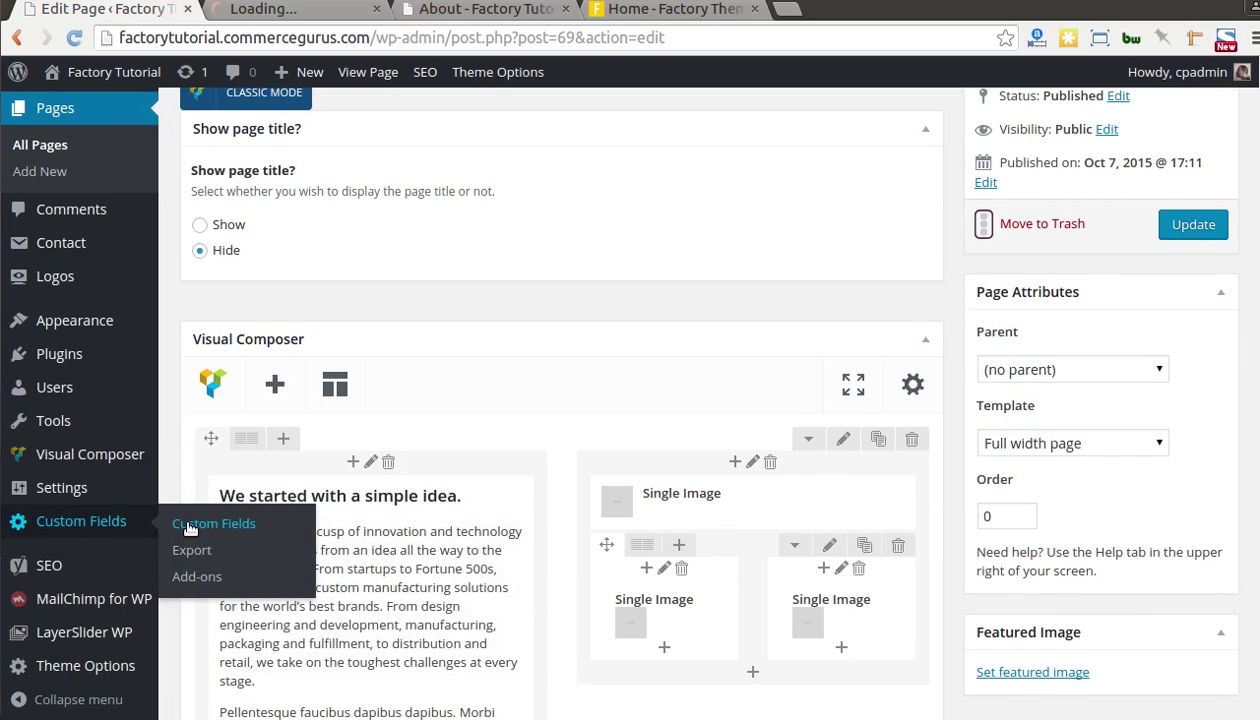
{"action": "key", "text": "ctrl+Tab"}
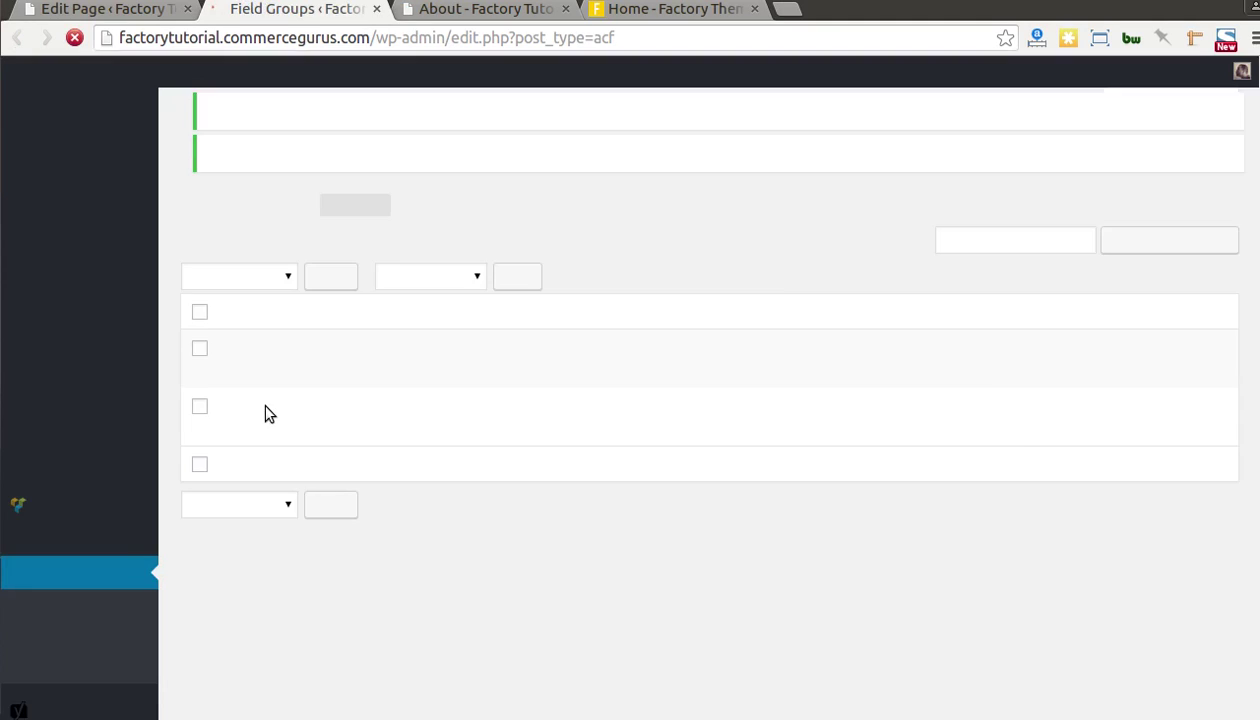
{"action": "mouse_move", "coordinate": [248, 345]}
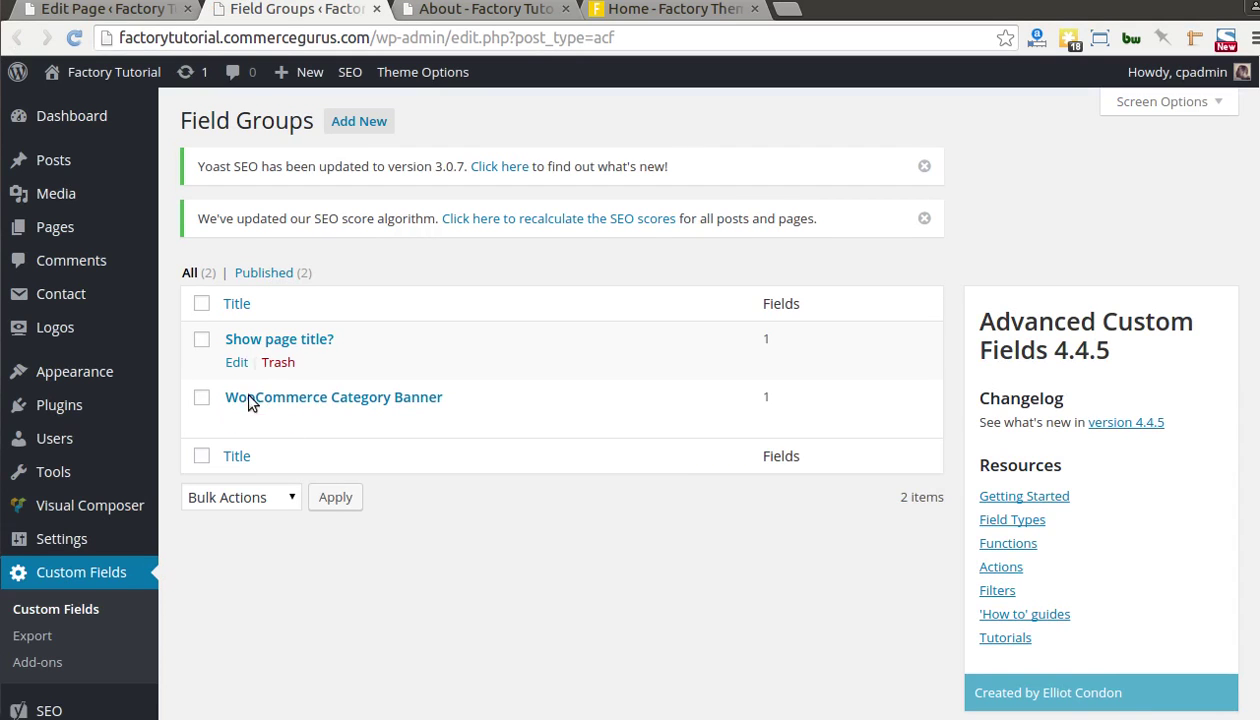
{"action": "left_click", "coordinate": [238, 364]}
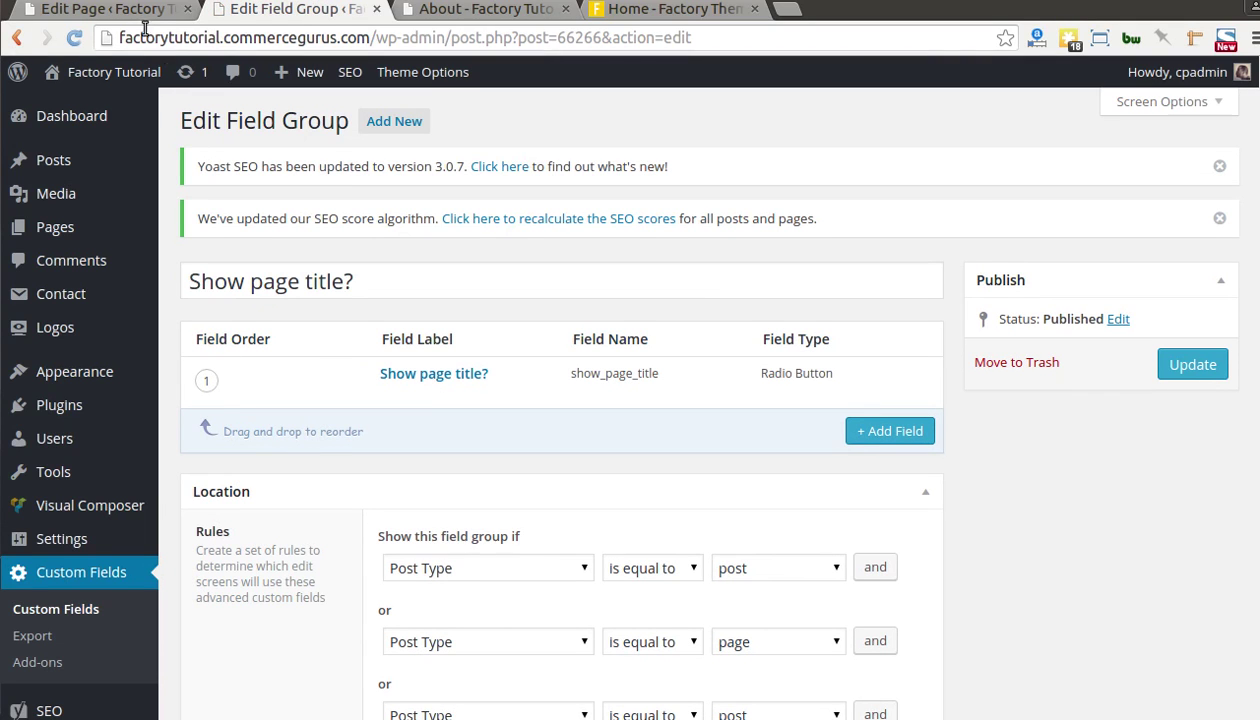
- Return to the About page editor and examine its Visual Composer layout down to the Yoast SEO section
{"action": "left_click", "coordinate": [120, 9]}
{"action": "key", "text": "ctrl+Tab"}
{"action": "left_click", "coordinate": [120, 16]}
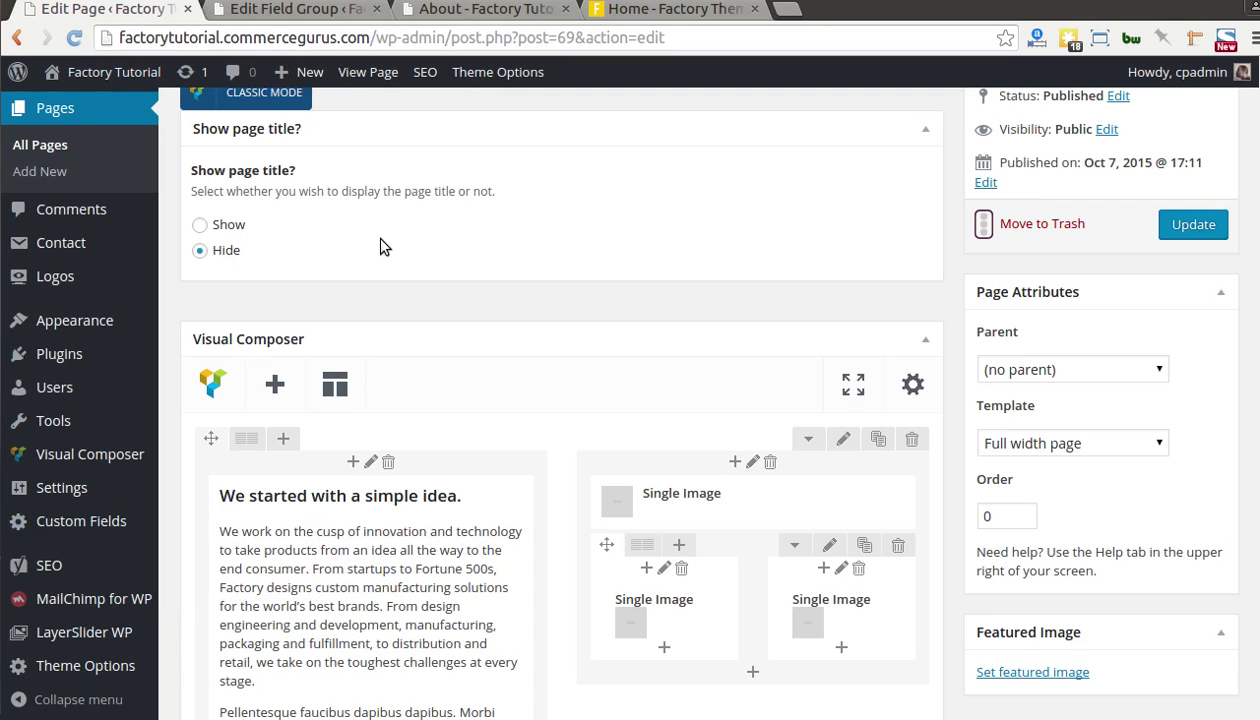
{"action": "scroll", "coordinate": [467, 415], "scroll_direction": "down", "scroll_amount": 5}
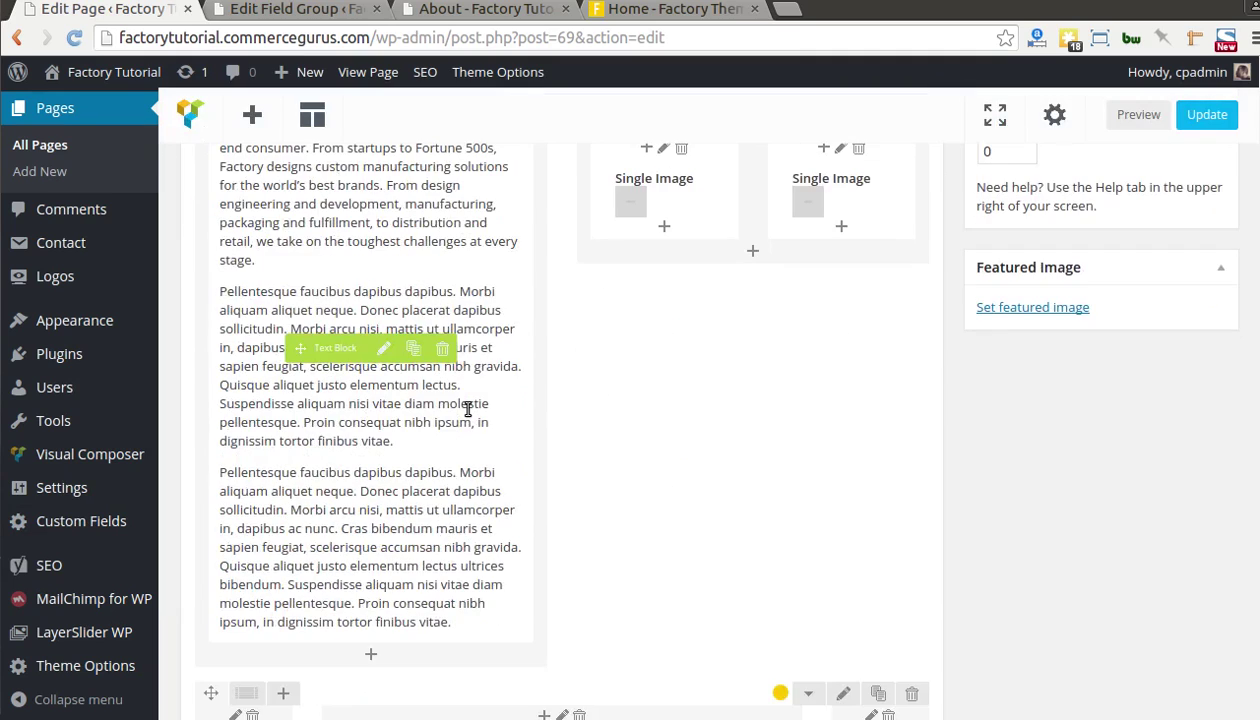
{"action": "scroll", "coordinate": [467, 415], "scroll_direction": "up", "scroll_amount": 4}
{"action": "scroll", "coordinate": [467, 415], "scroll_direction": "down", "scroll_amount": 1}
{"action": "scroll", "coordinate": [467, 415], "scroll_direction": "down", "scroll_amount": 10}
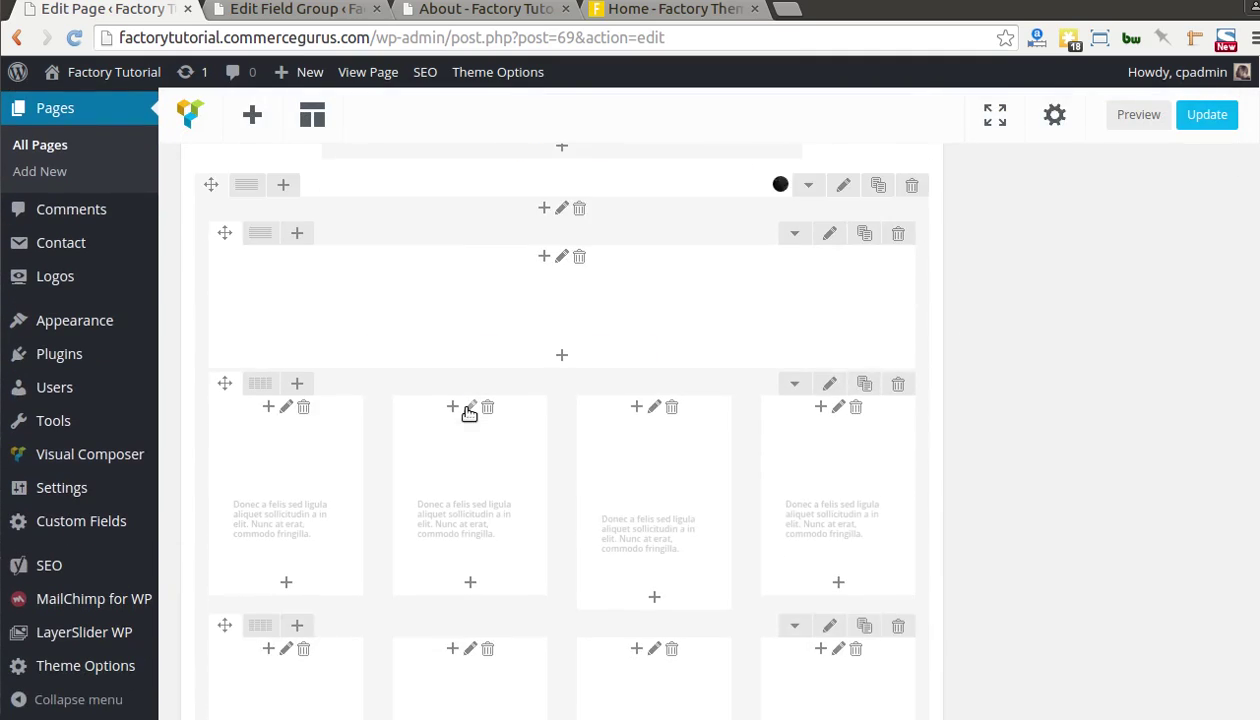
{"action": "scroll", "coordinate": [467, 415], "scroll_direction": "down", "scroll_amount": 5}
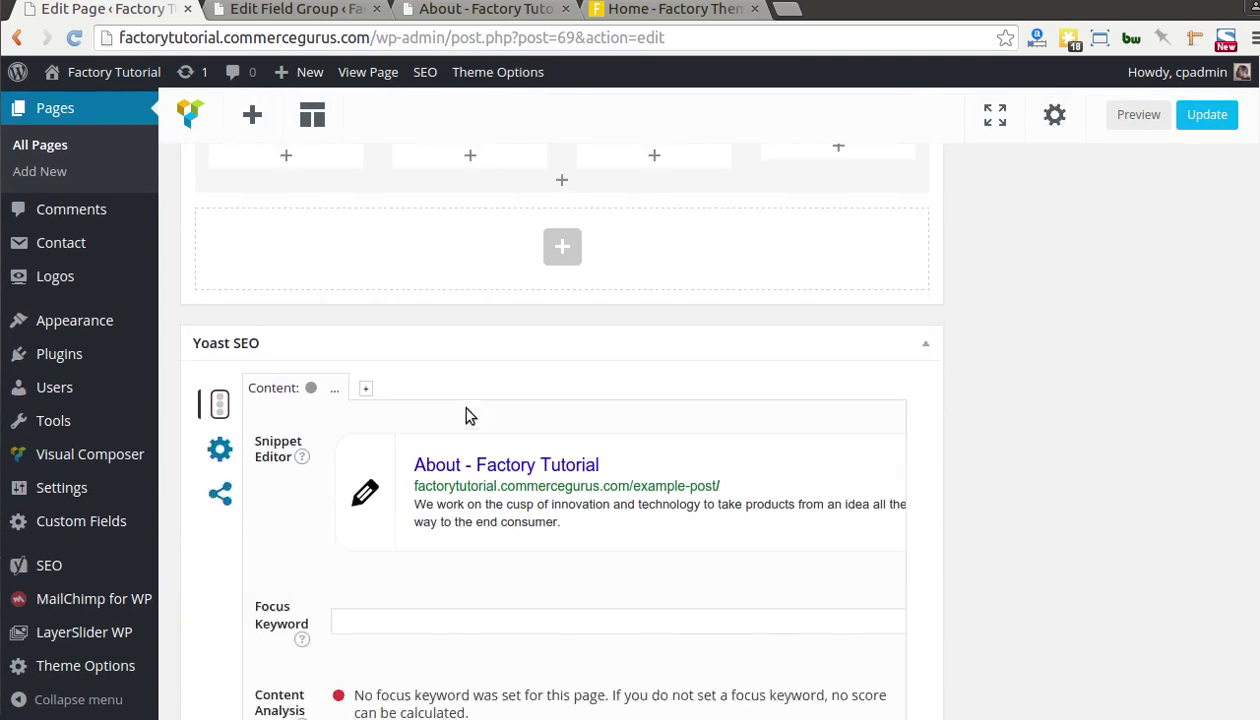
- Review the available page templates in the About page's attributes, leaving the template selection as it is
{"action": "scroll", "coordinate": [467, 415], "scroll_direction": "up", "scroll_amount": 7}
{"action": "scroll", "coordinate": [467, 415], "scroll_direction": "up", "scroll_amount": 10}
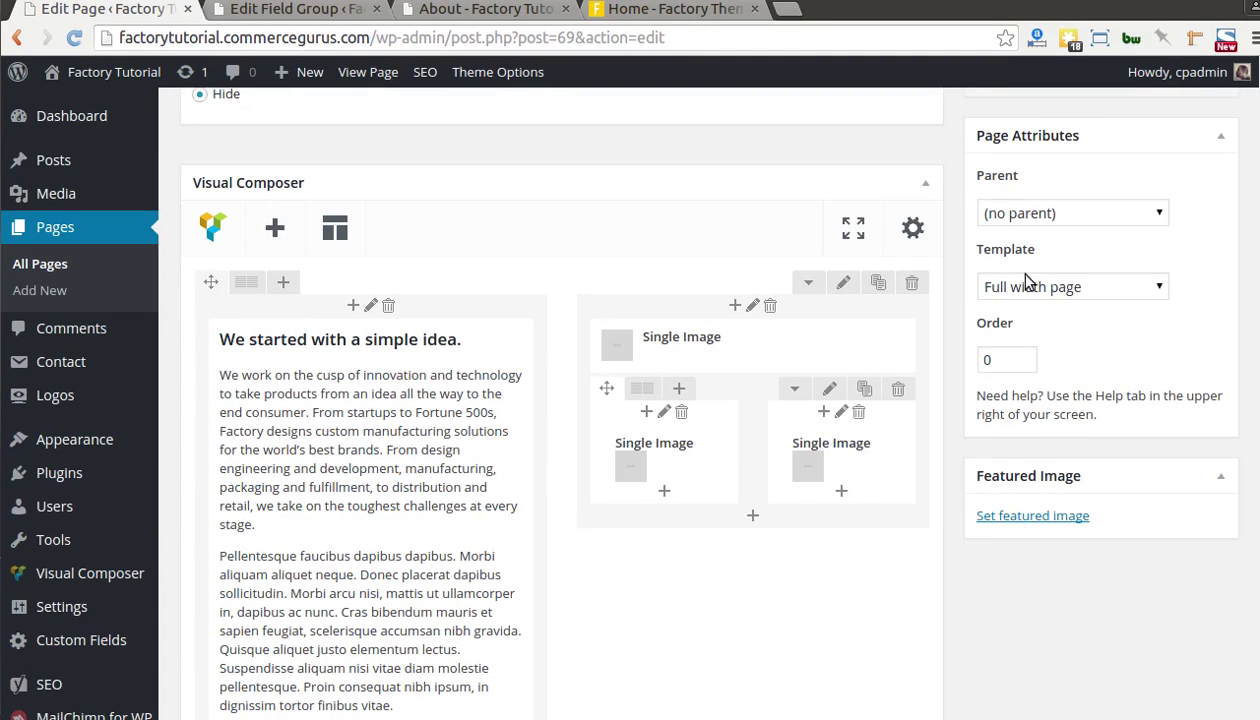
{"action": "left_click", "coordinate": [1058, 288]}
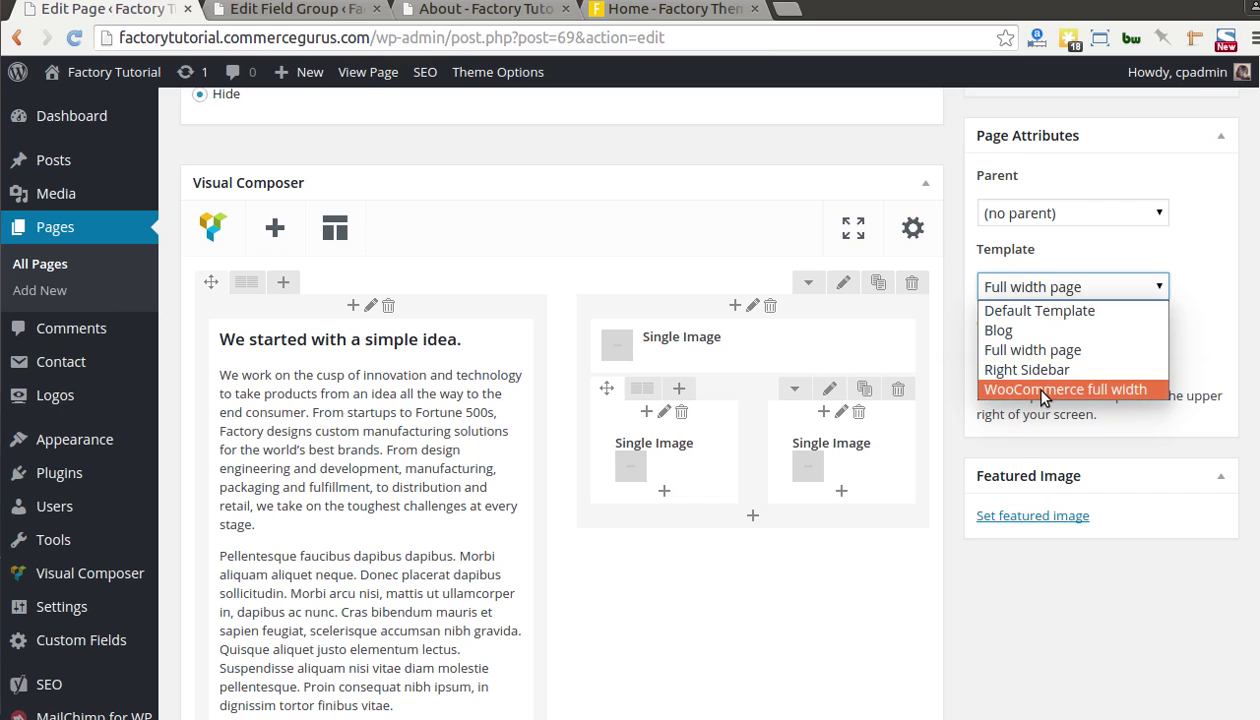
{"action": "left_click", "coordinate": [1085, 248]}
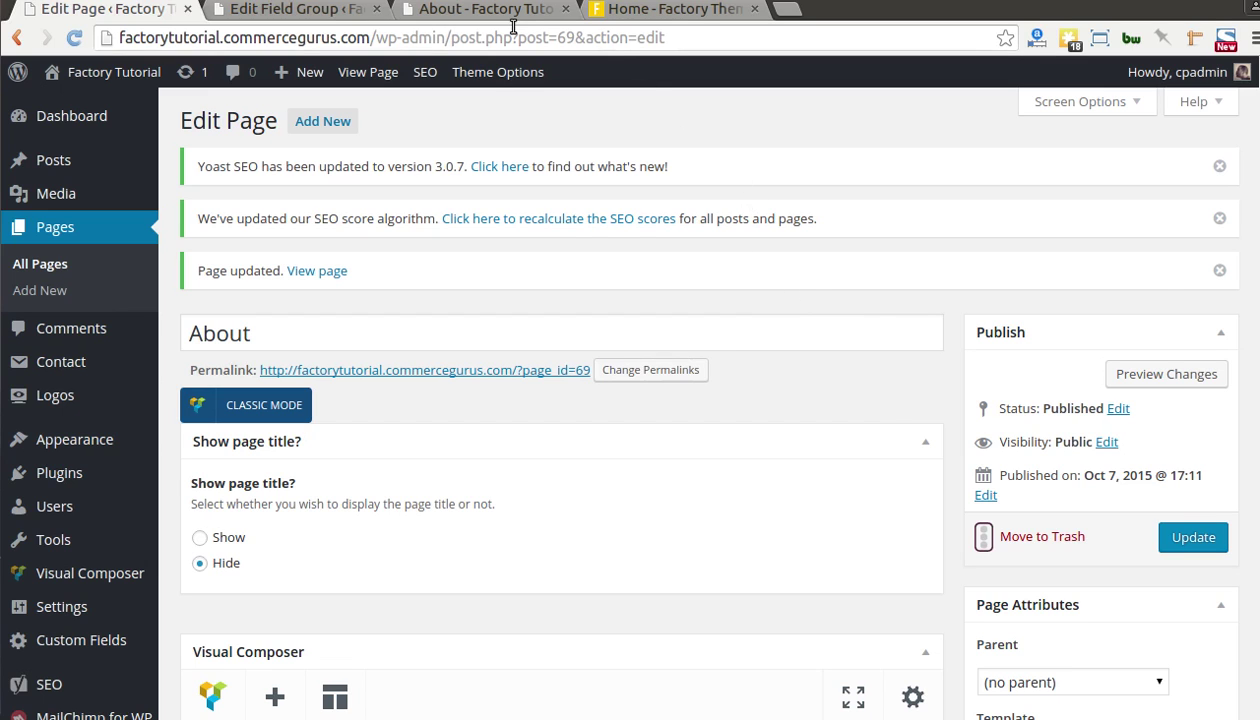
- Switch to the file manager and open the Factory theme documentation from the Documentation folder inside FACTORY_PACKAGE
{"action": "key", "text": "alt+Tab"}
{"action": "key", "text": "alt+Tab"}
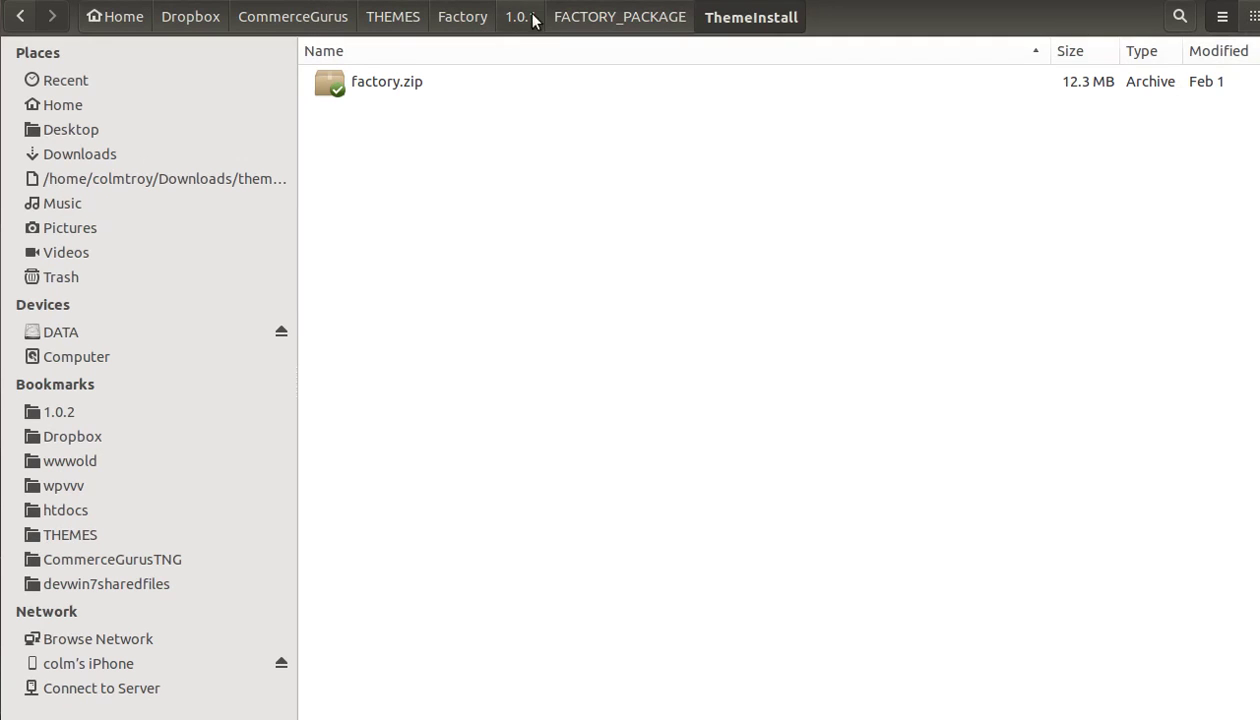
{"action": "left_click", "coordinate": [610, 16]}
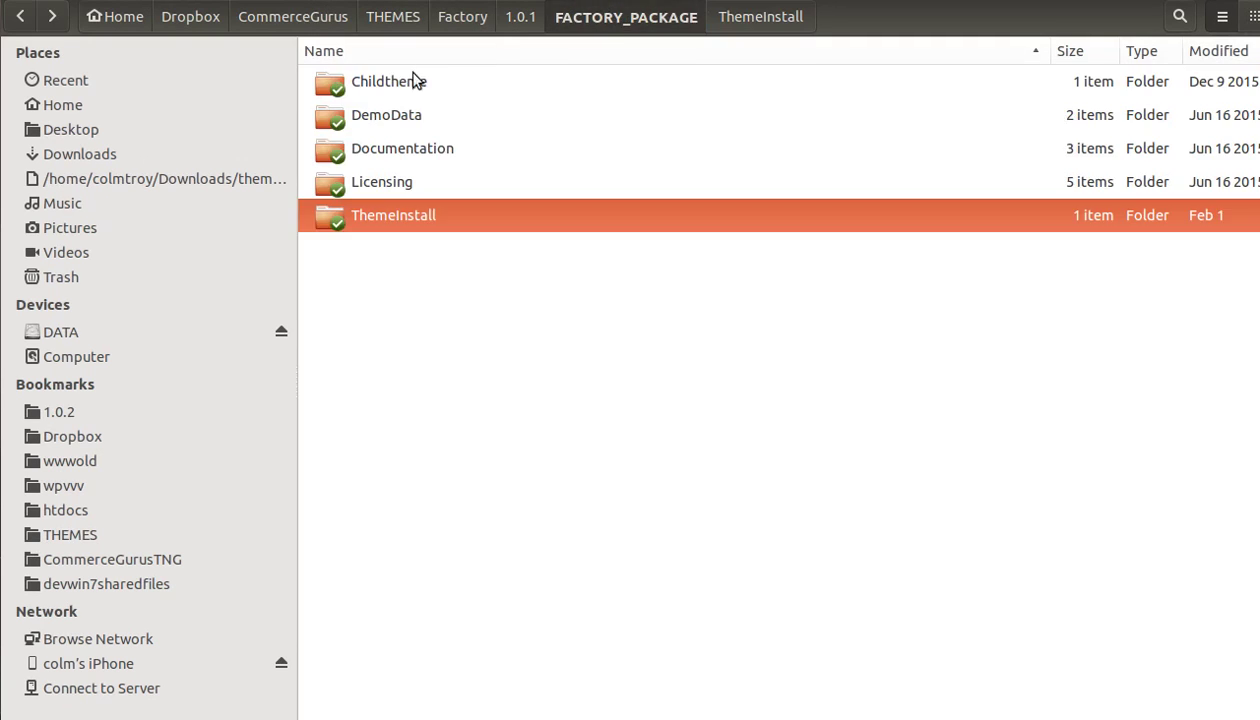
{"action": "double_click", "coordinate": [391, 150]}
{"action": "double_click", "coordinate": [393, 89]}
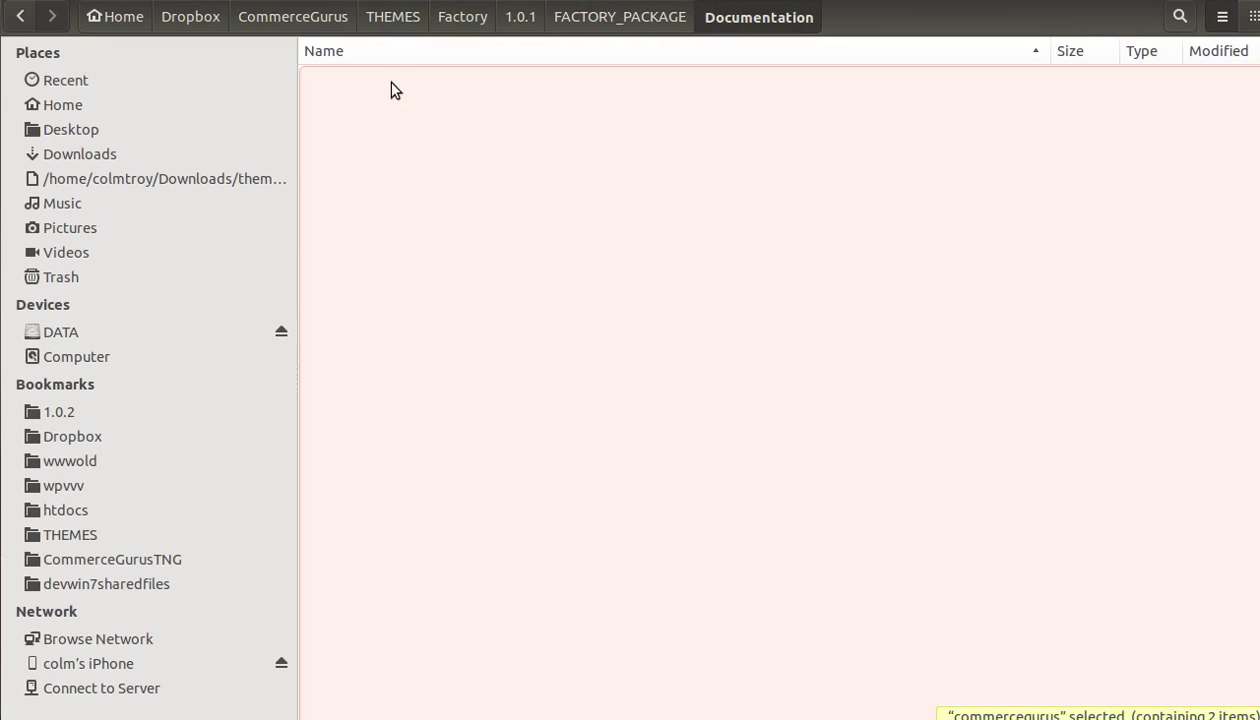
{"action": "double_click", "coordinate": [390, 85]}
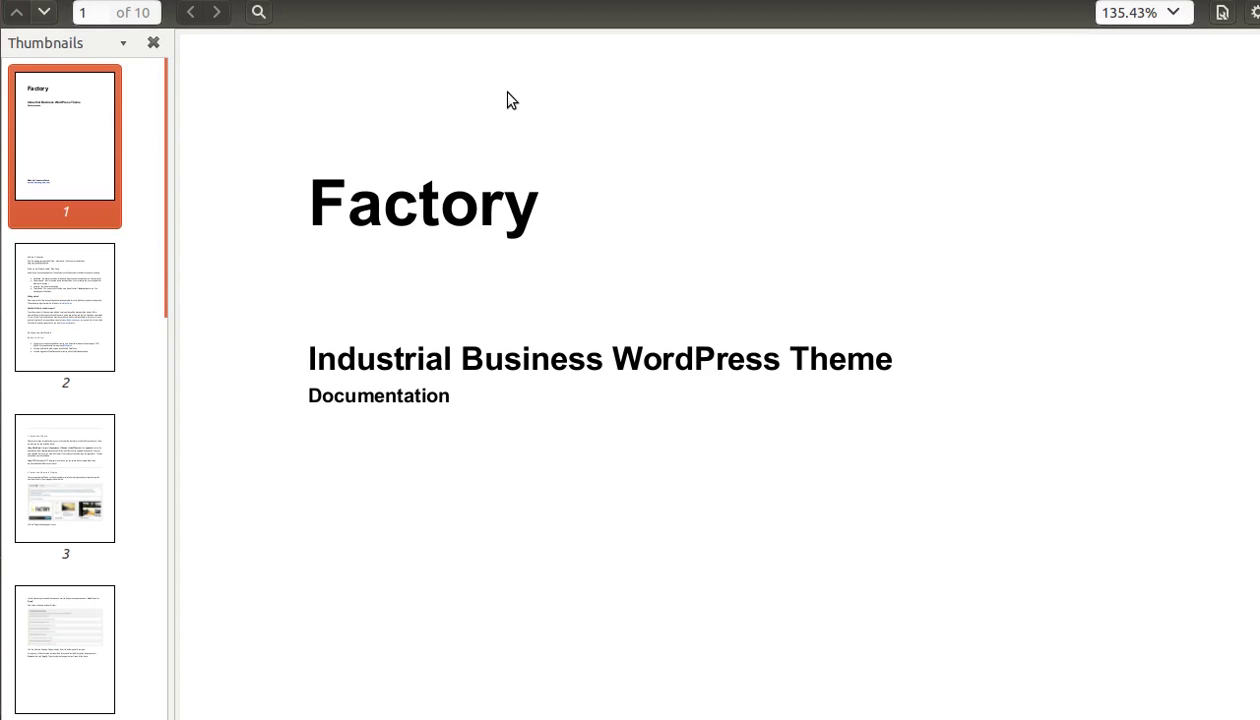
- Read the documentation's second page covering the download contents, getting started, and how to contact support
{"action": "scroll", "coordinate": [540, 172], "scroll_direction": "down", "scroll_amount": 10}
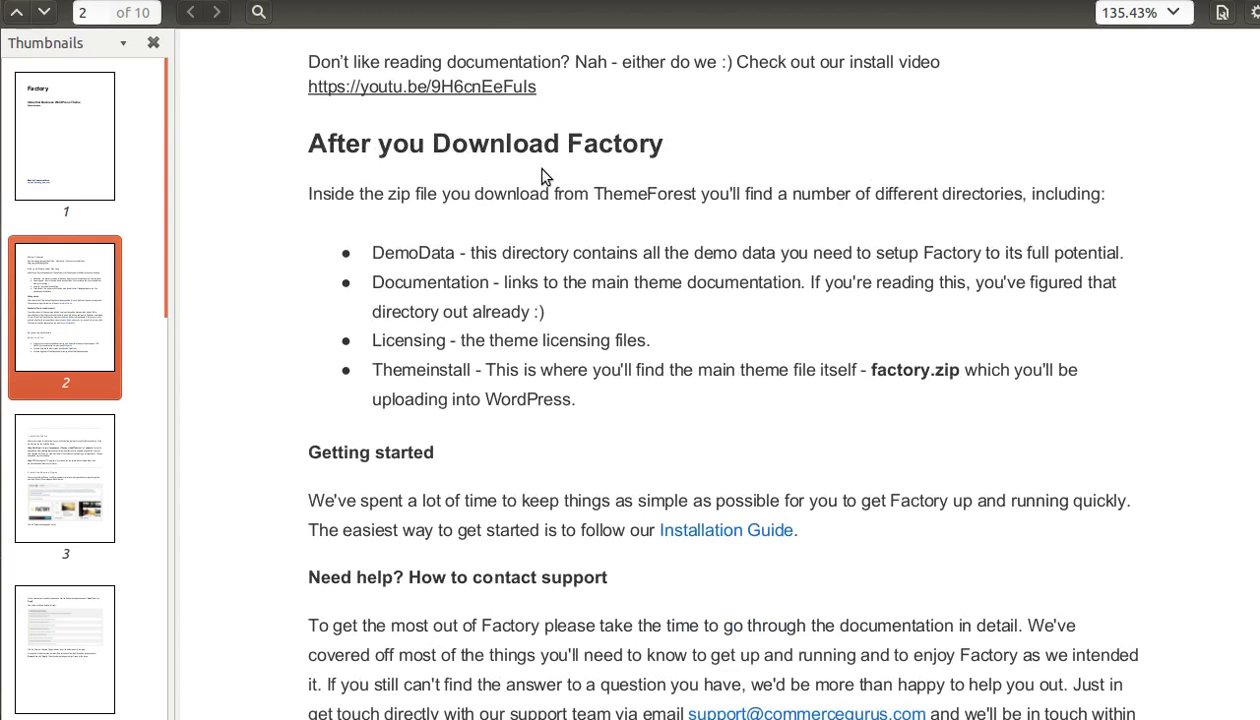
{"action": "scroll", "coordinate": [541, 176], "scroll_direction": "down", "scroll_amount": 1}
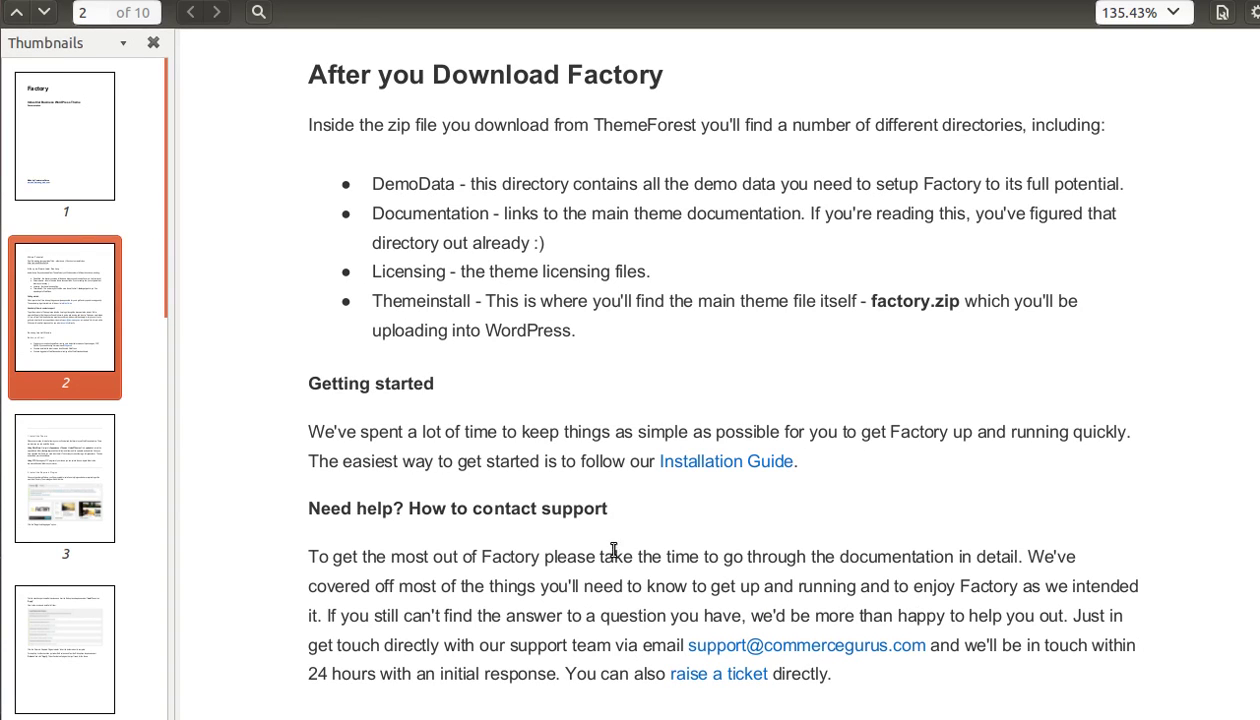
{"action": "scroll", "coordinate": [660, 527], "scroll_direction": "down", "scroll_amount": 1}
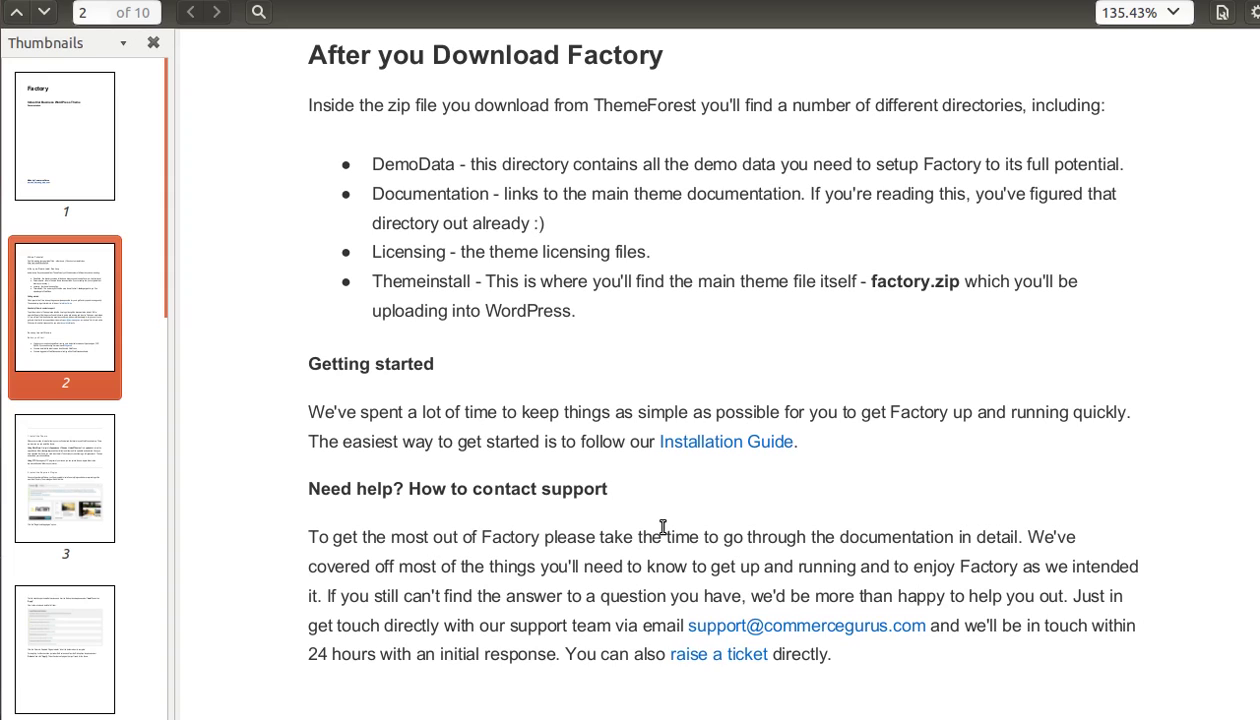
{"action": "scroll", "coordinate": [662, 530], "scroll_direction": "up", "scroll_amount": 1}
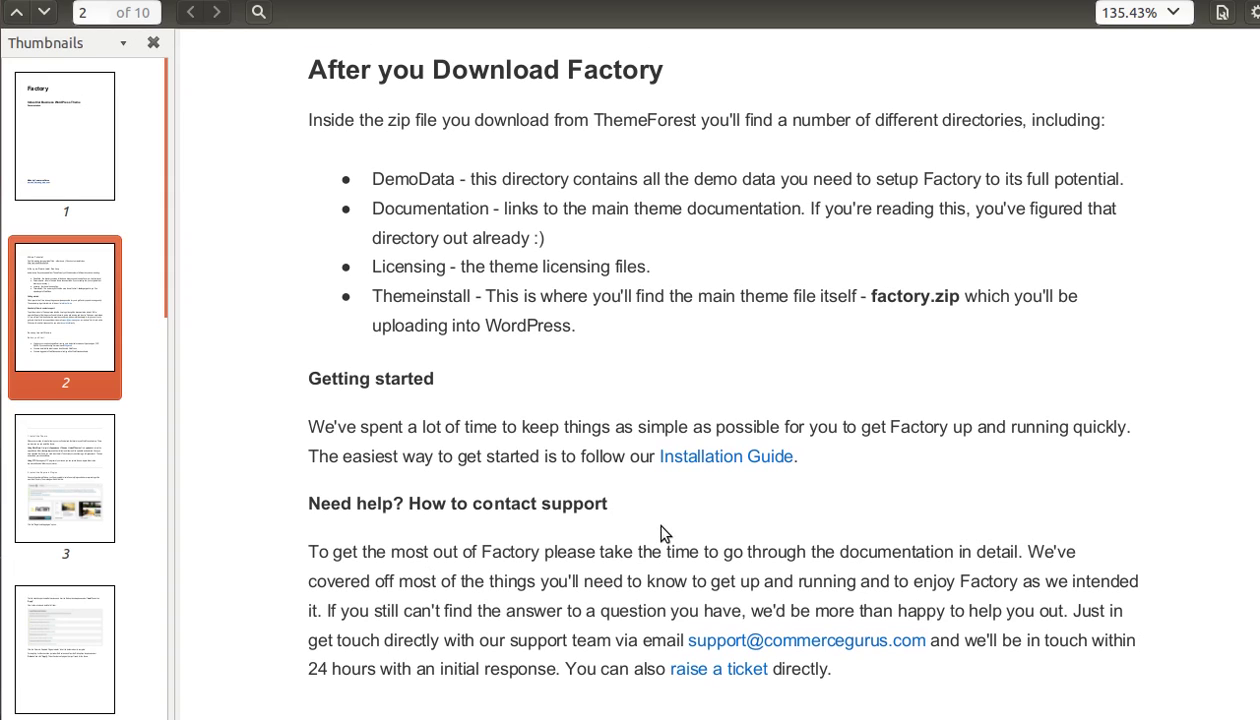